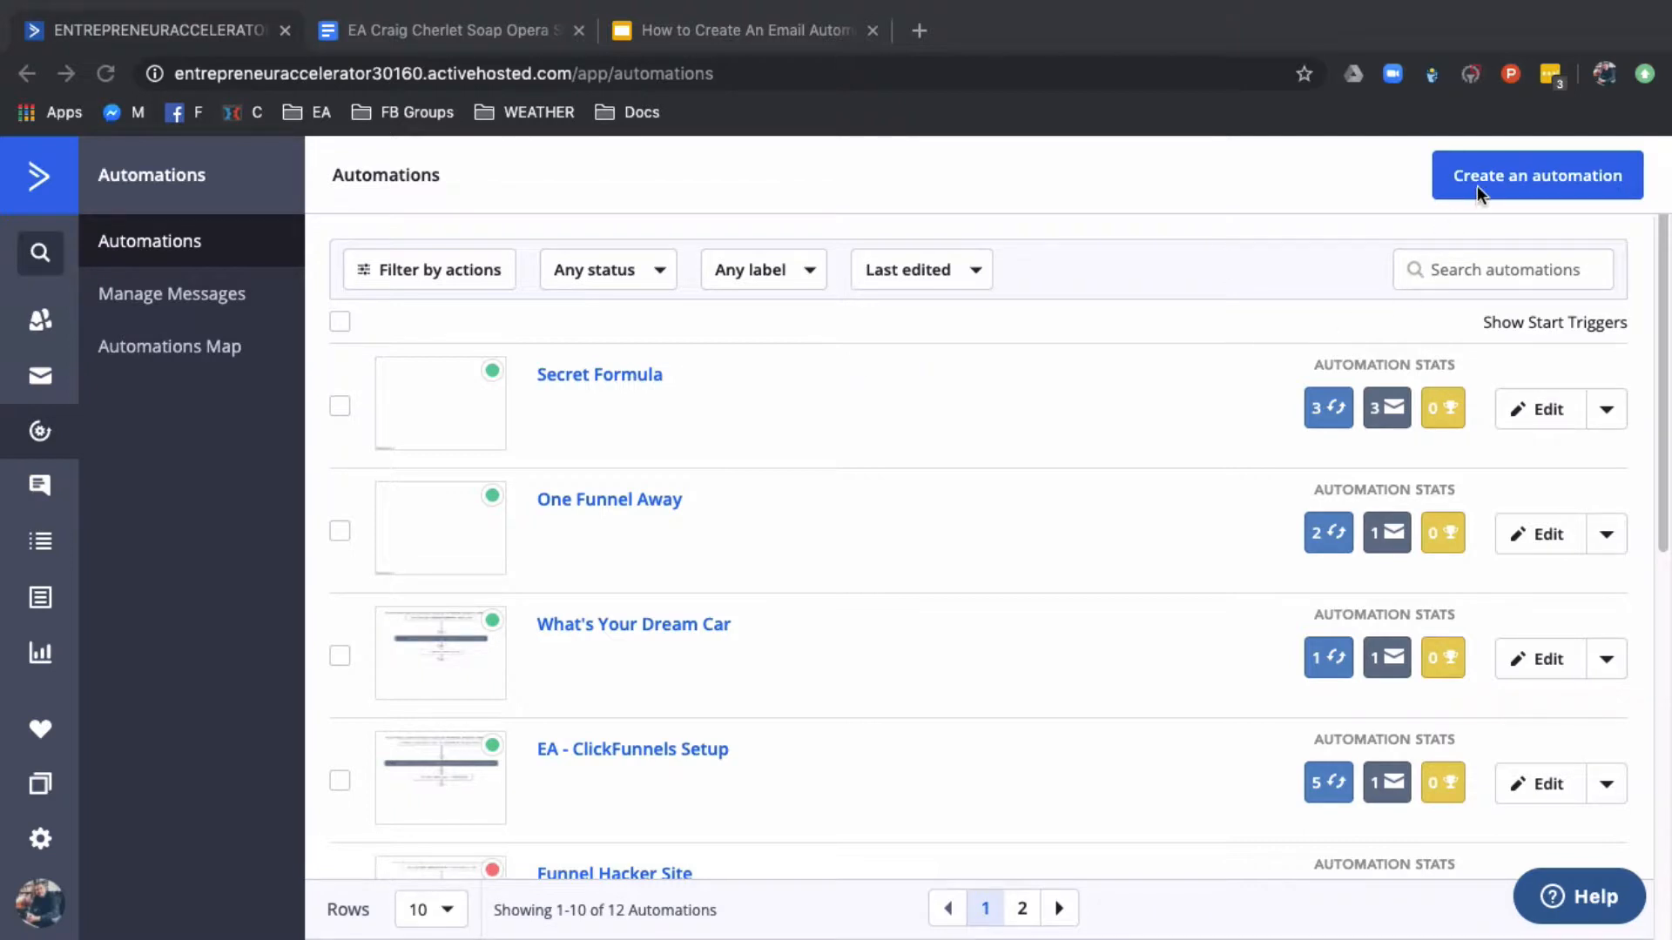
Create a new automation using the Start from Scratch recipe
click(1304, 184)
click(1506, 181)
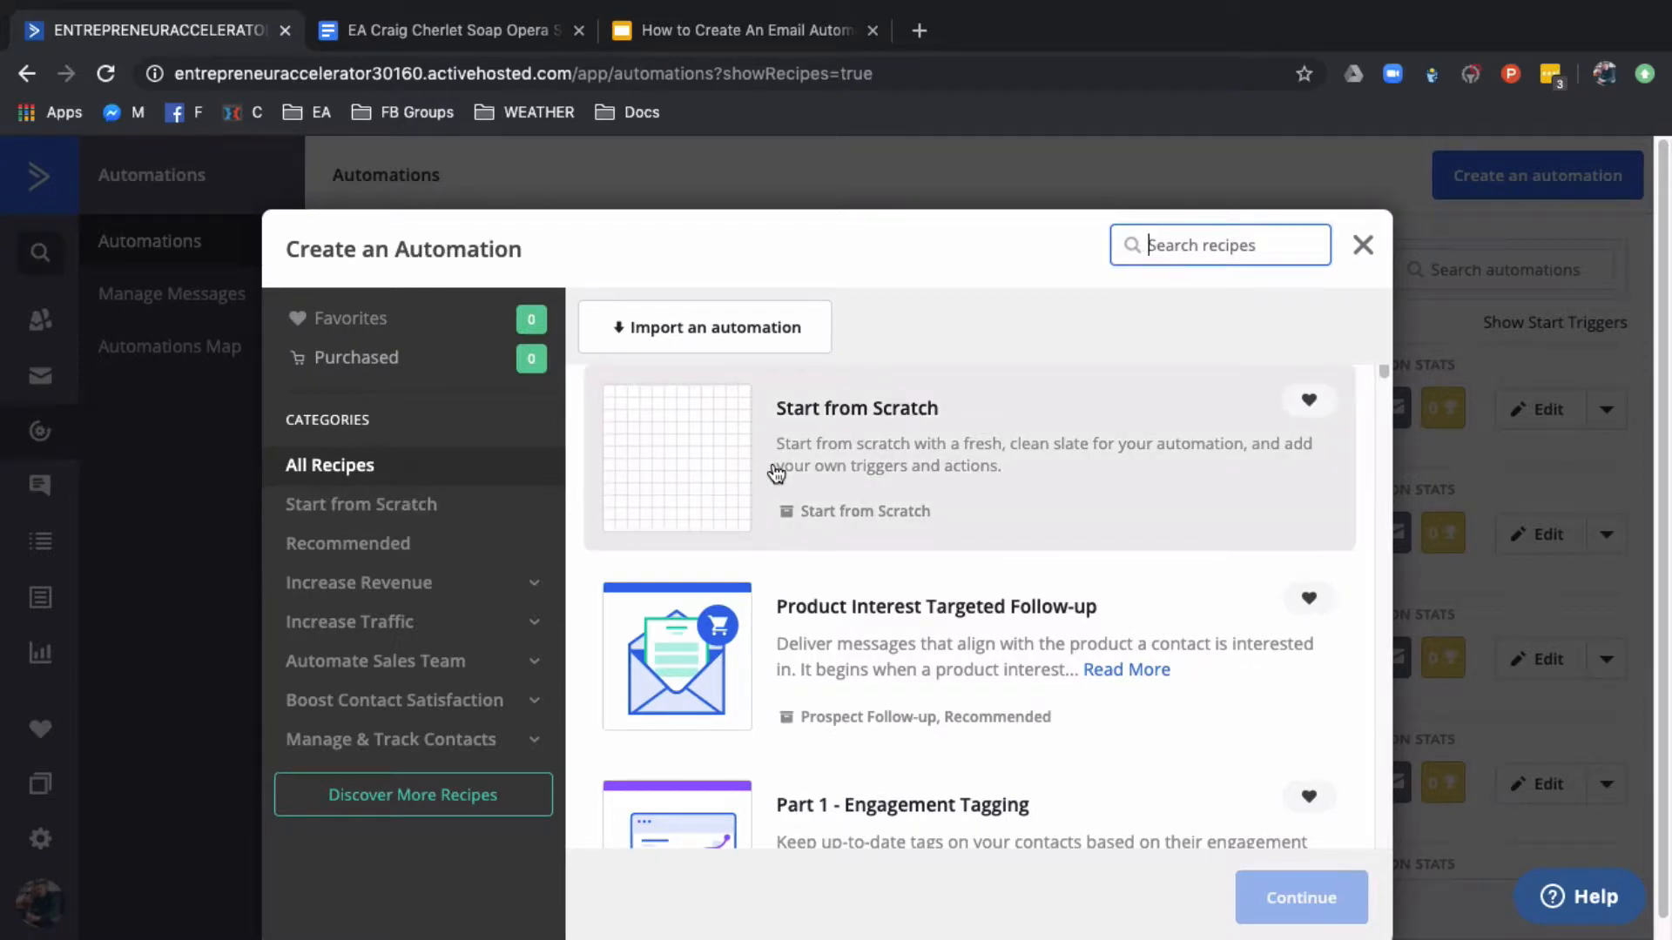
scroll(862, 634, down, 2)
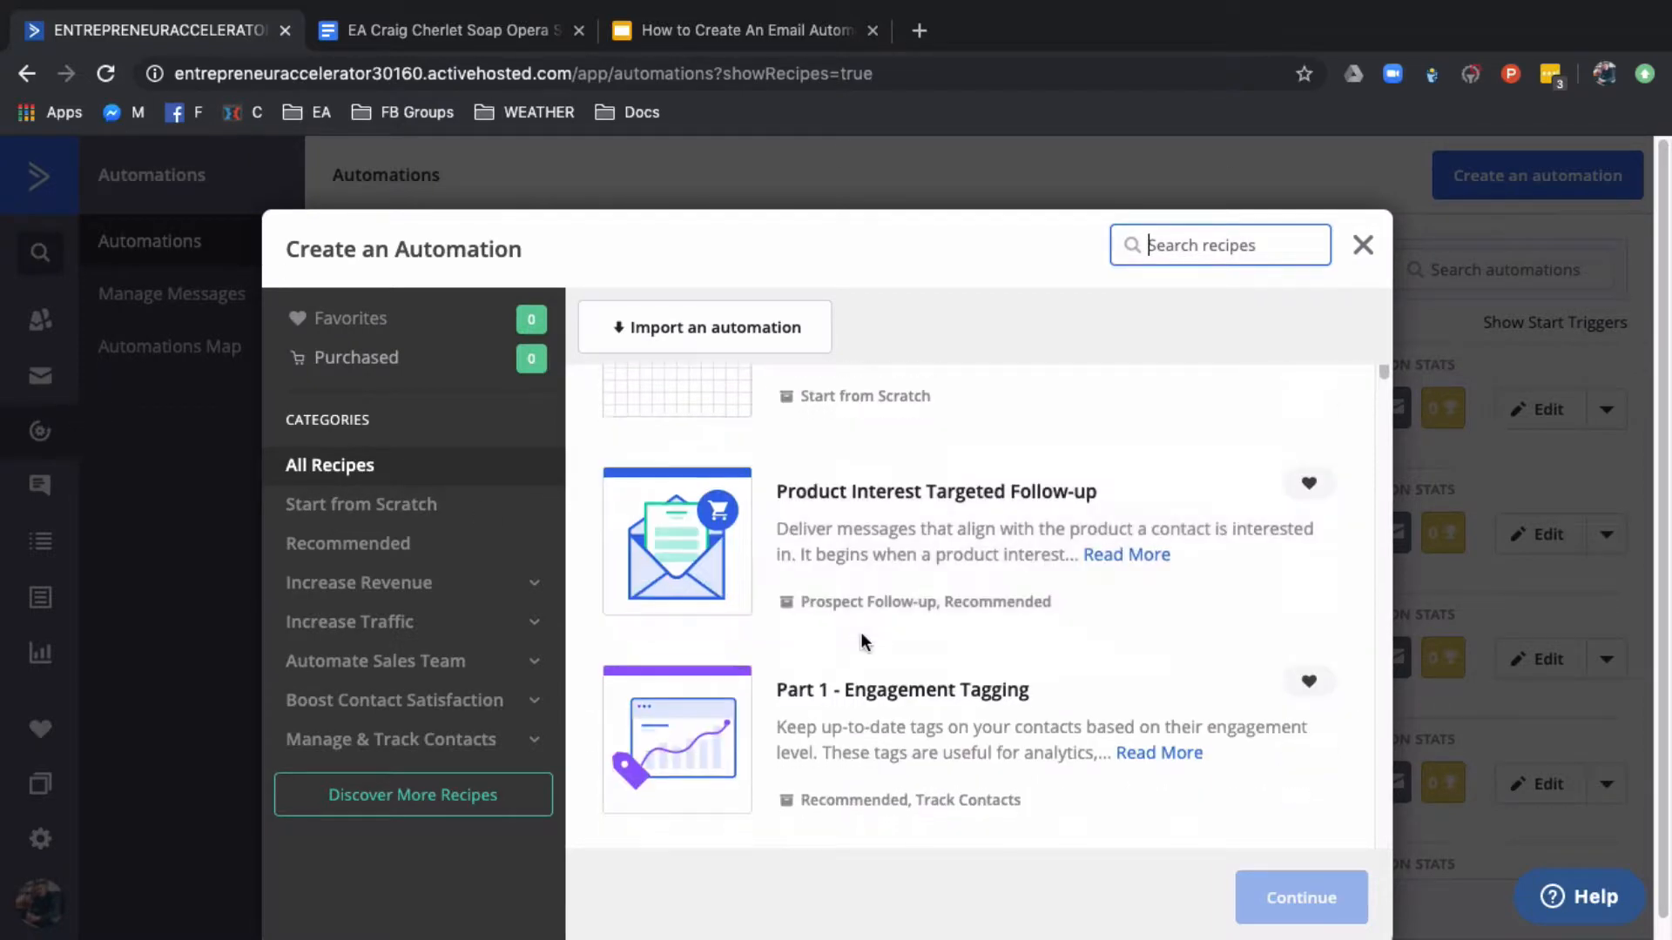
scroll(822, 699, down, 4)
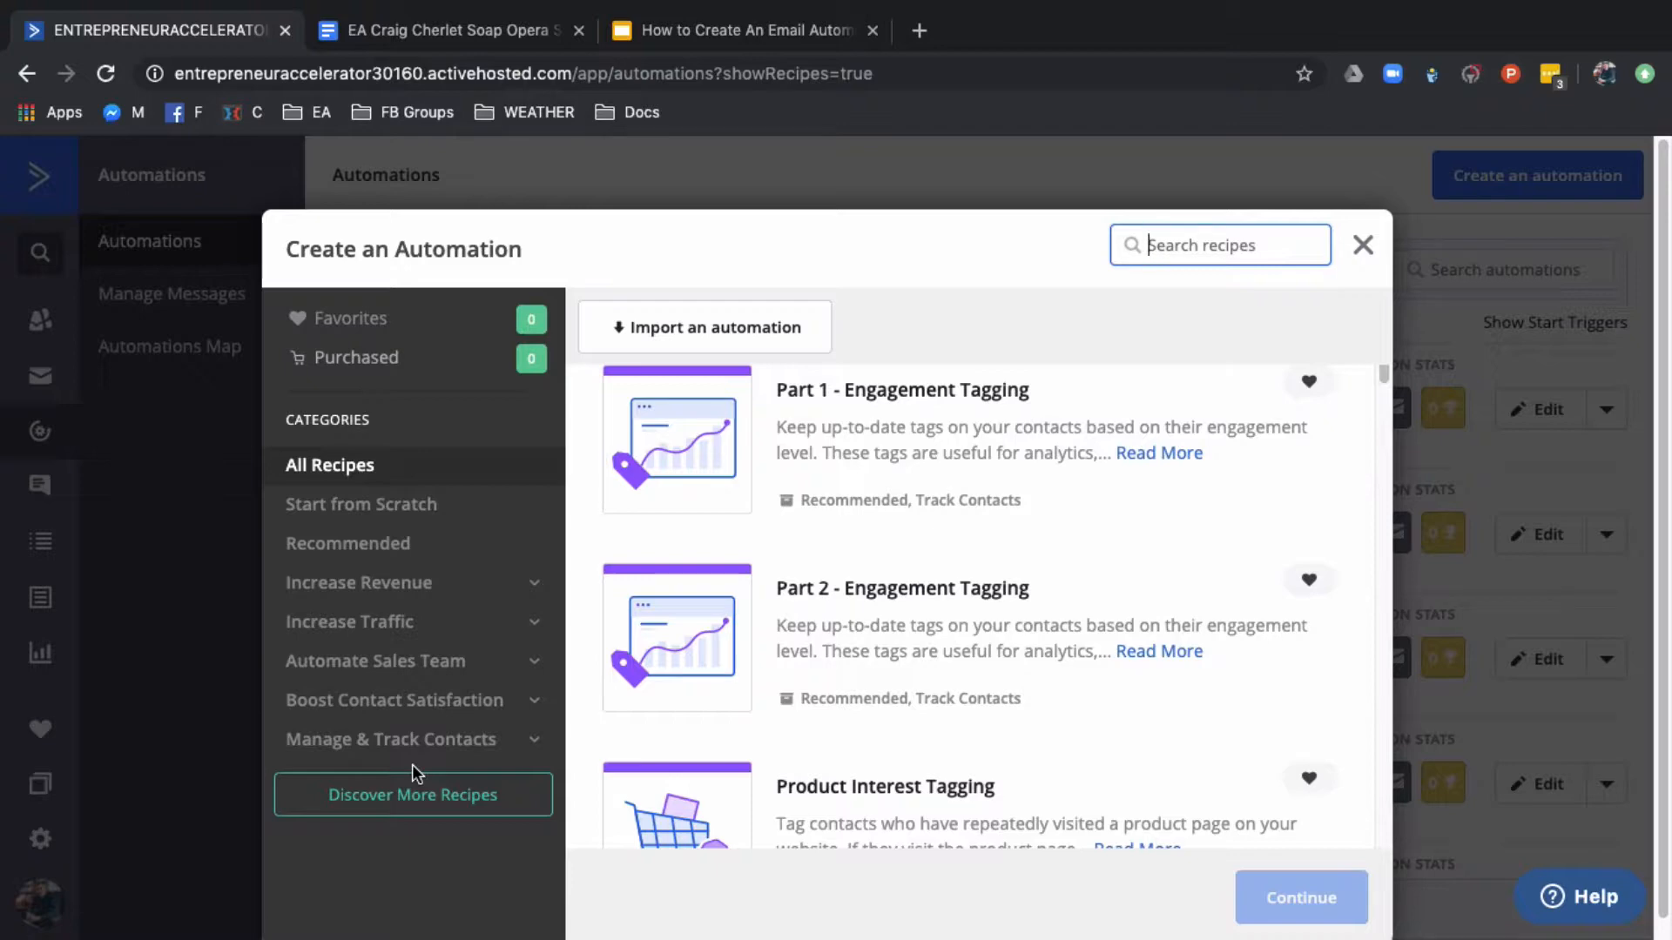
scroll(719, 784, up, 5)
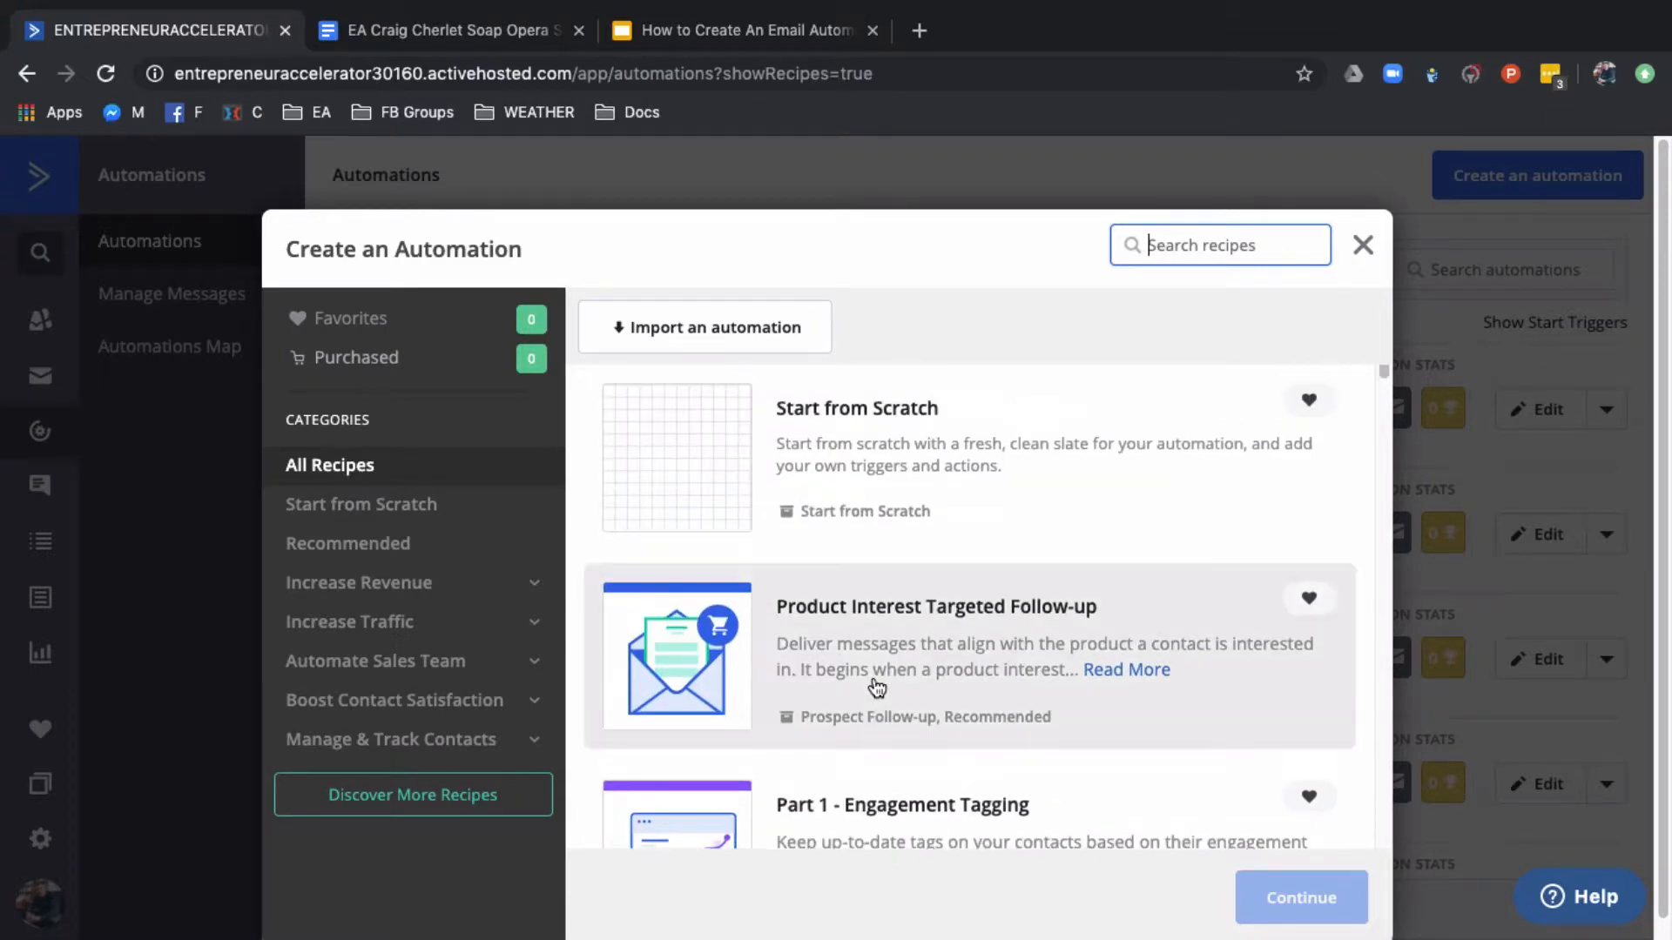
click(789, 469)
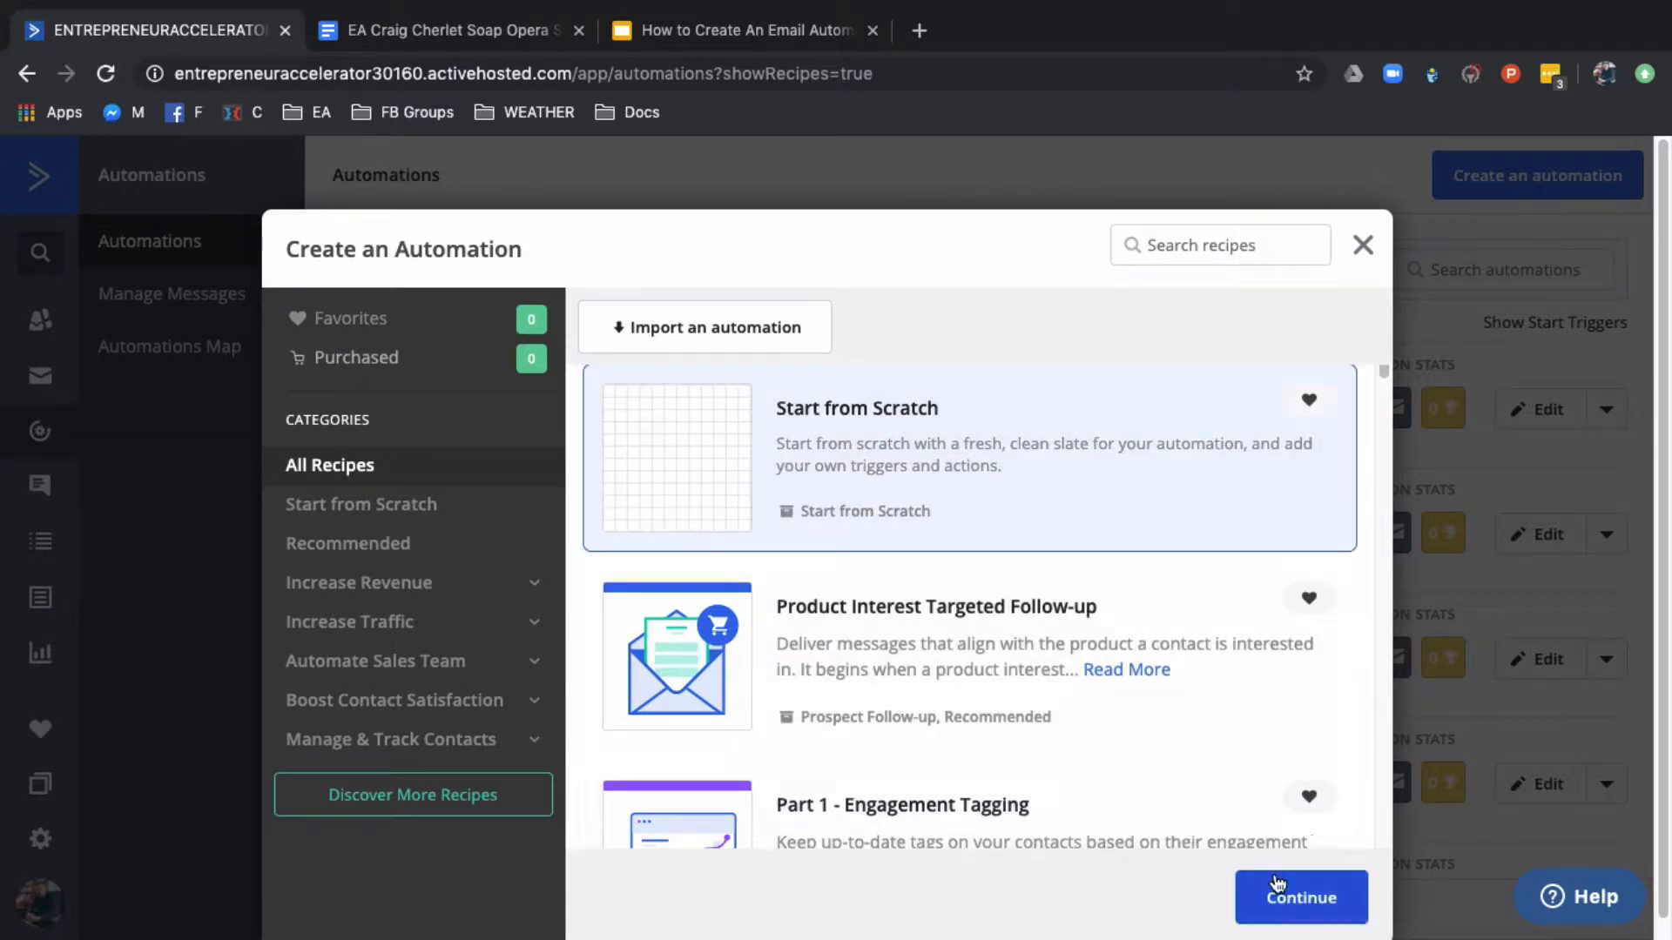
click(1285, 892)
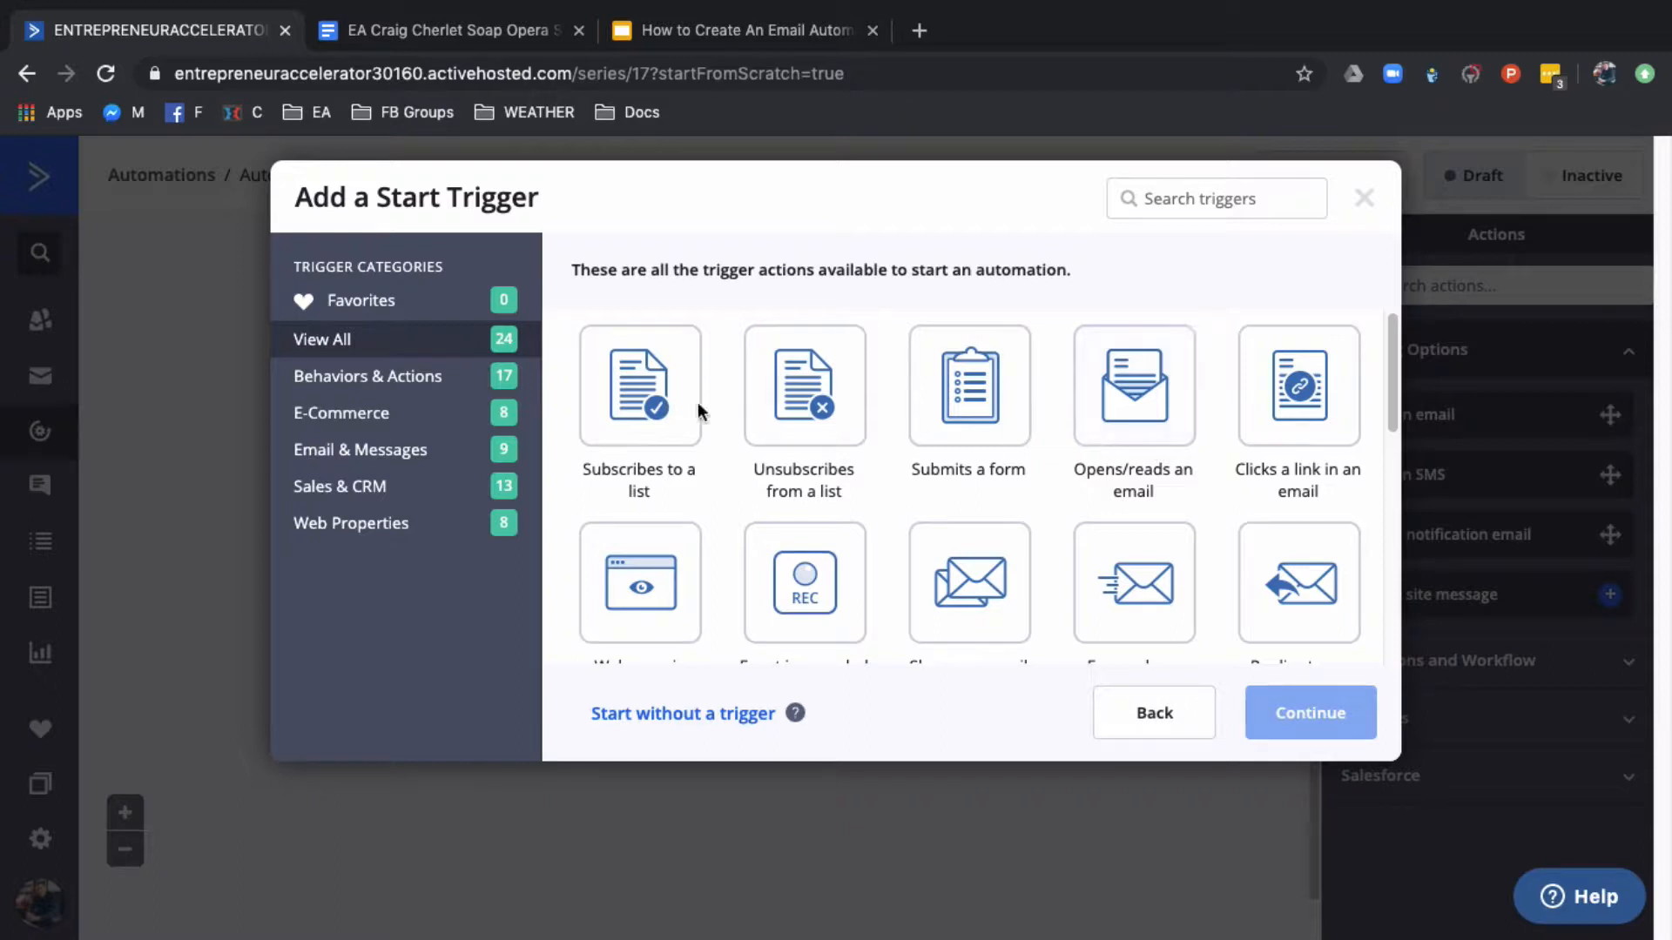
Add a "Subscribes to a list" start trigger set to any list and running once
click(634, 402)
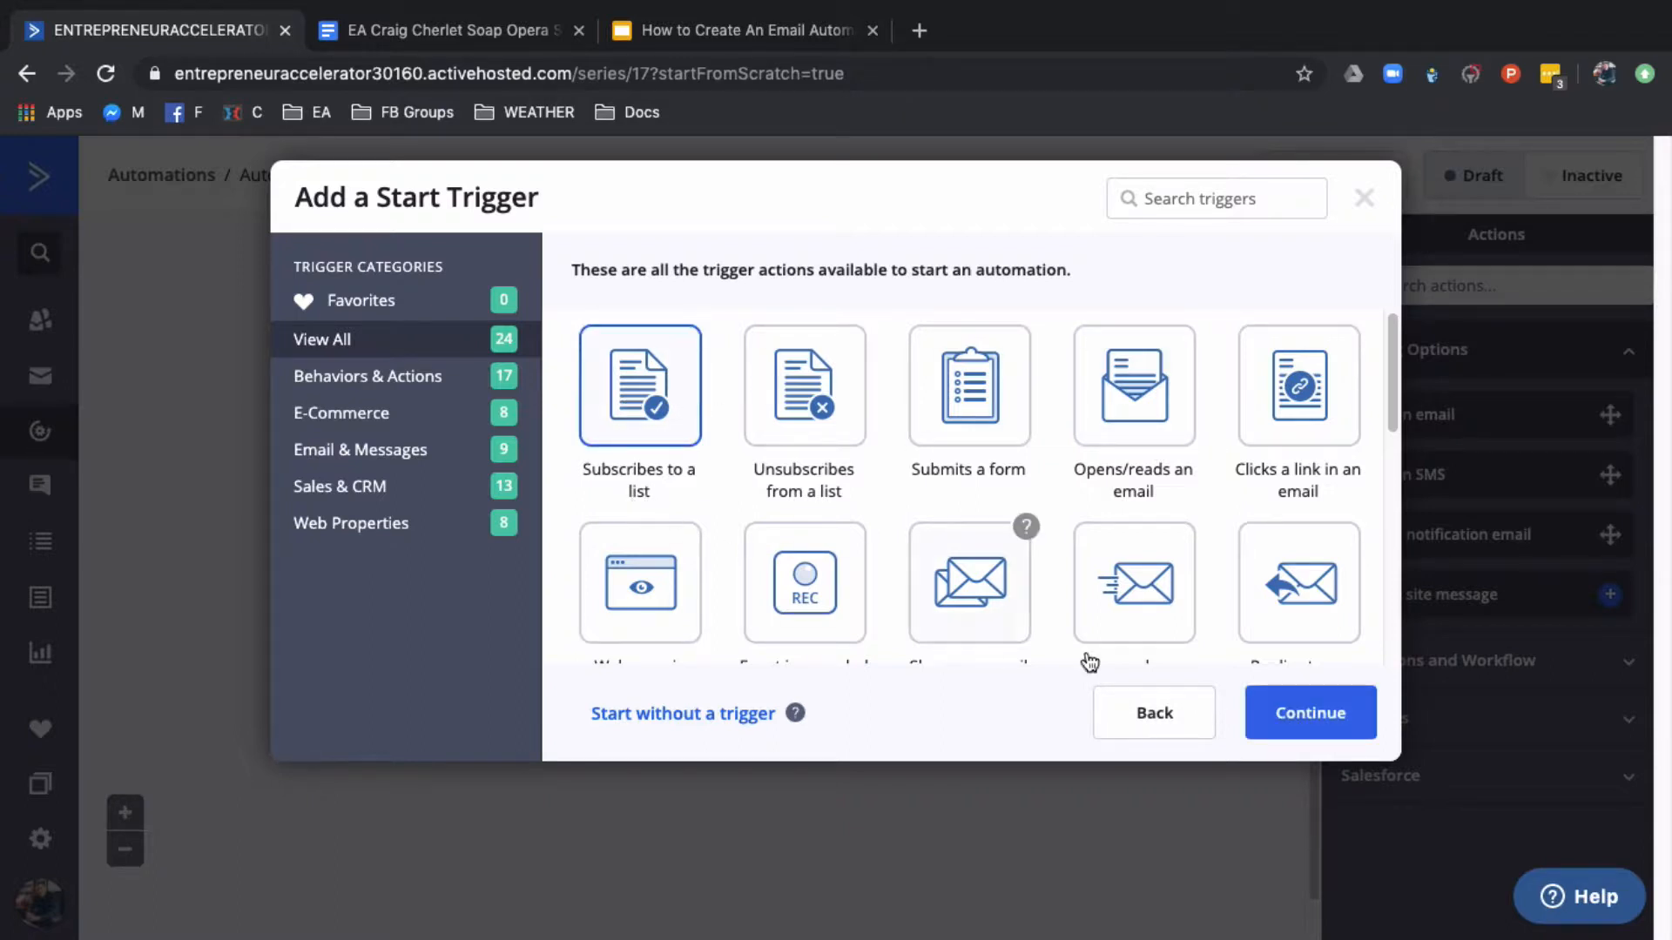
click(1287, 714)
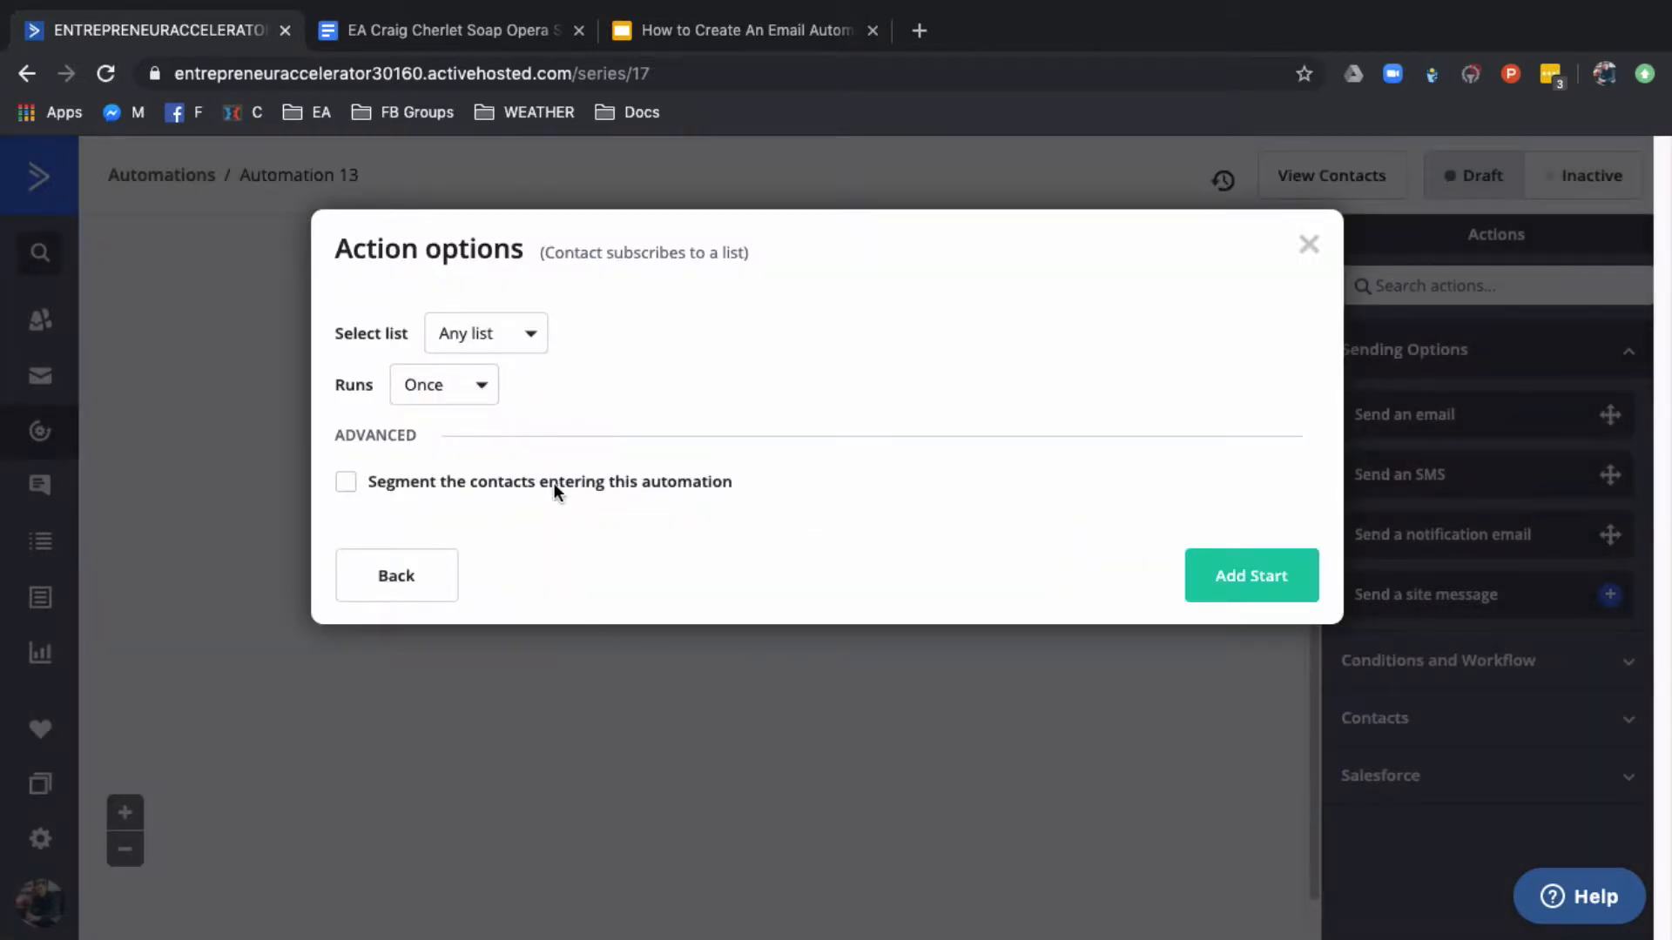
click(528, 337)
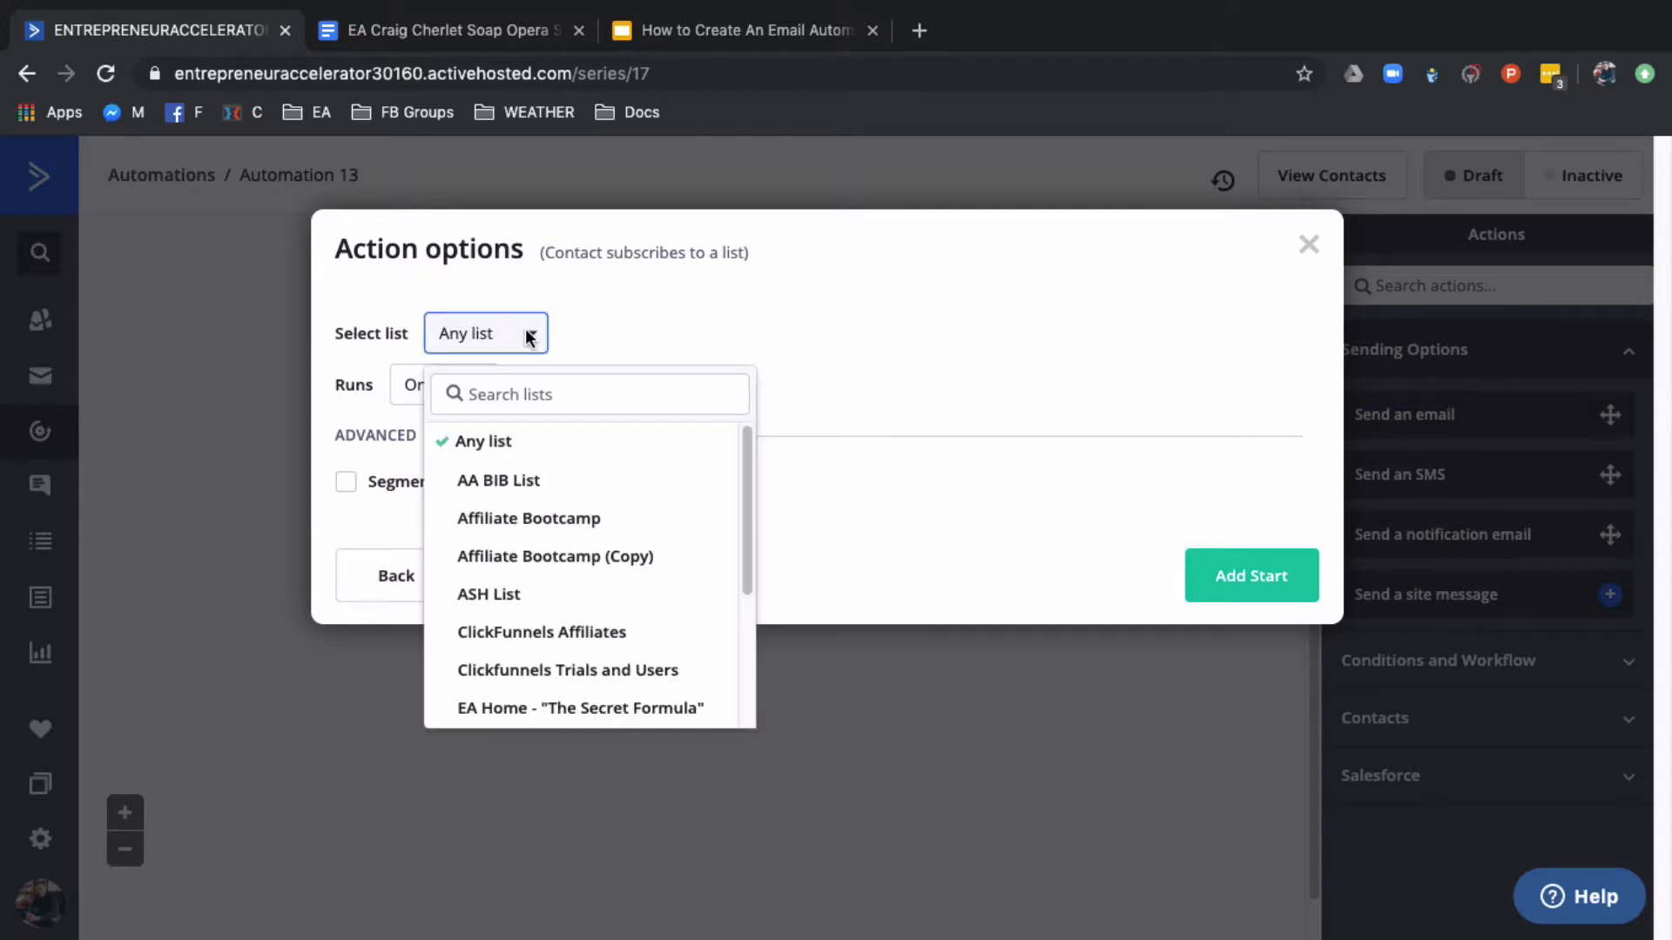
click(530, 338)
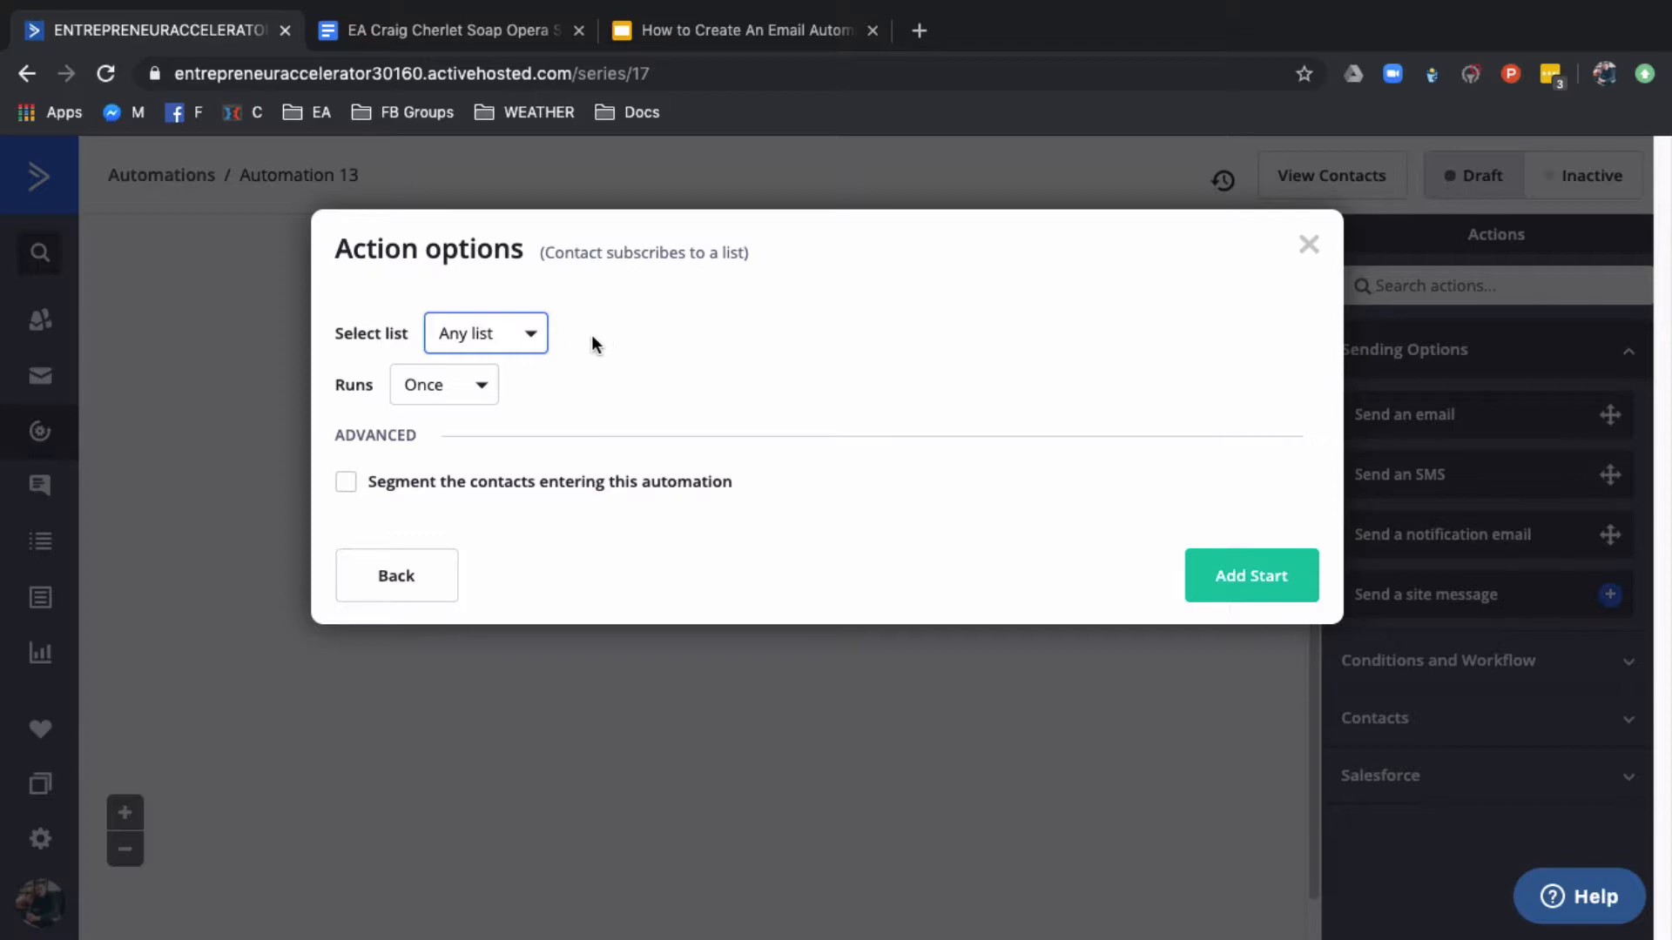
click(470, 394)
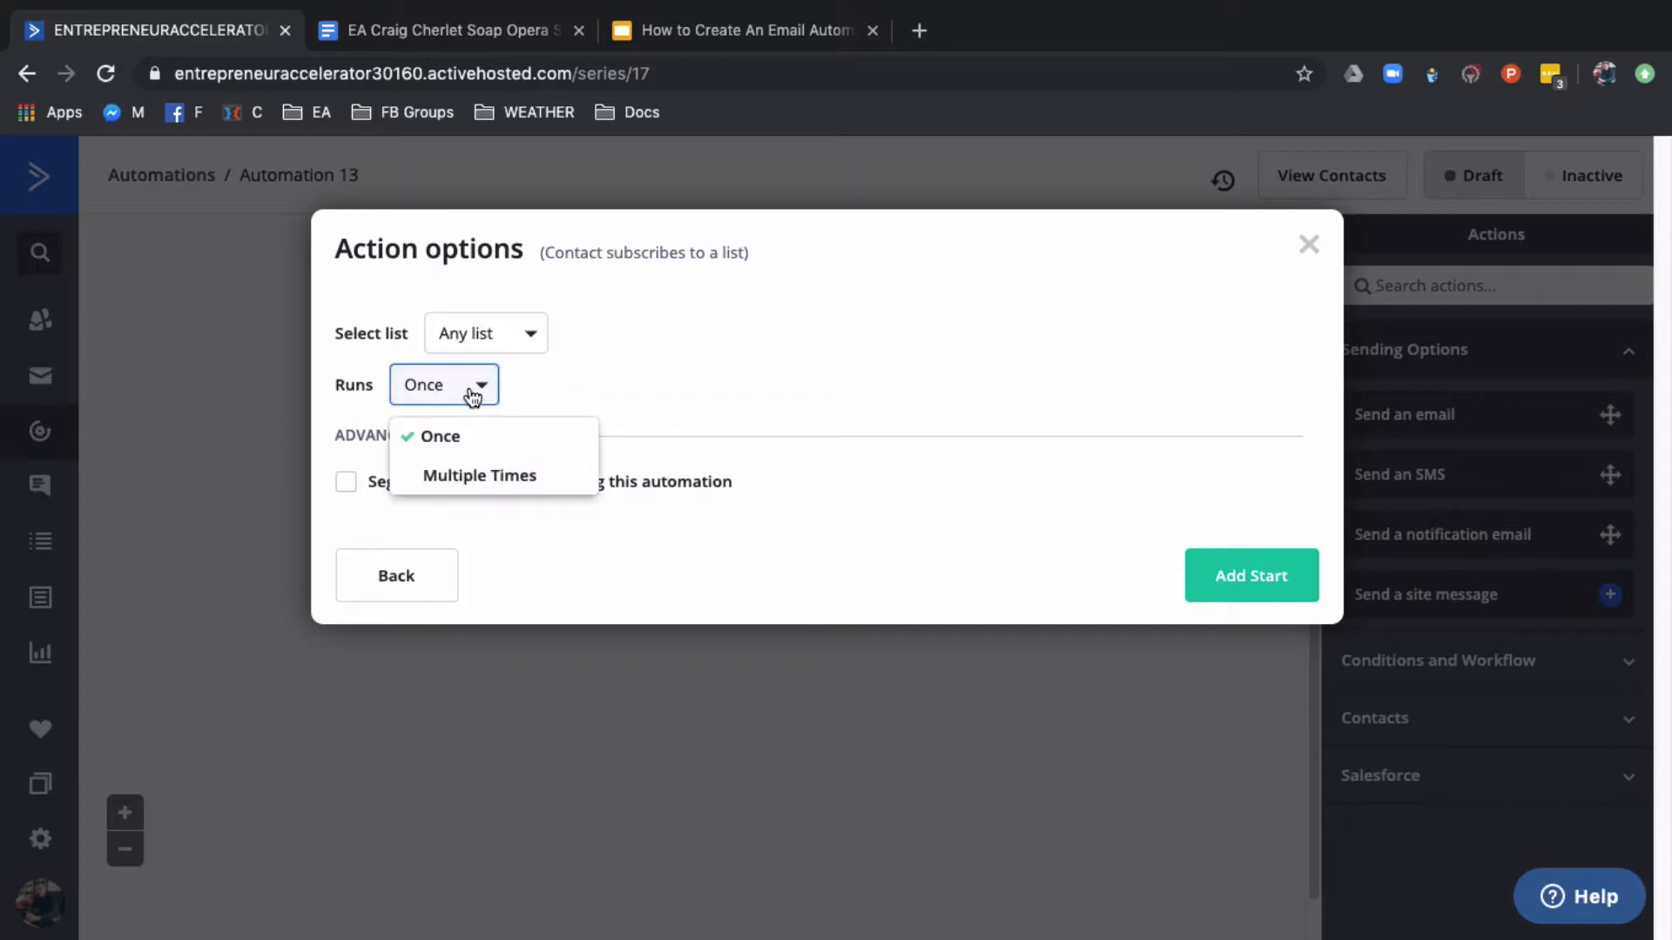
click(567, 392)
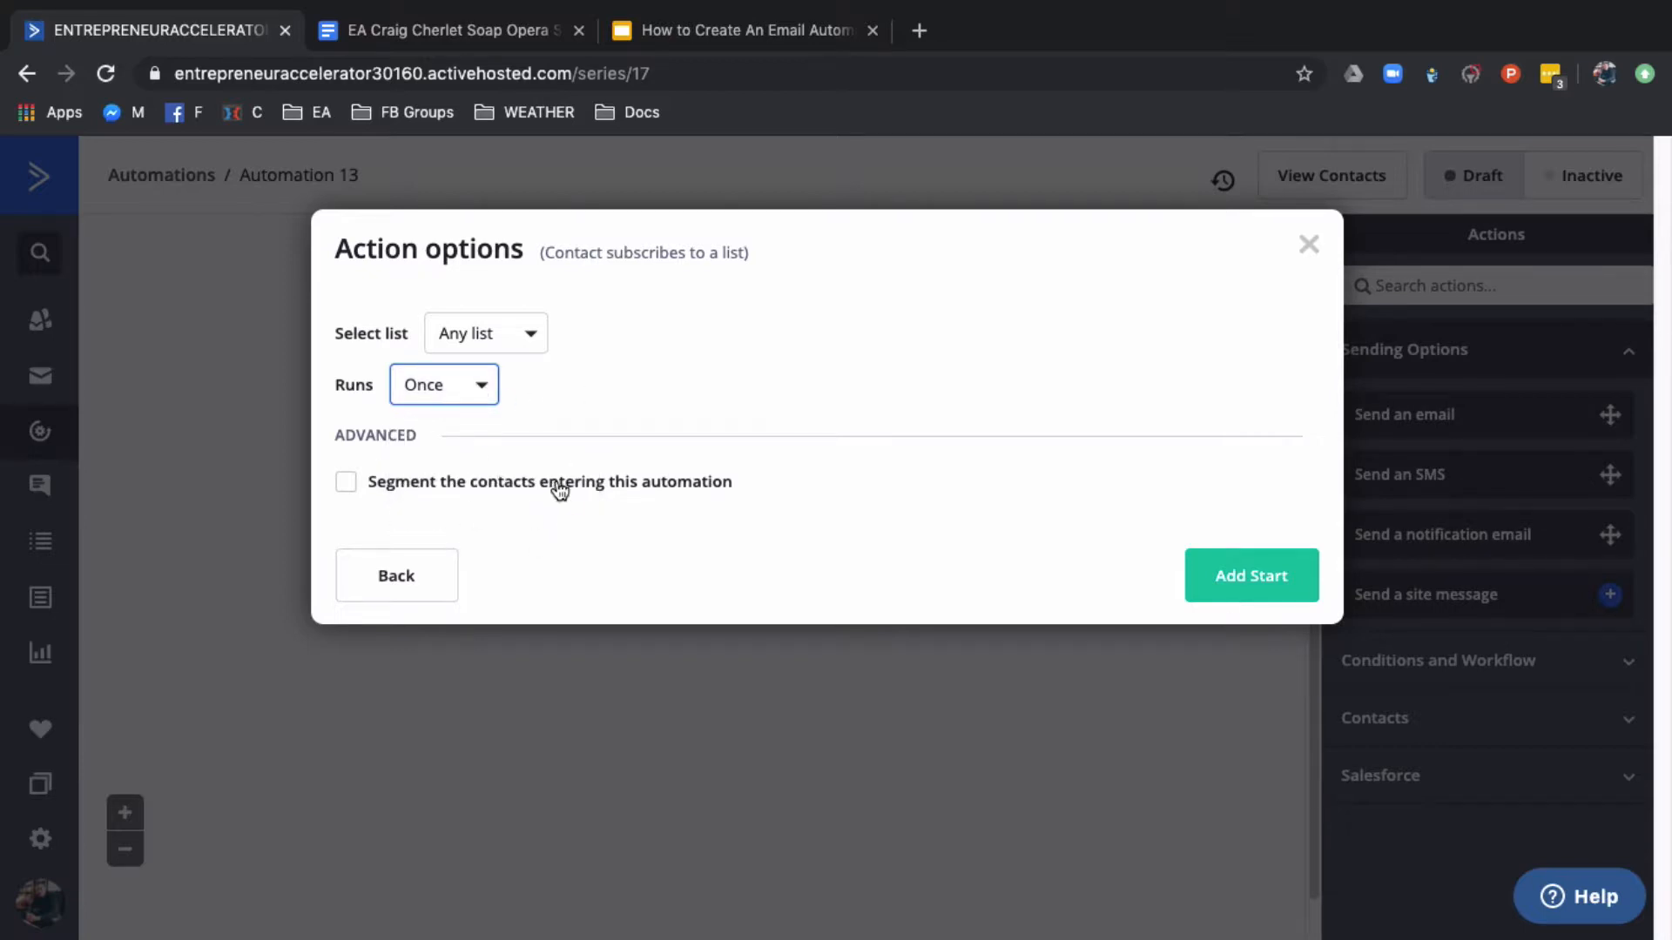
click(1252, 575)
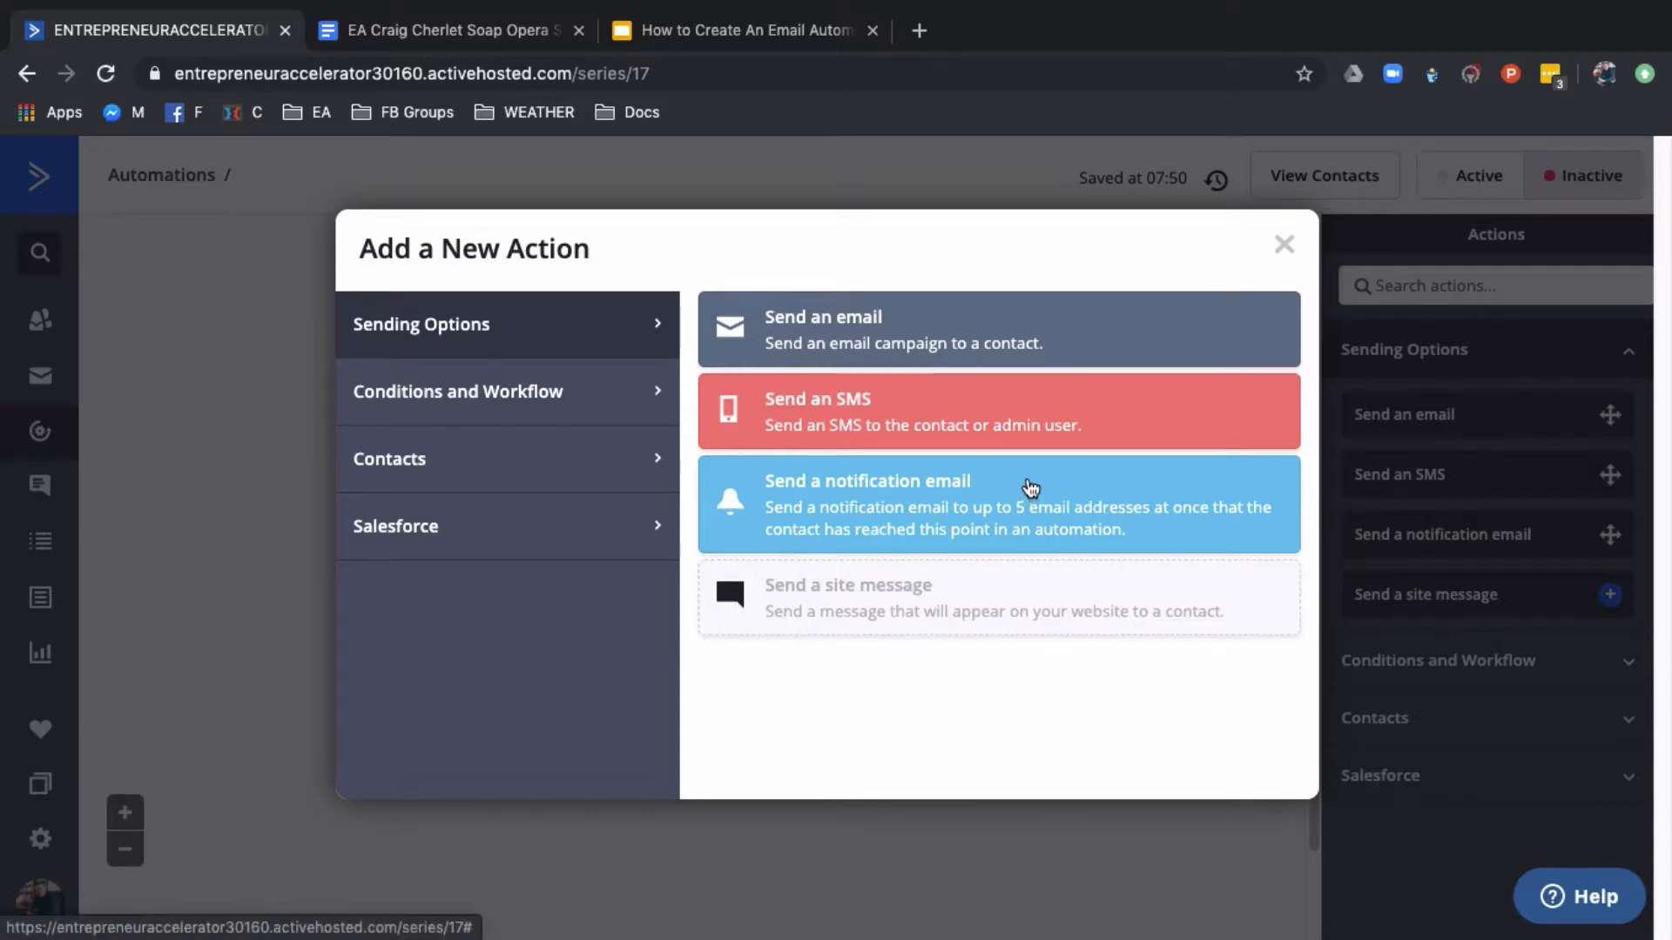
Choose Send an email as the automation's first action and start creating a new email for it
mouse_move(865, 617)
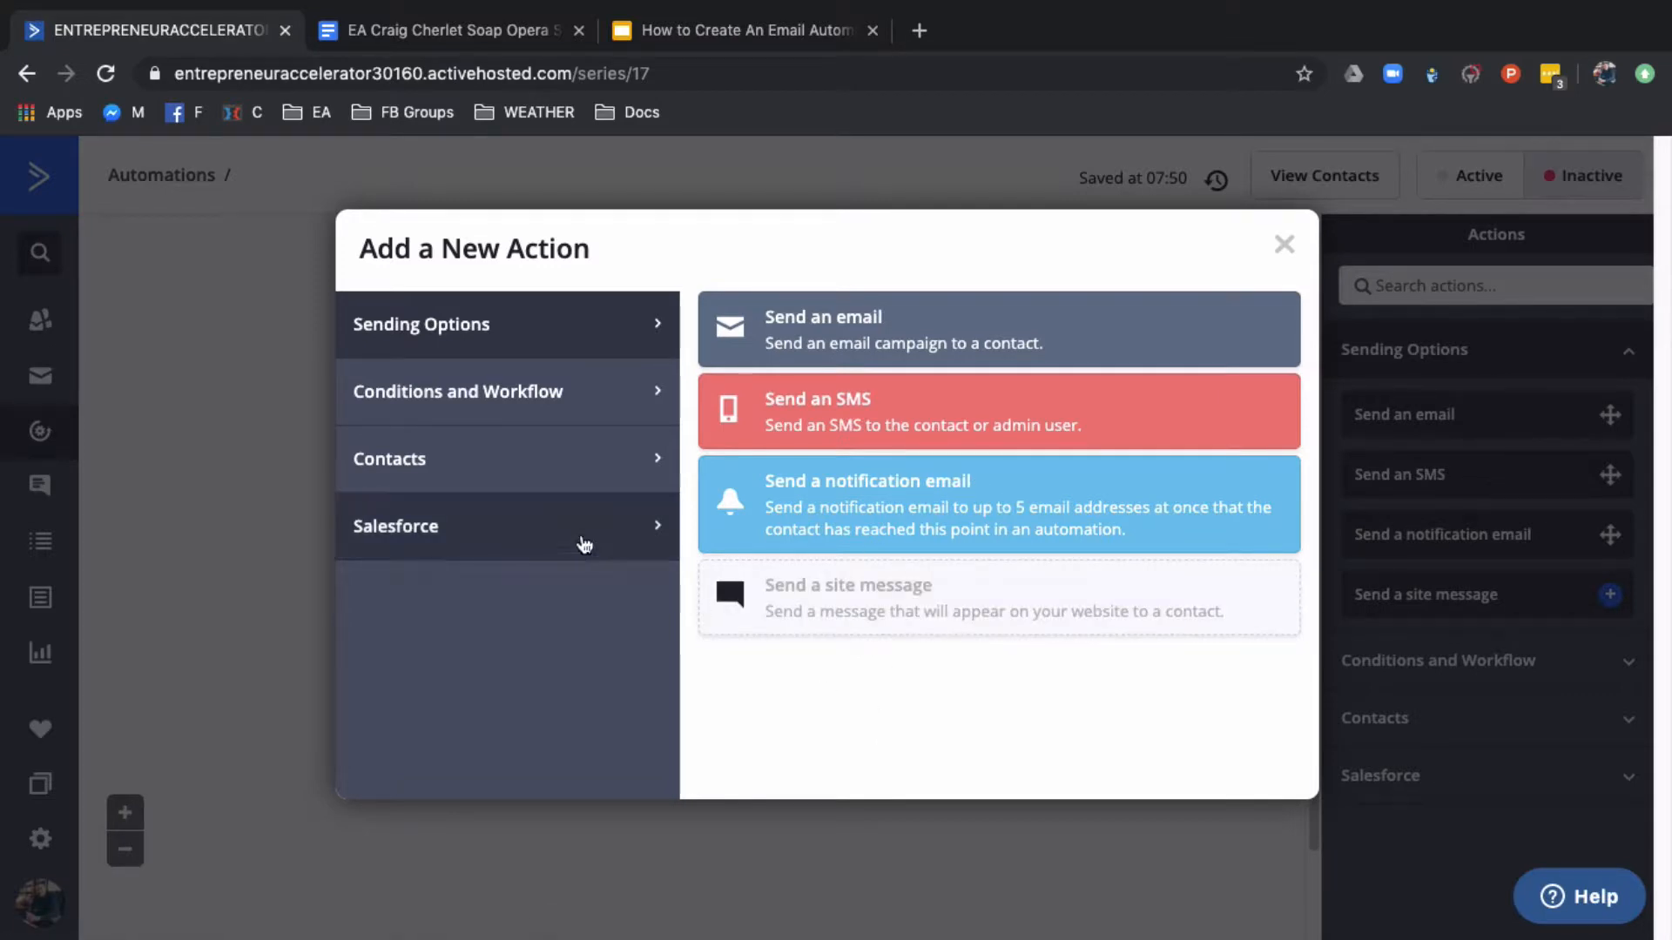
click(541, 393)
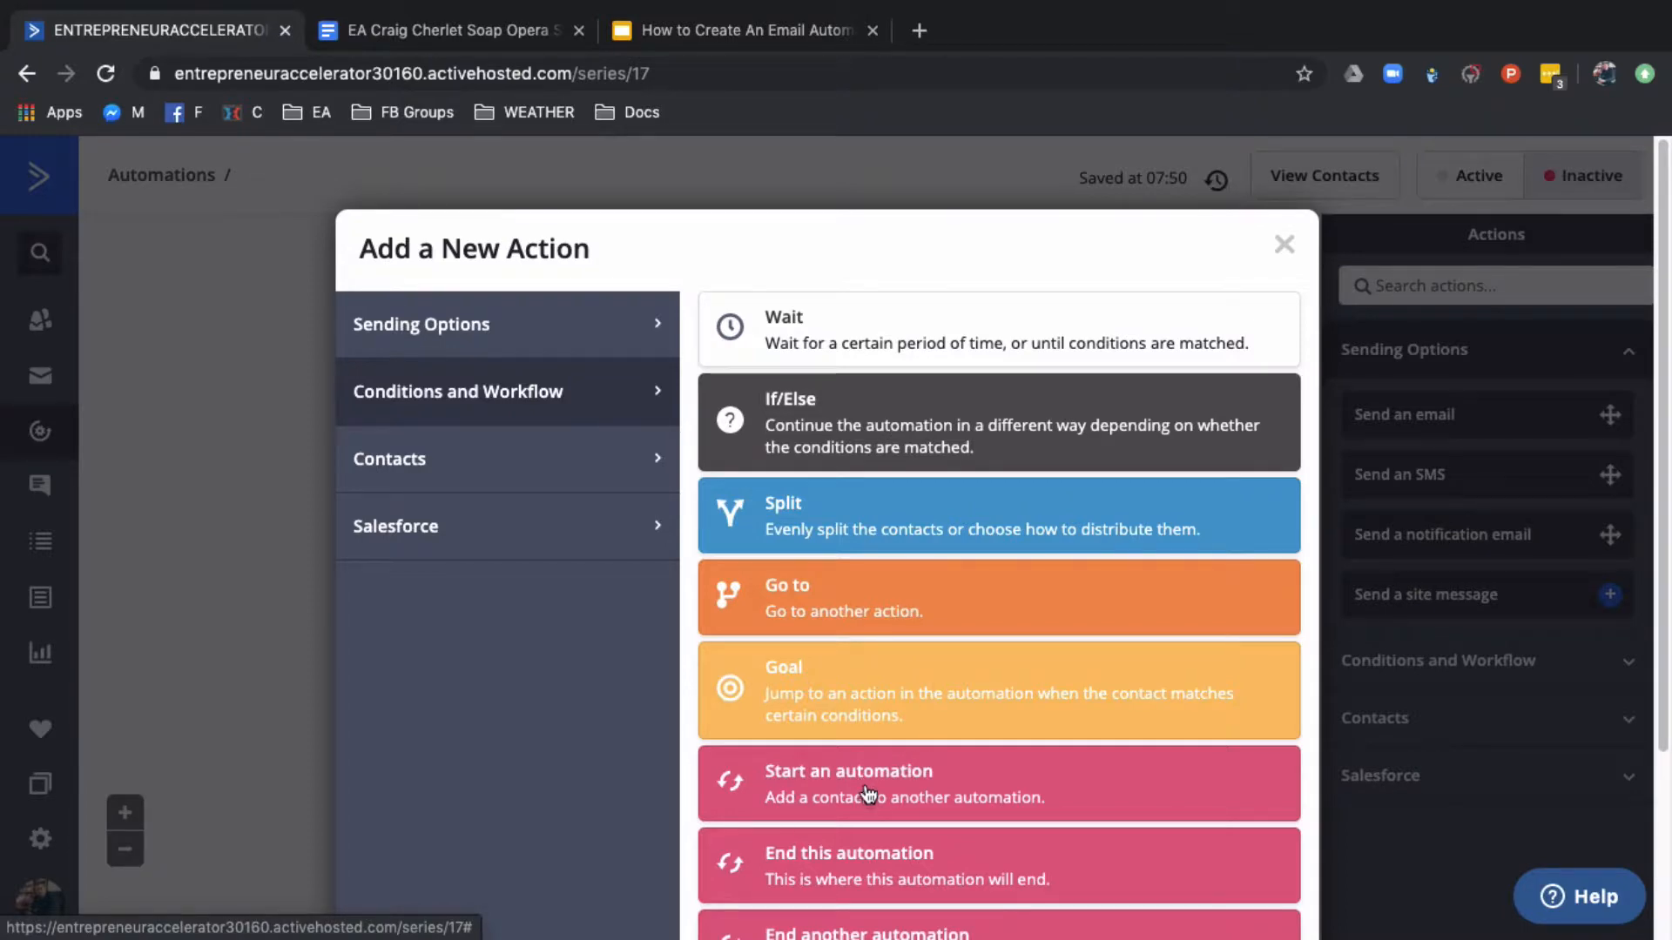
click(529, 473)
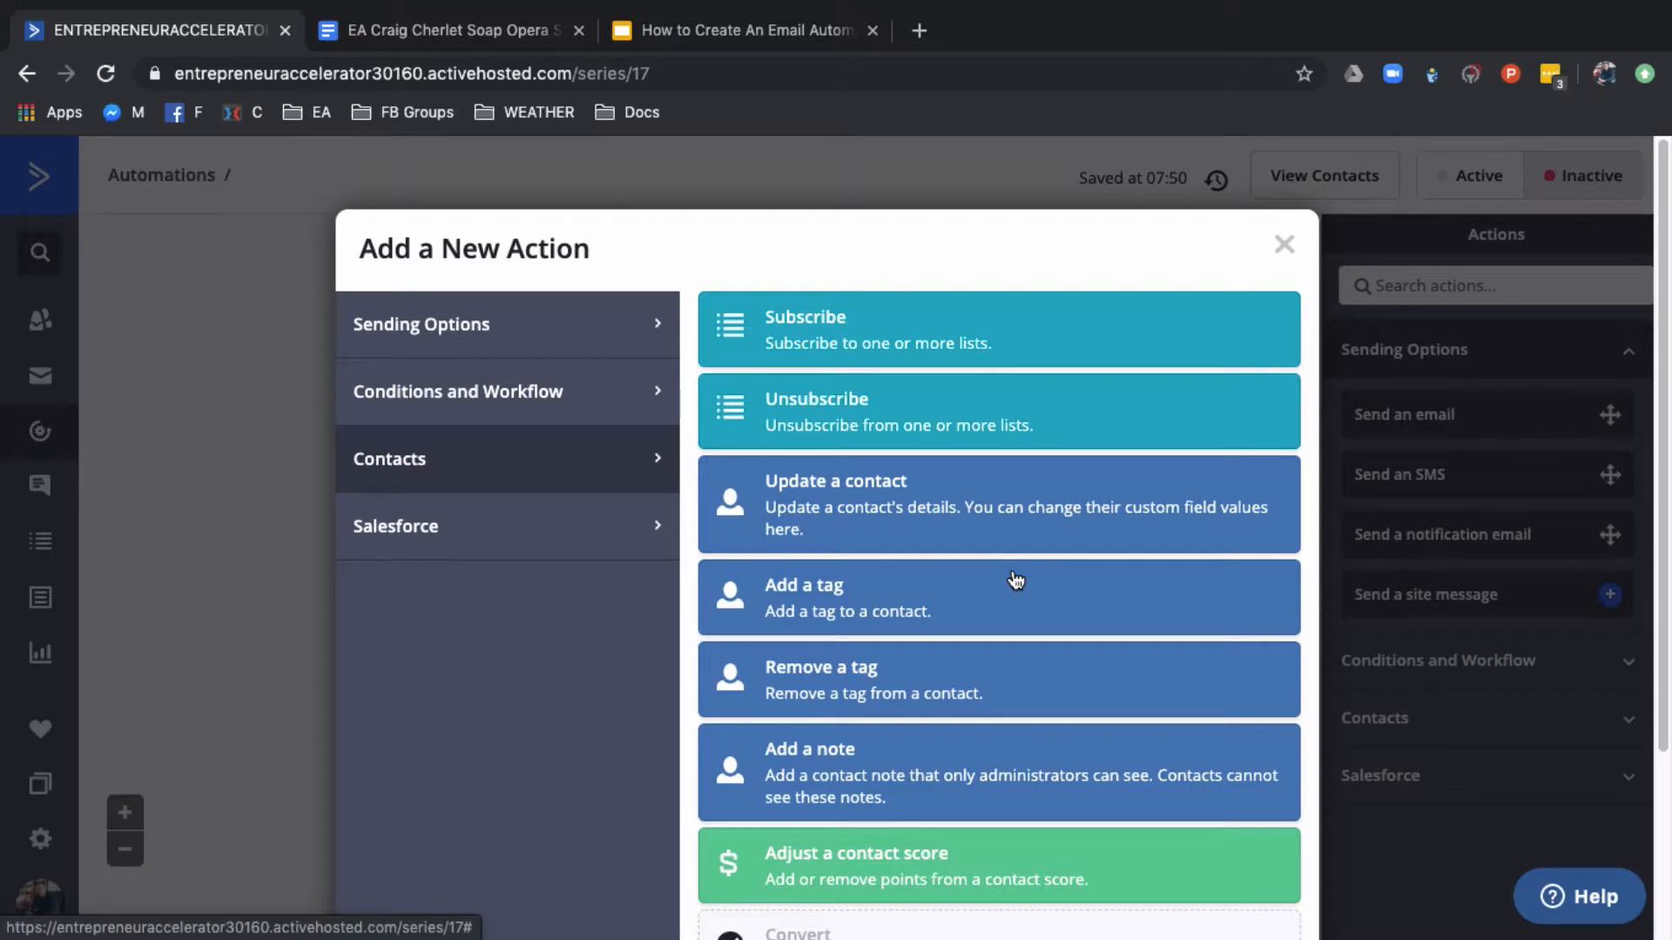
click(585, 335)
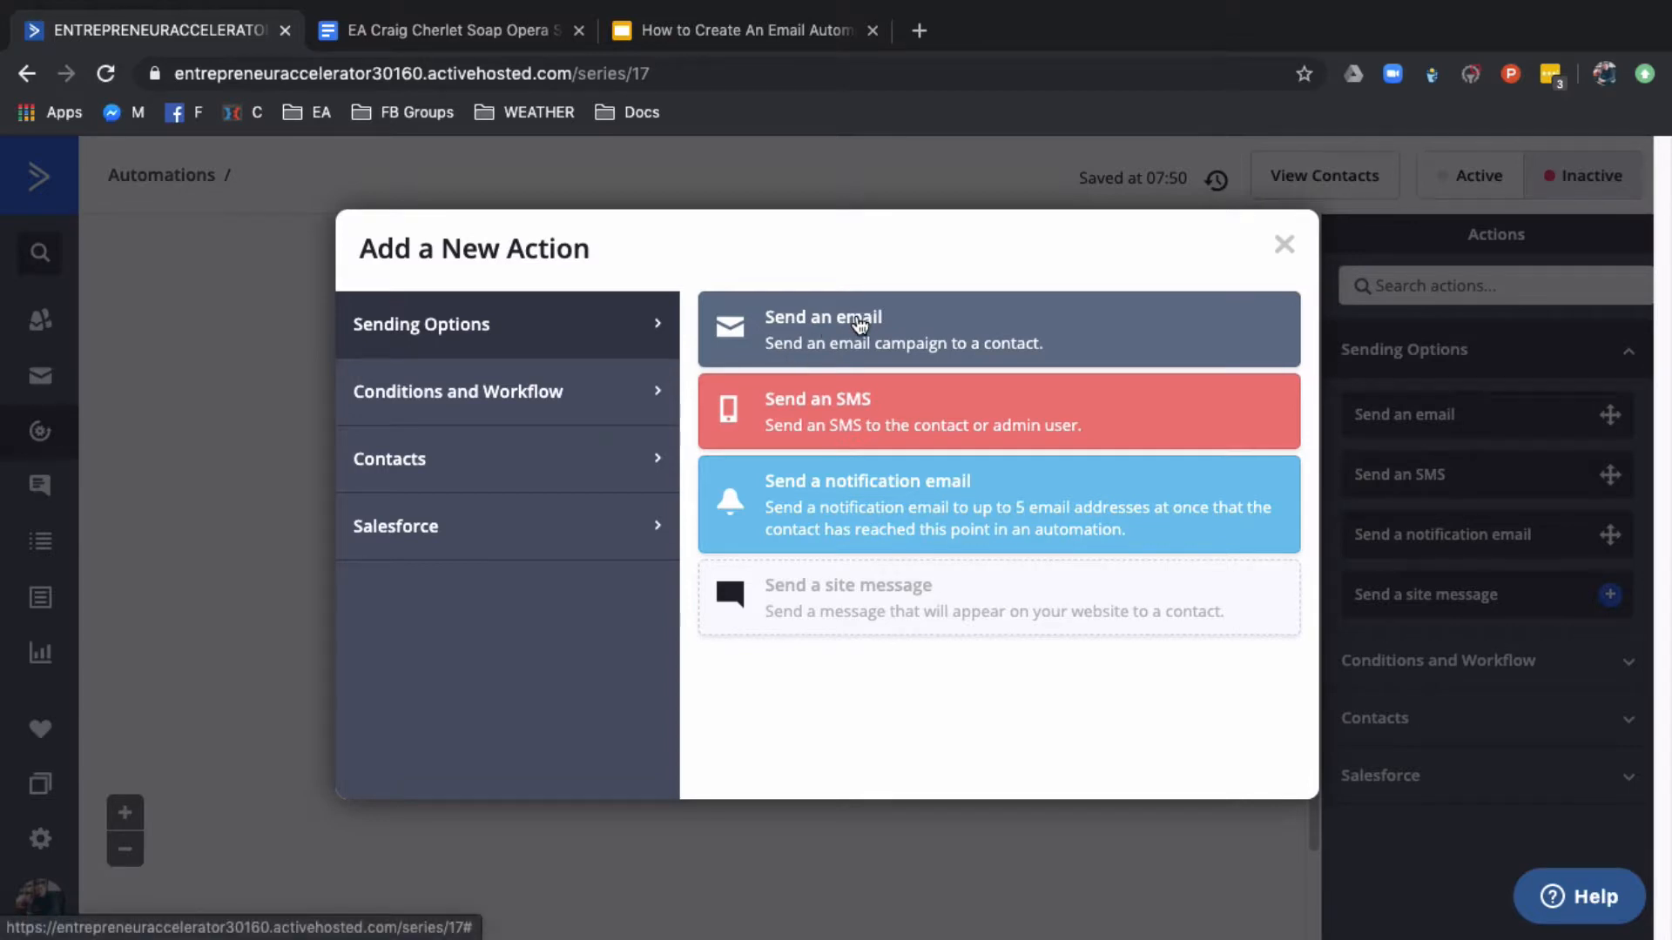
click(858, 322)
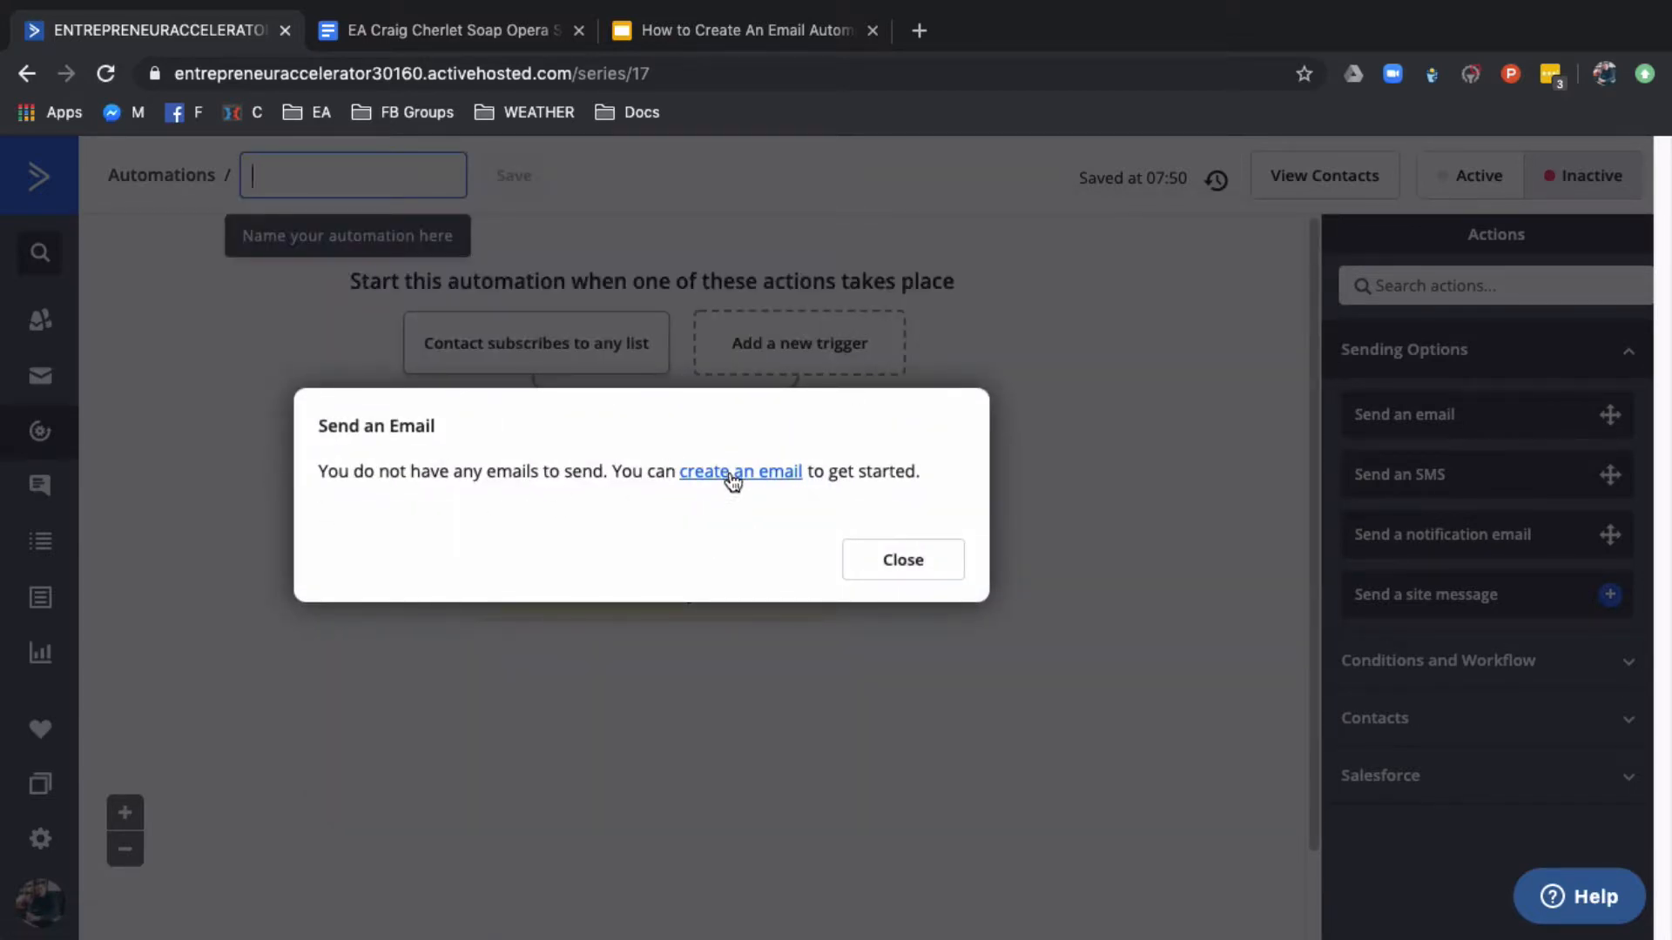
click(733, 482)
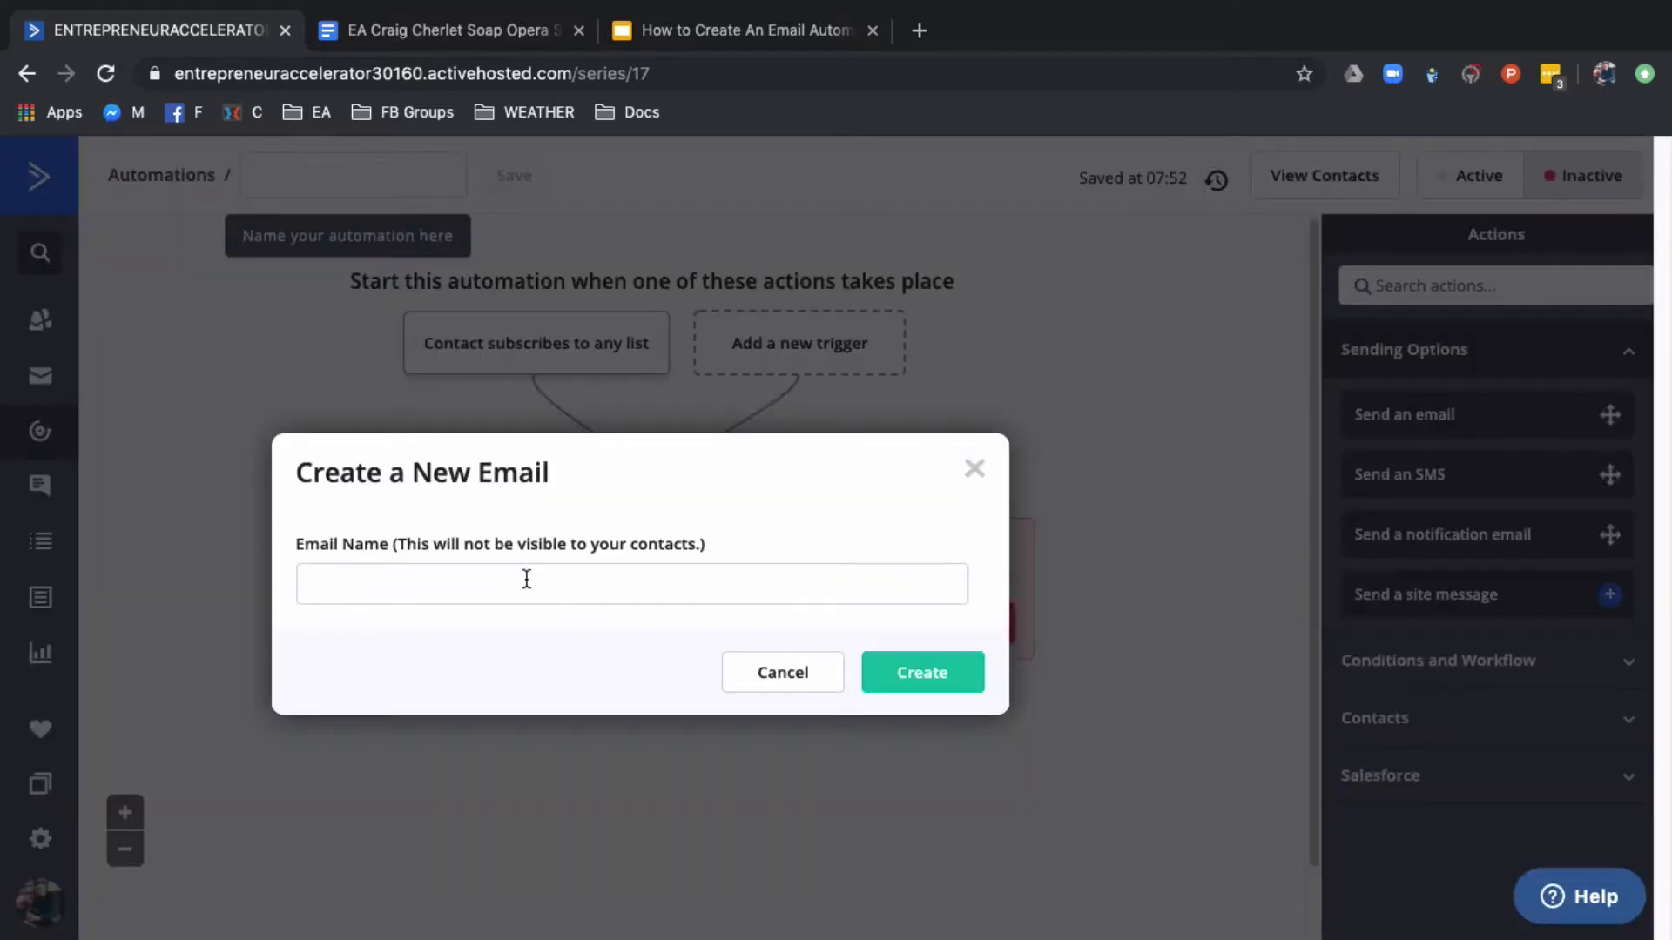
click(527, 577)
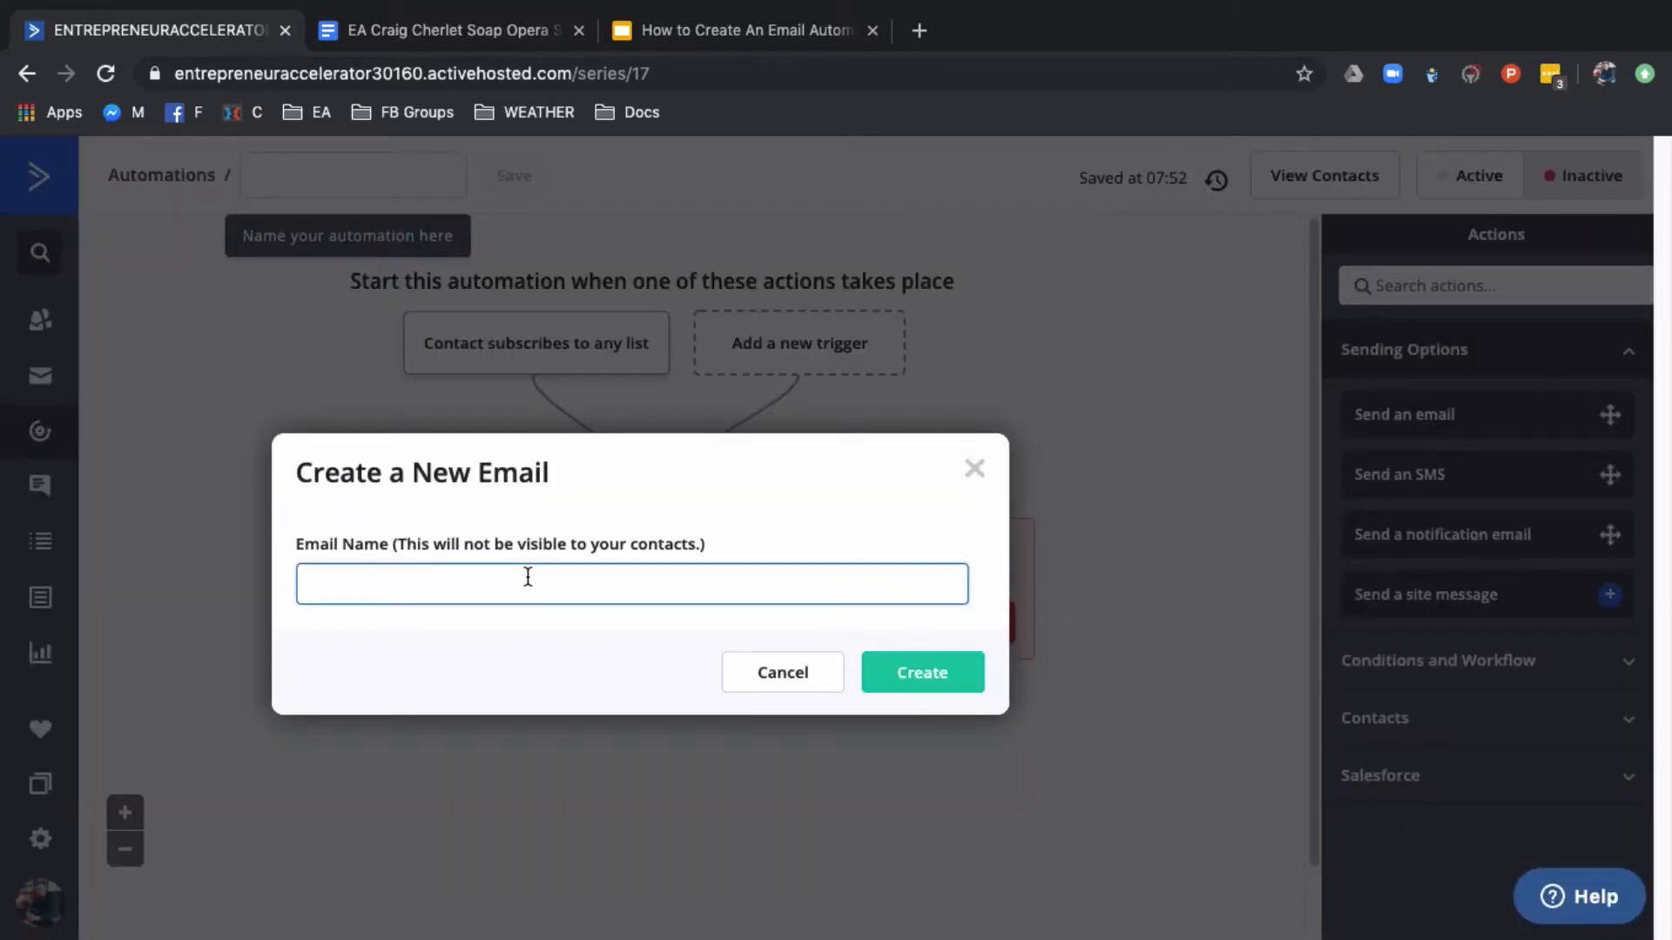
Switch to Google Slides to check the day 1 theme on the Soap Opera Sequence slide, and return to the automation
click(713, 27)
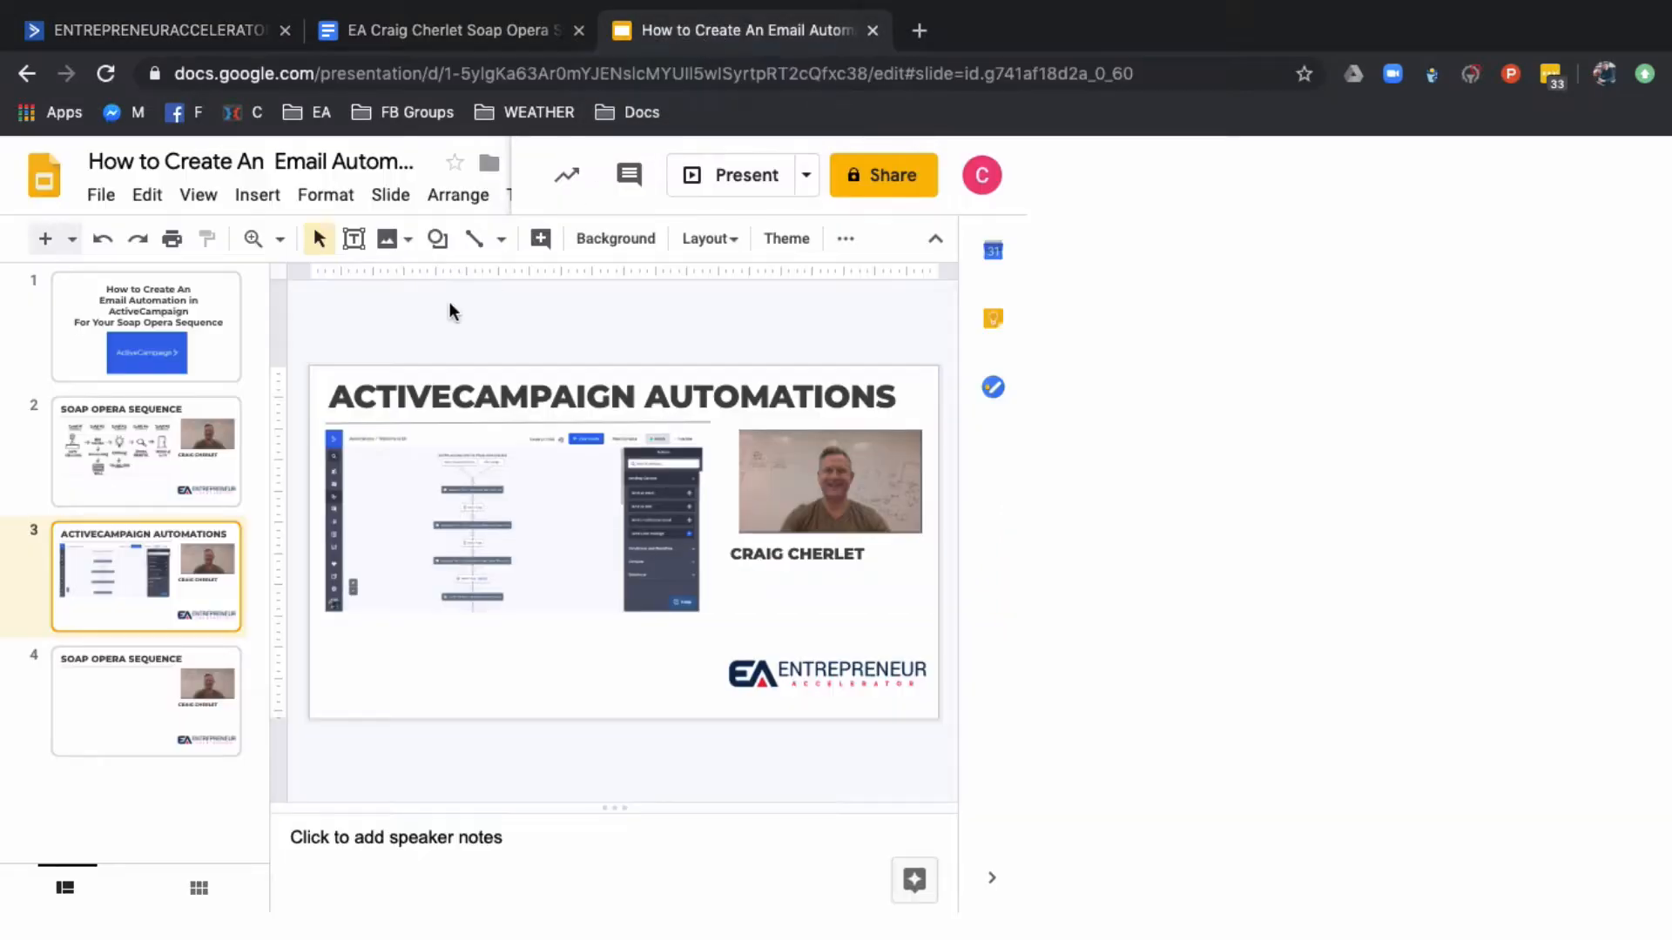
click(168, 505)
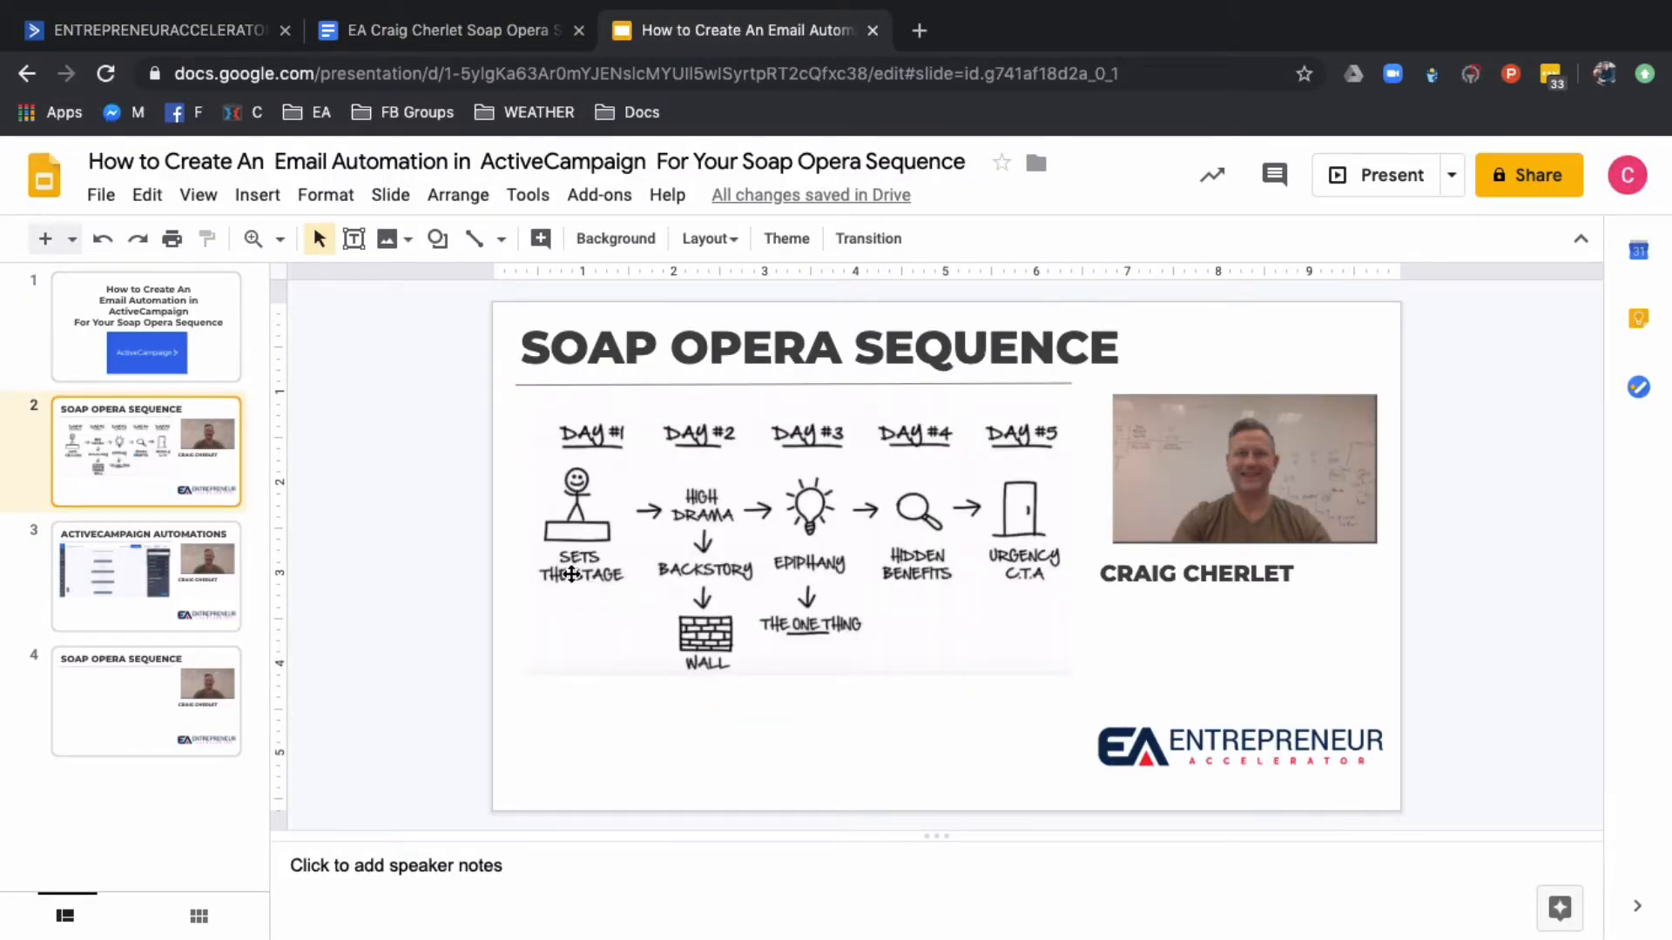
click(235, 31)
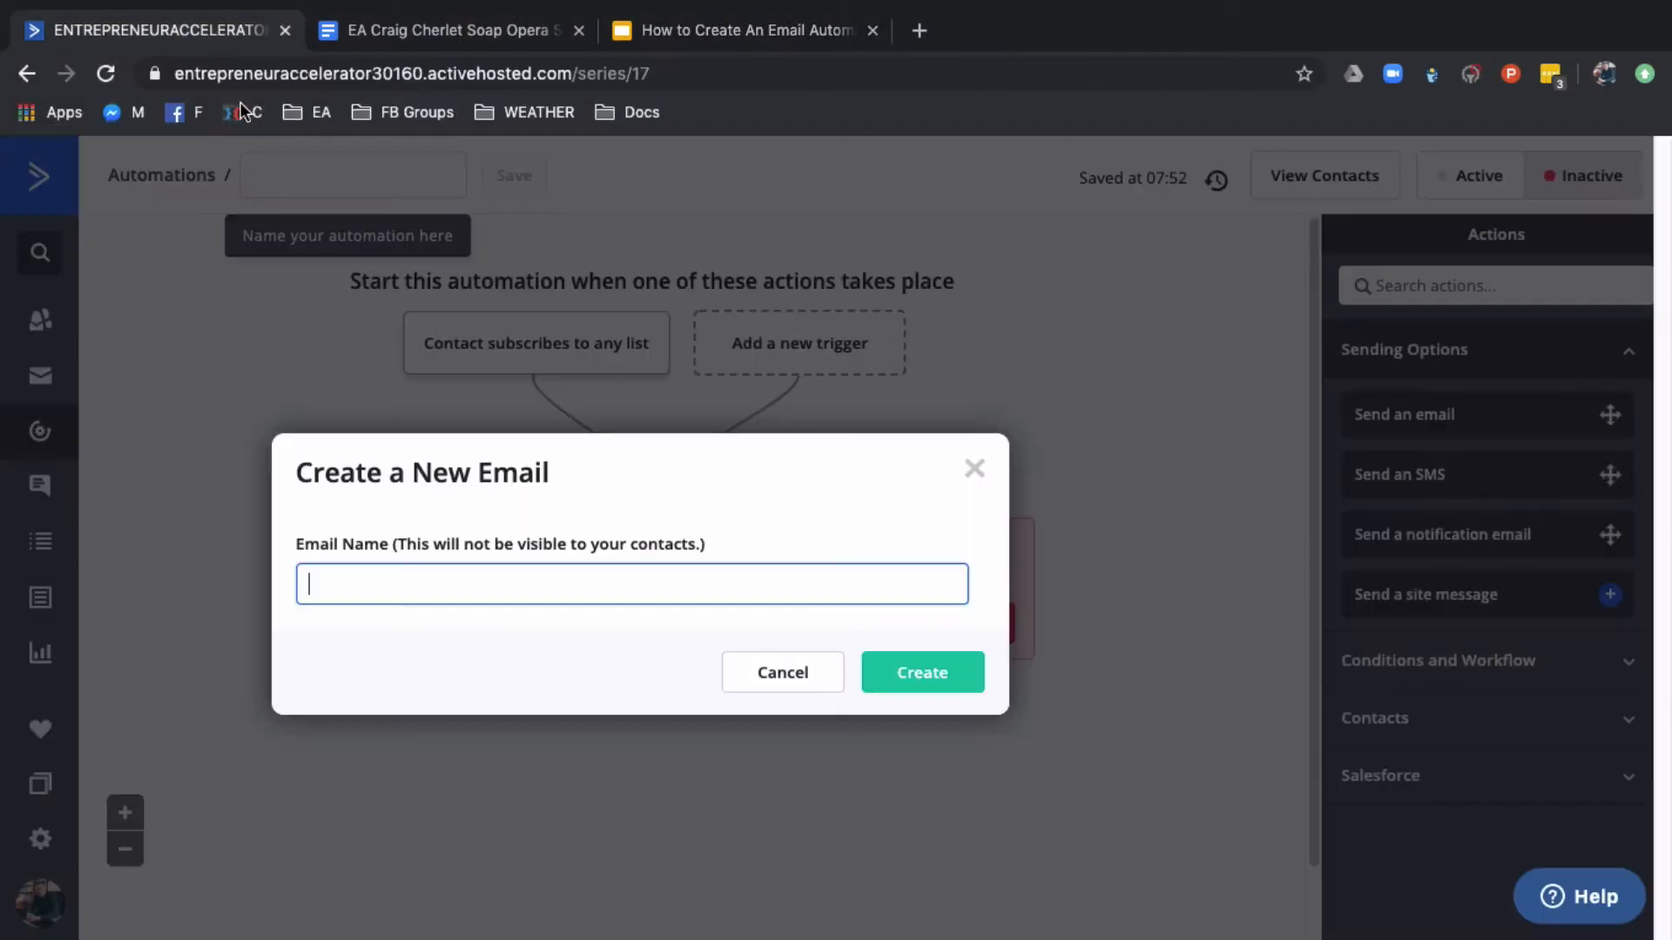
text(THE)
text(SE)
text(T THE )
text(STAGE)
drag(427, 581, 264, 582)
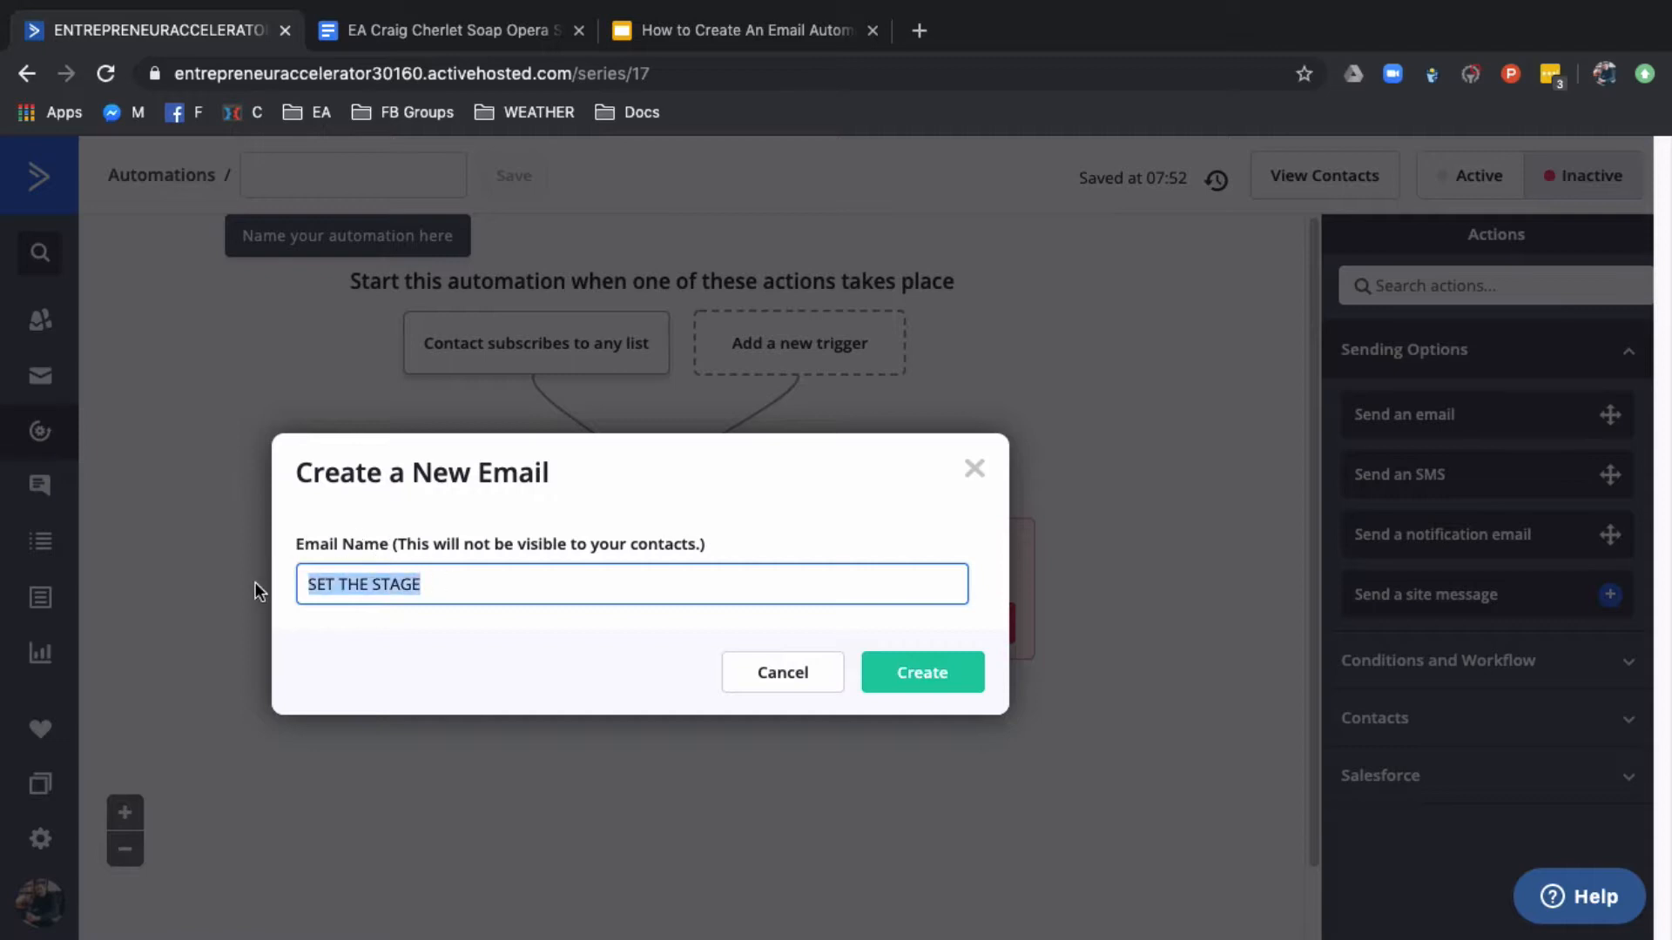
Name the new email "Set the Stage 1" and create it
text(Set the State)
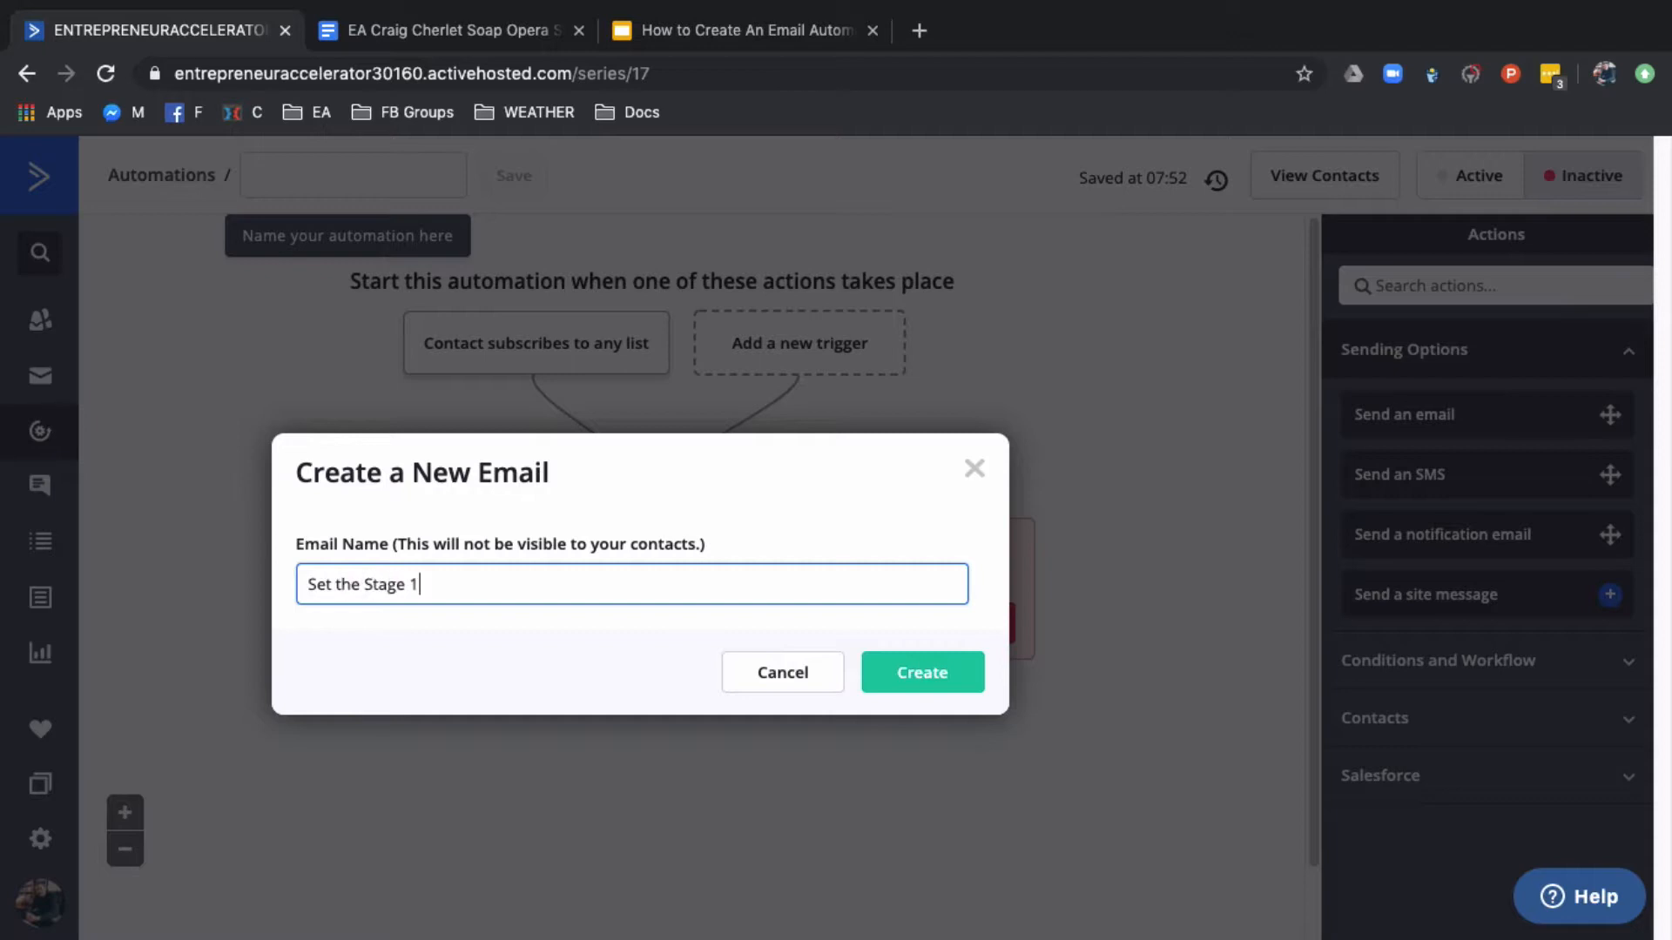
click(963, 682)
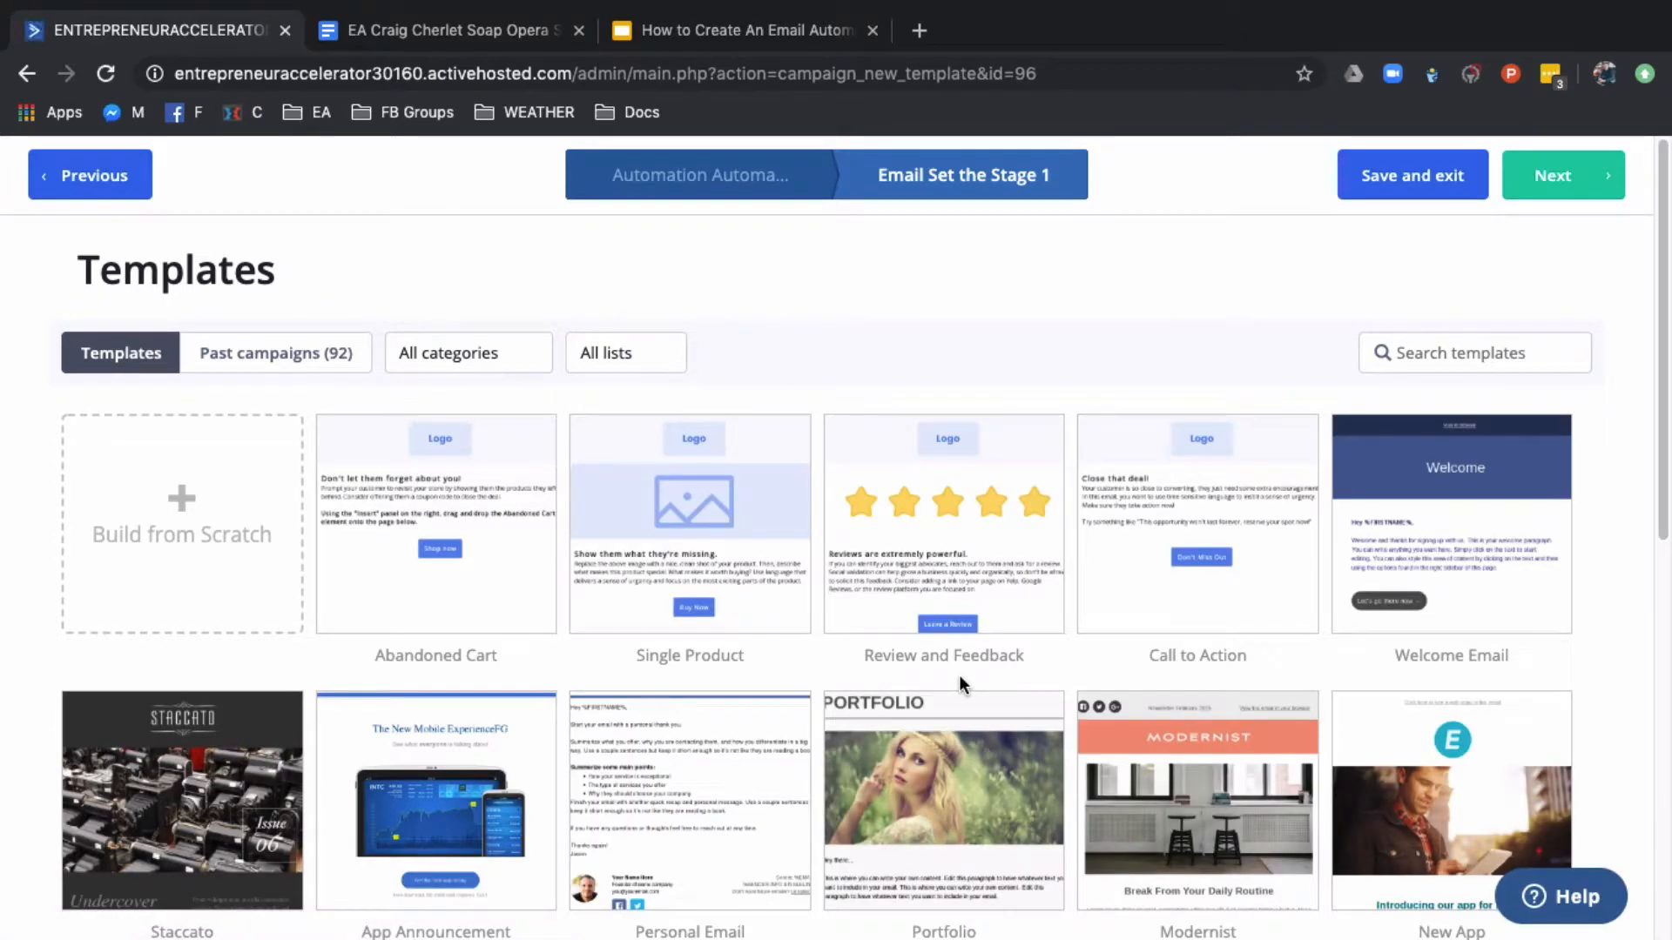
Use the Abandoned Cart template for the email, fill in its subject line, and continue to the designer
scroll(920, 672, down, 5)
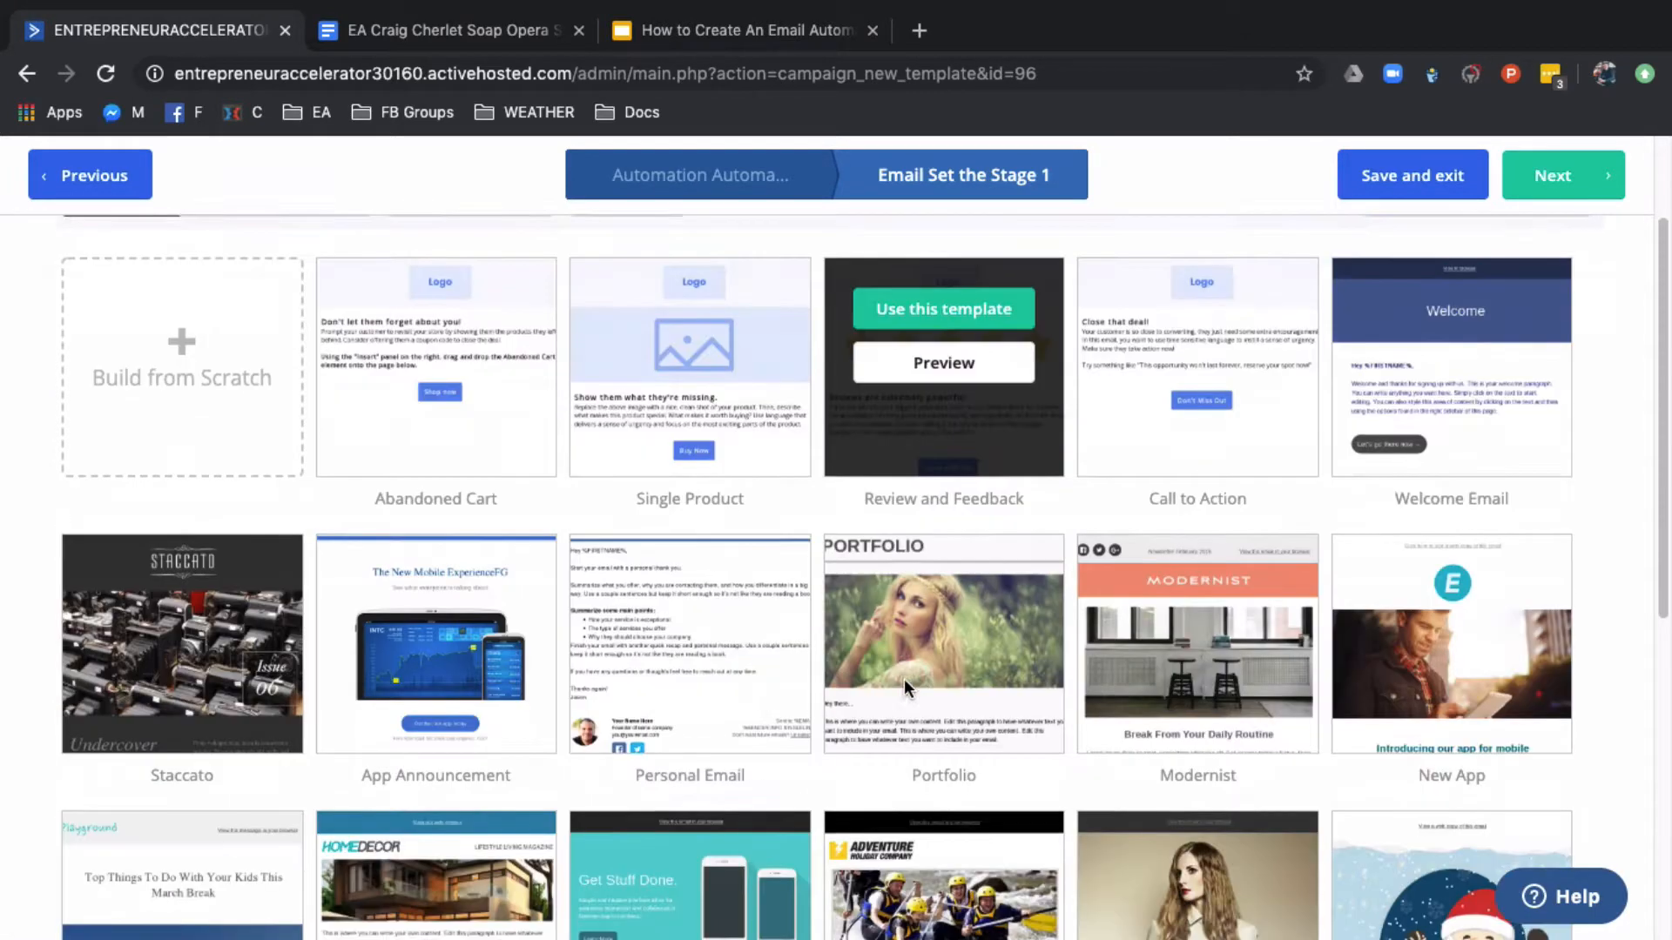
scroll(864, 724, up, 5)
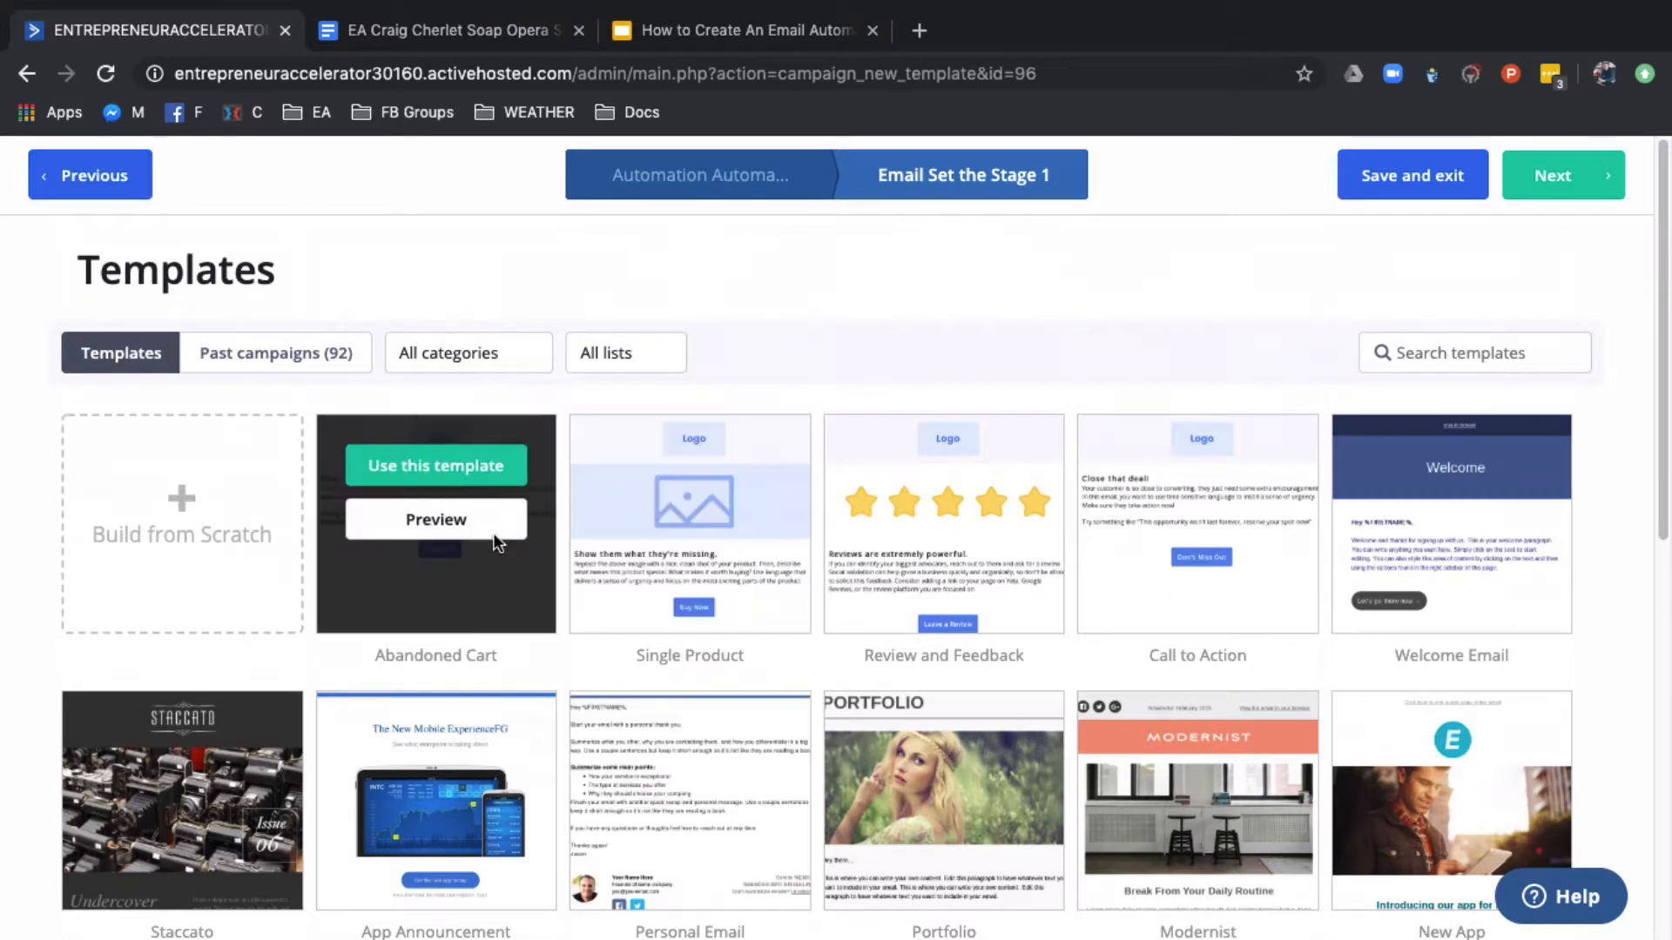
click(460, 461)
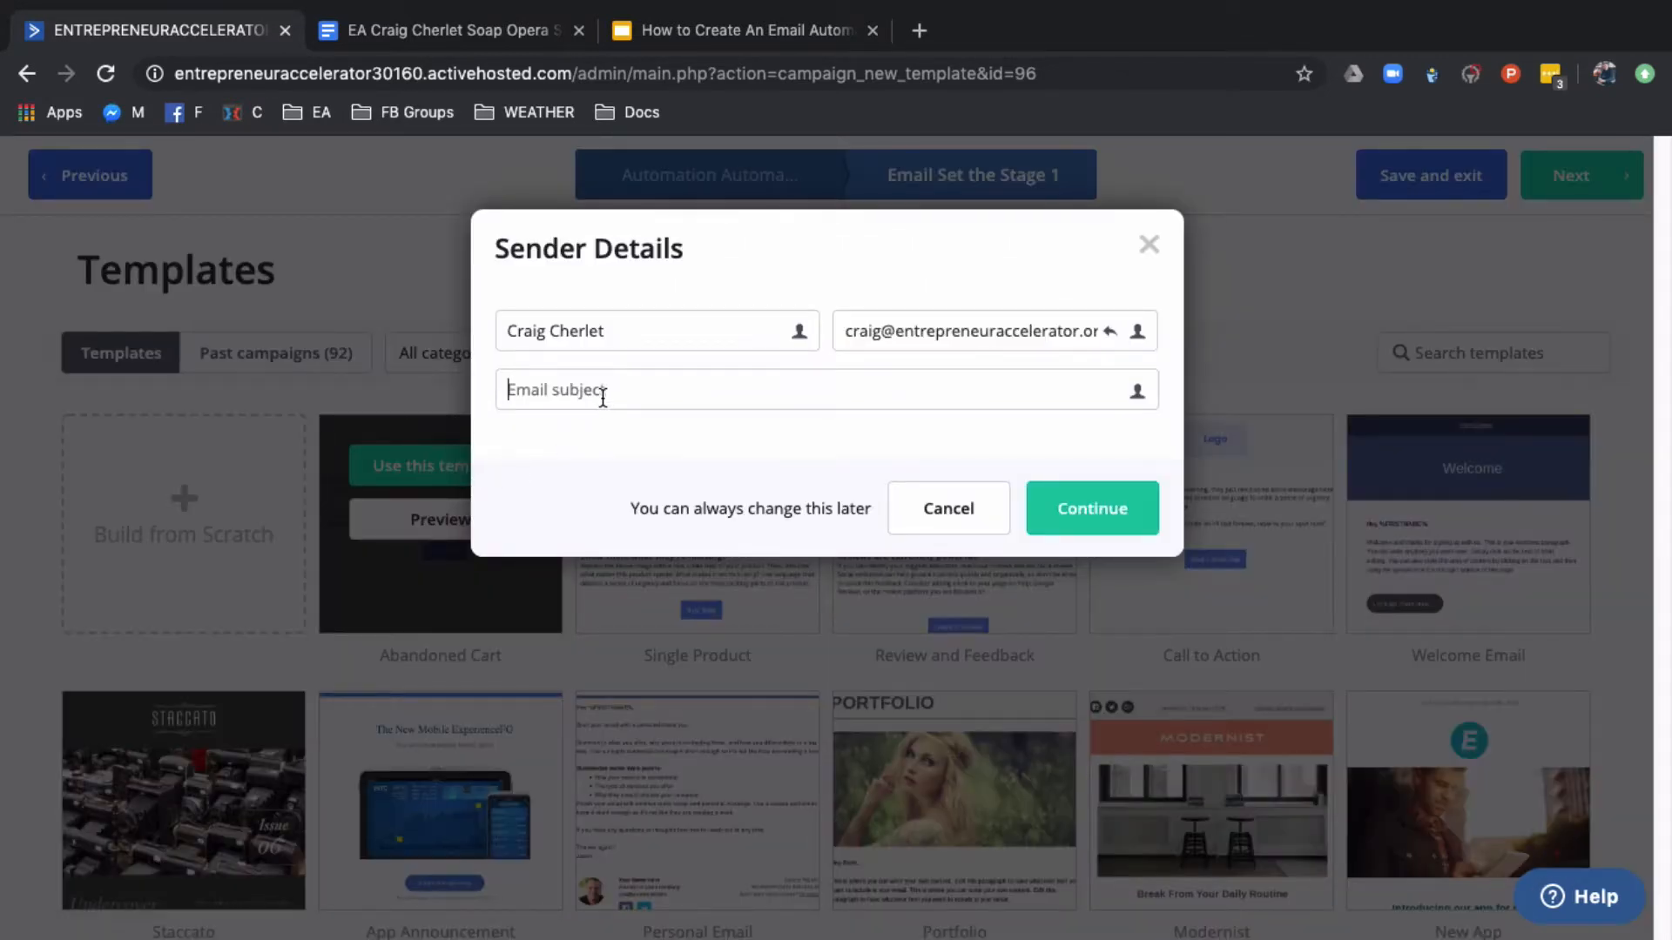
text(Email 1)
click(1100, 501)
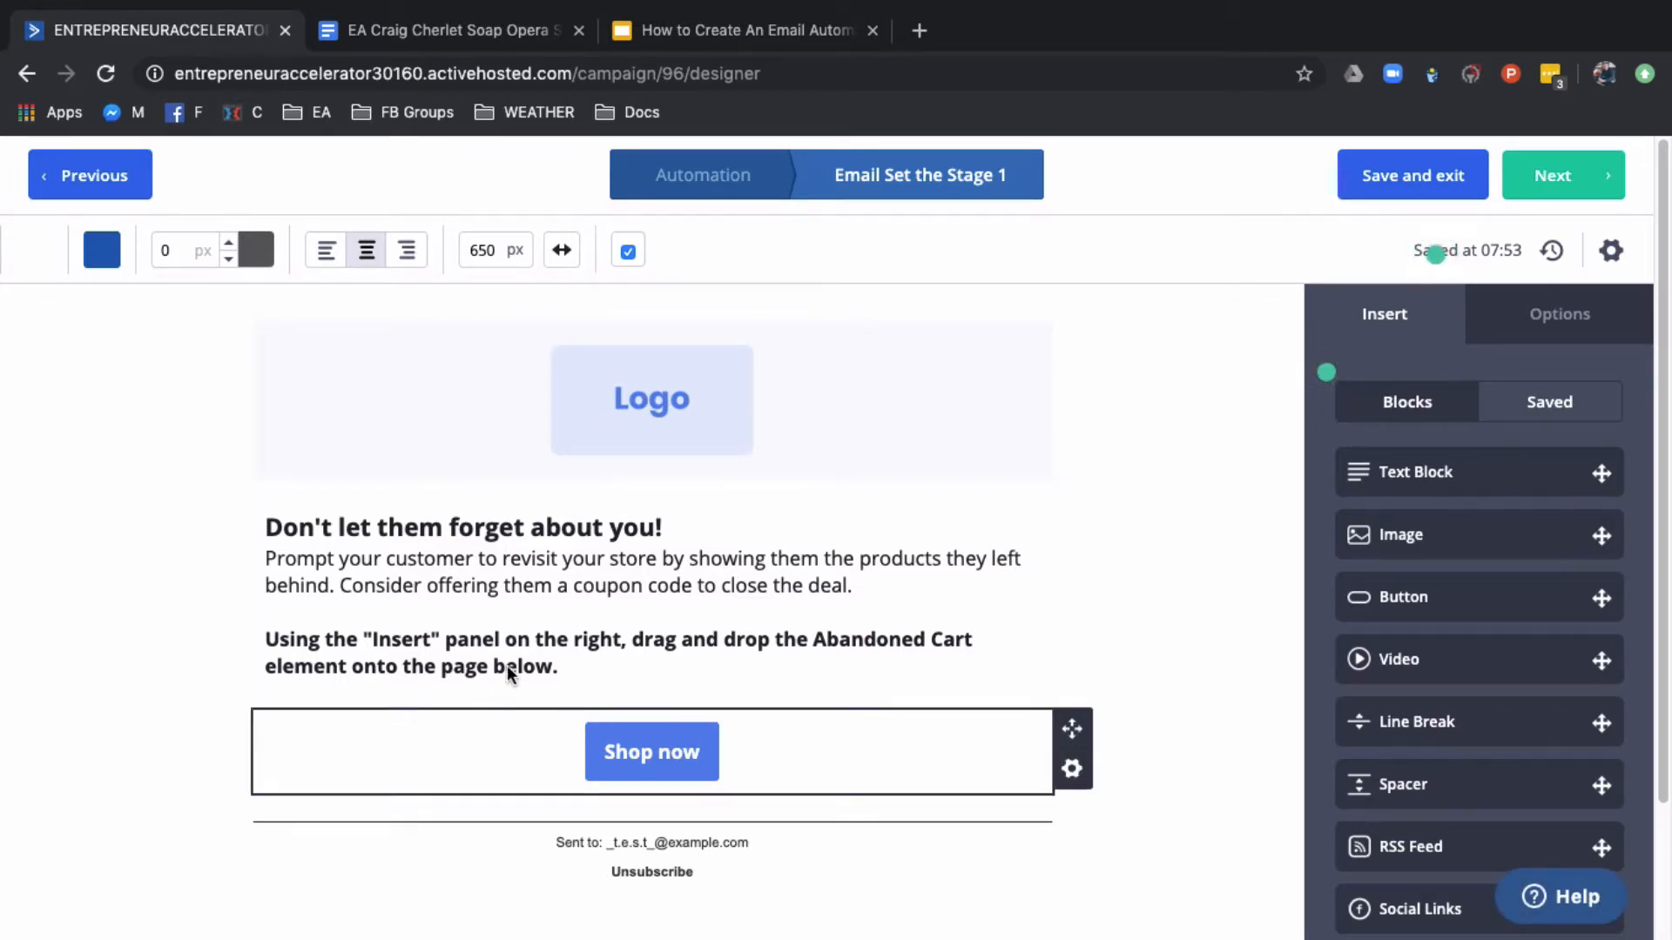
Switch to Google Docs to review the Email 1 text in the soap opera sequence document, and return to the email designer
click(429, 23)
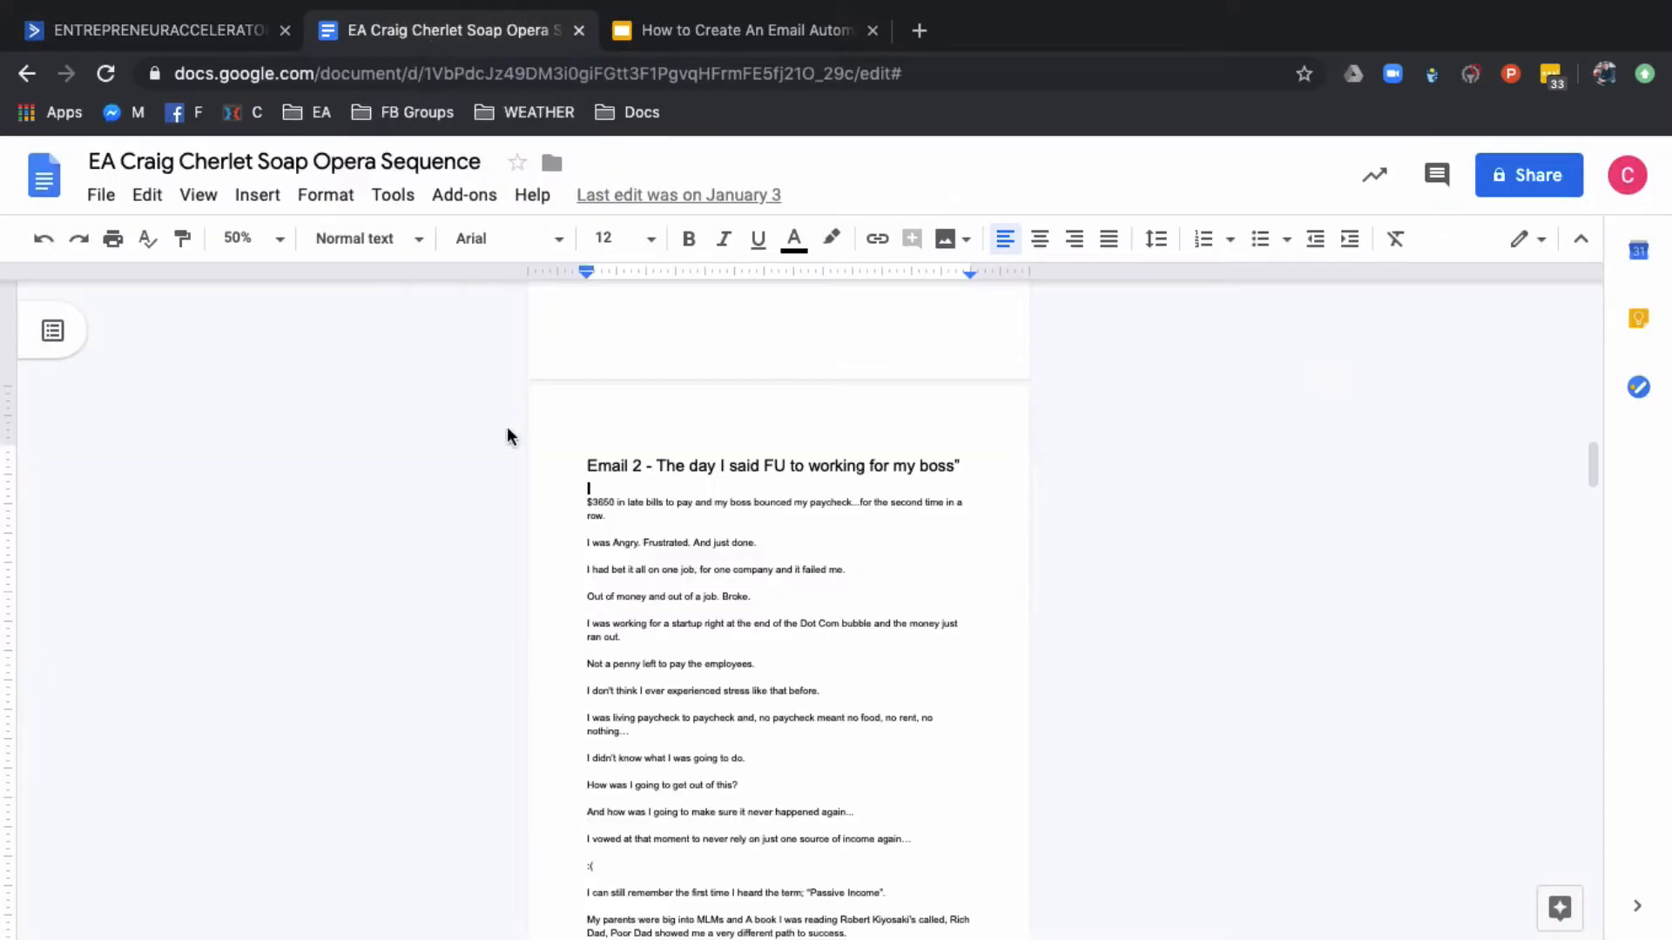
scroll(717, 627, up, 1)
scroll(717, 627, up, 10)
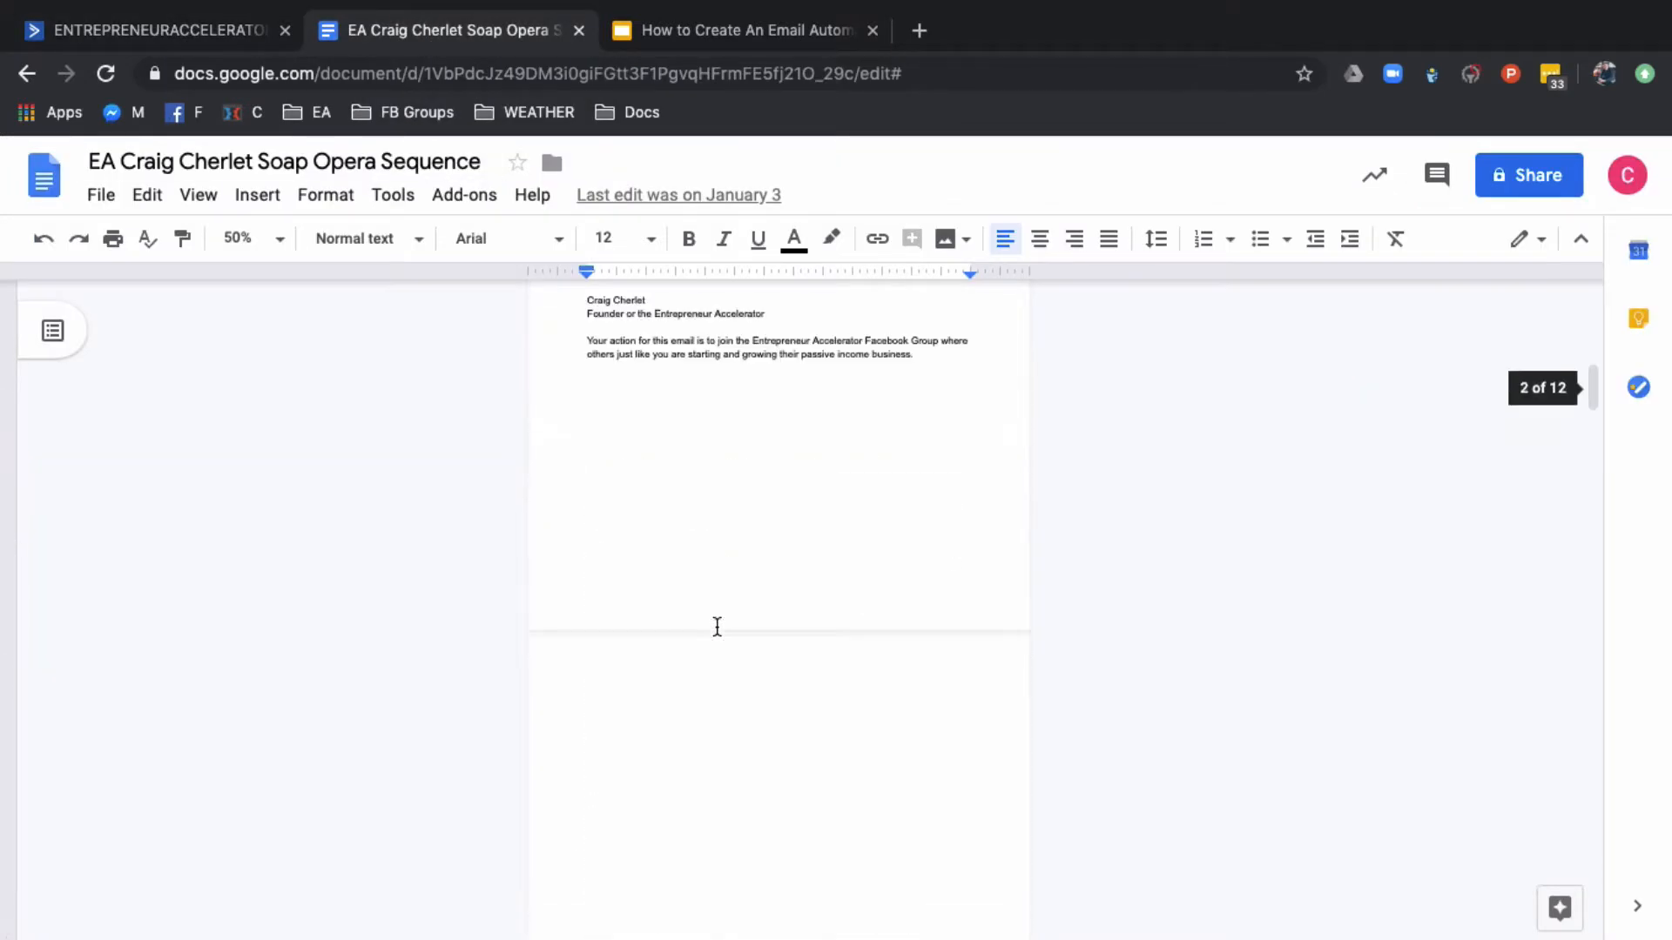
scroll(716, 627, up, 5)
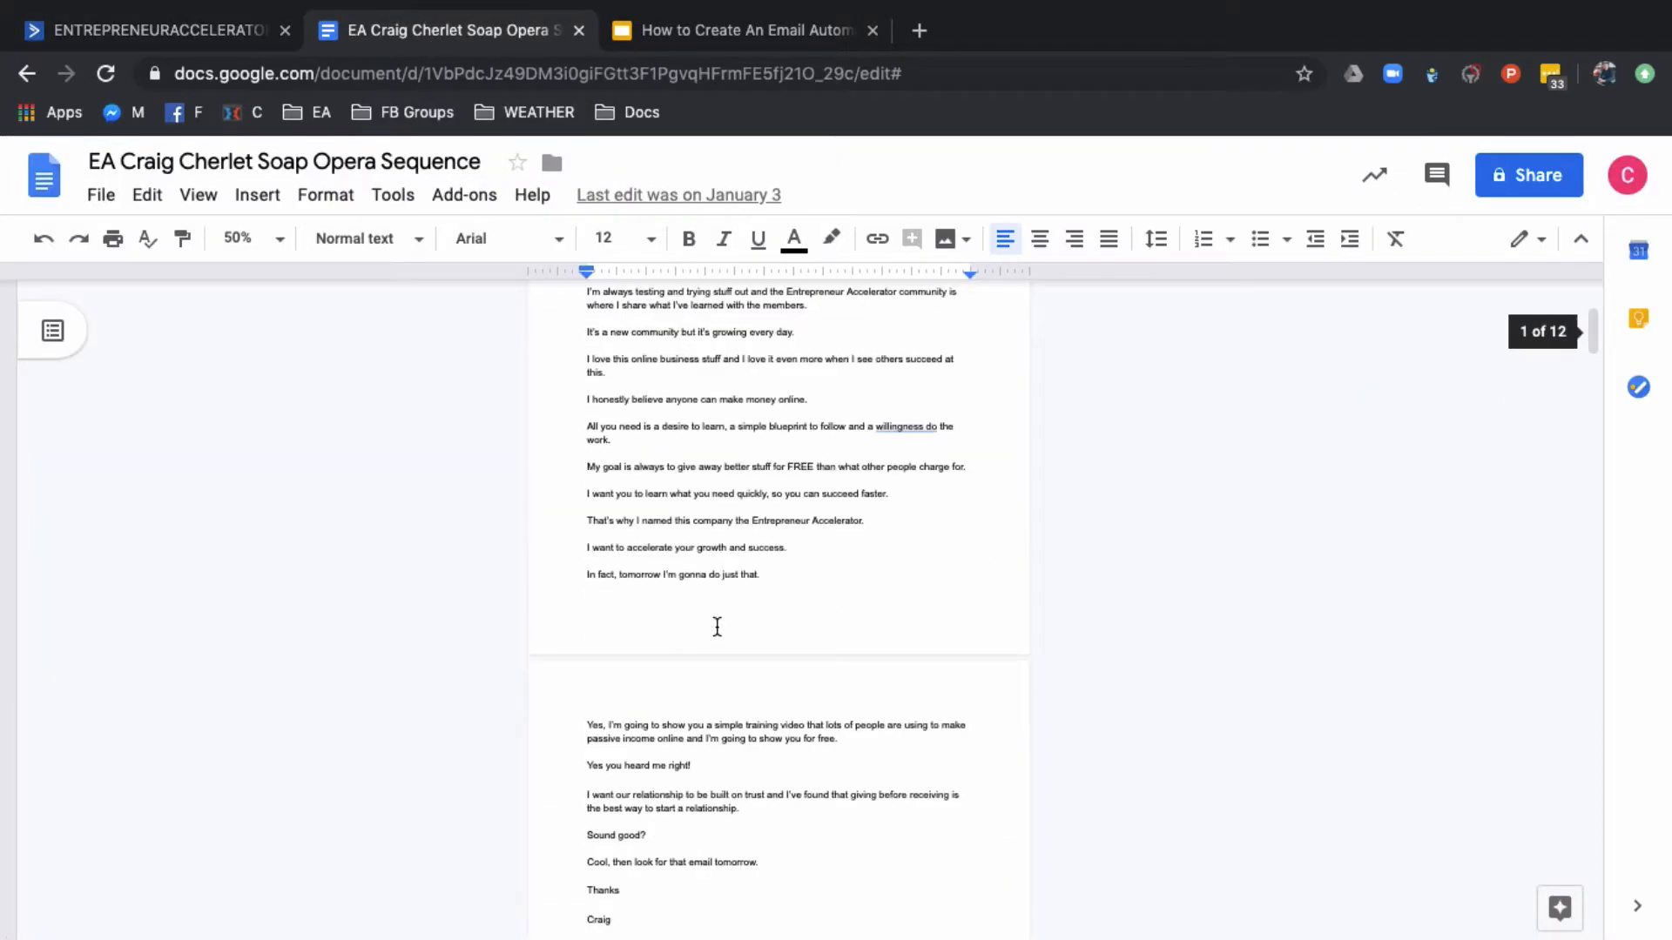
scroll(717, 627, up, 3)
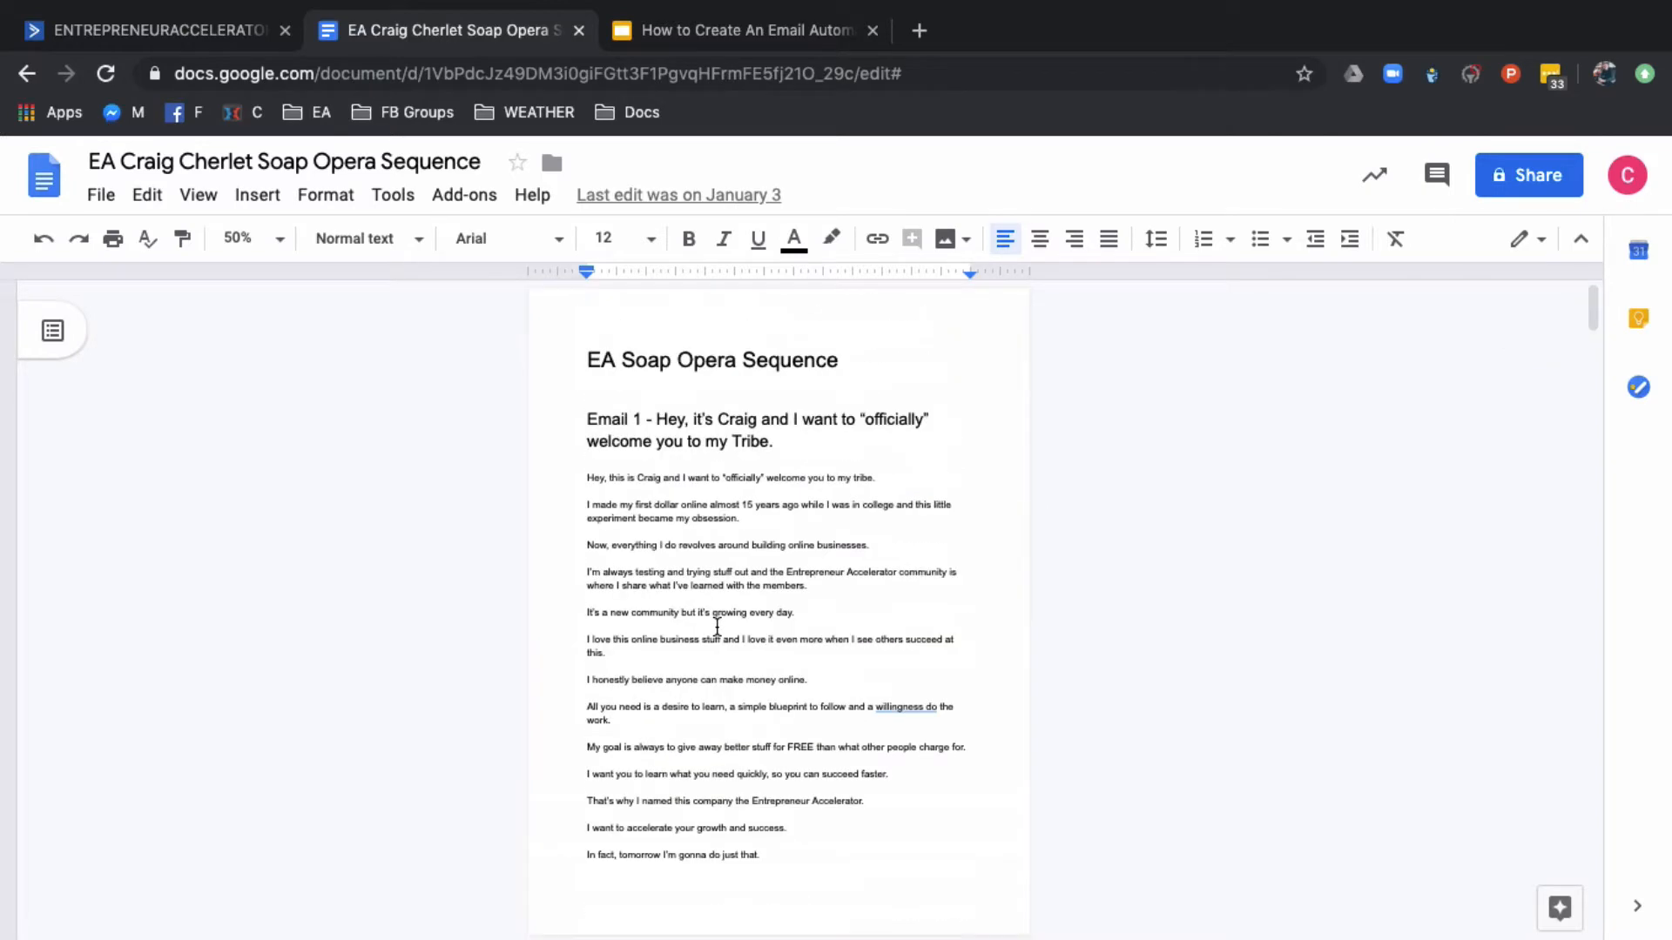
click(180, 35)
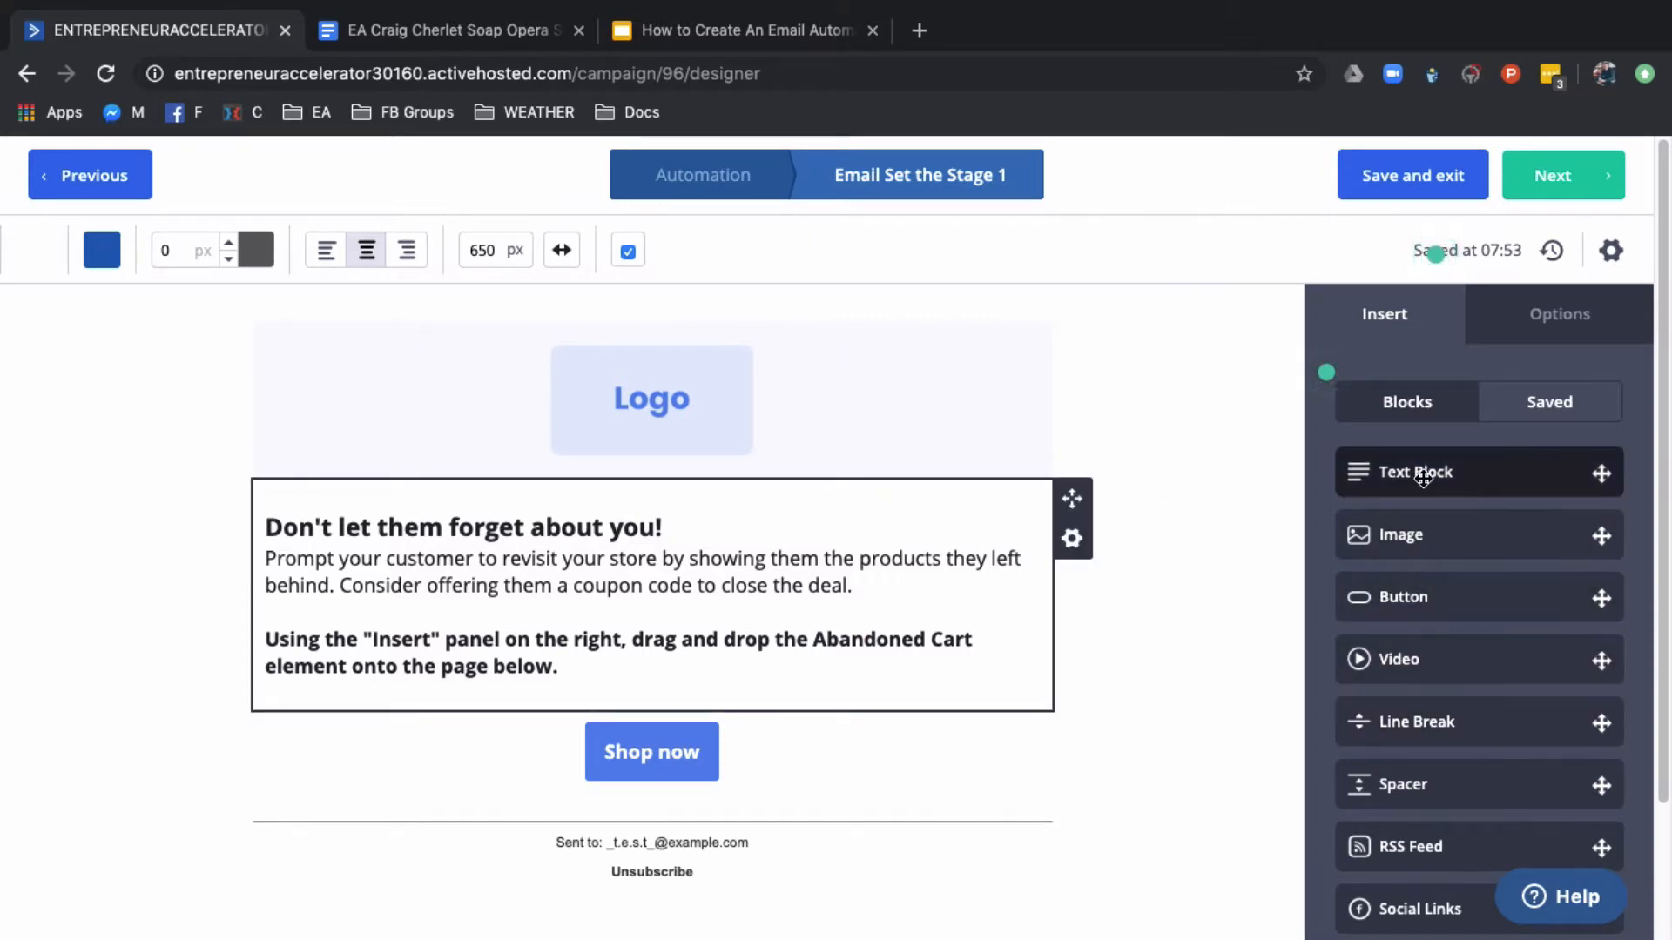
Insert a text block between the logo and the "Don't let them forget about you!" text, and continue to the campaign summary
mouse_move(1422, 470)
mouse_down()
mouse_move(1294, 499)
mouse_move(673, 500)
mouse_up()
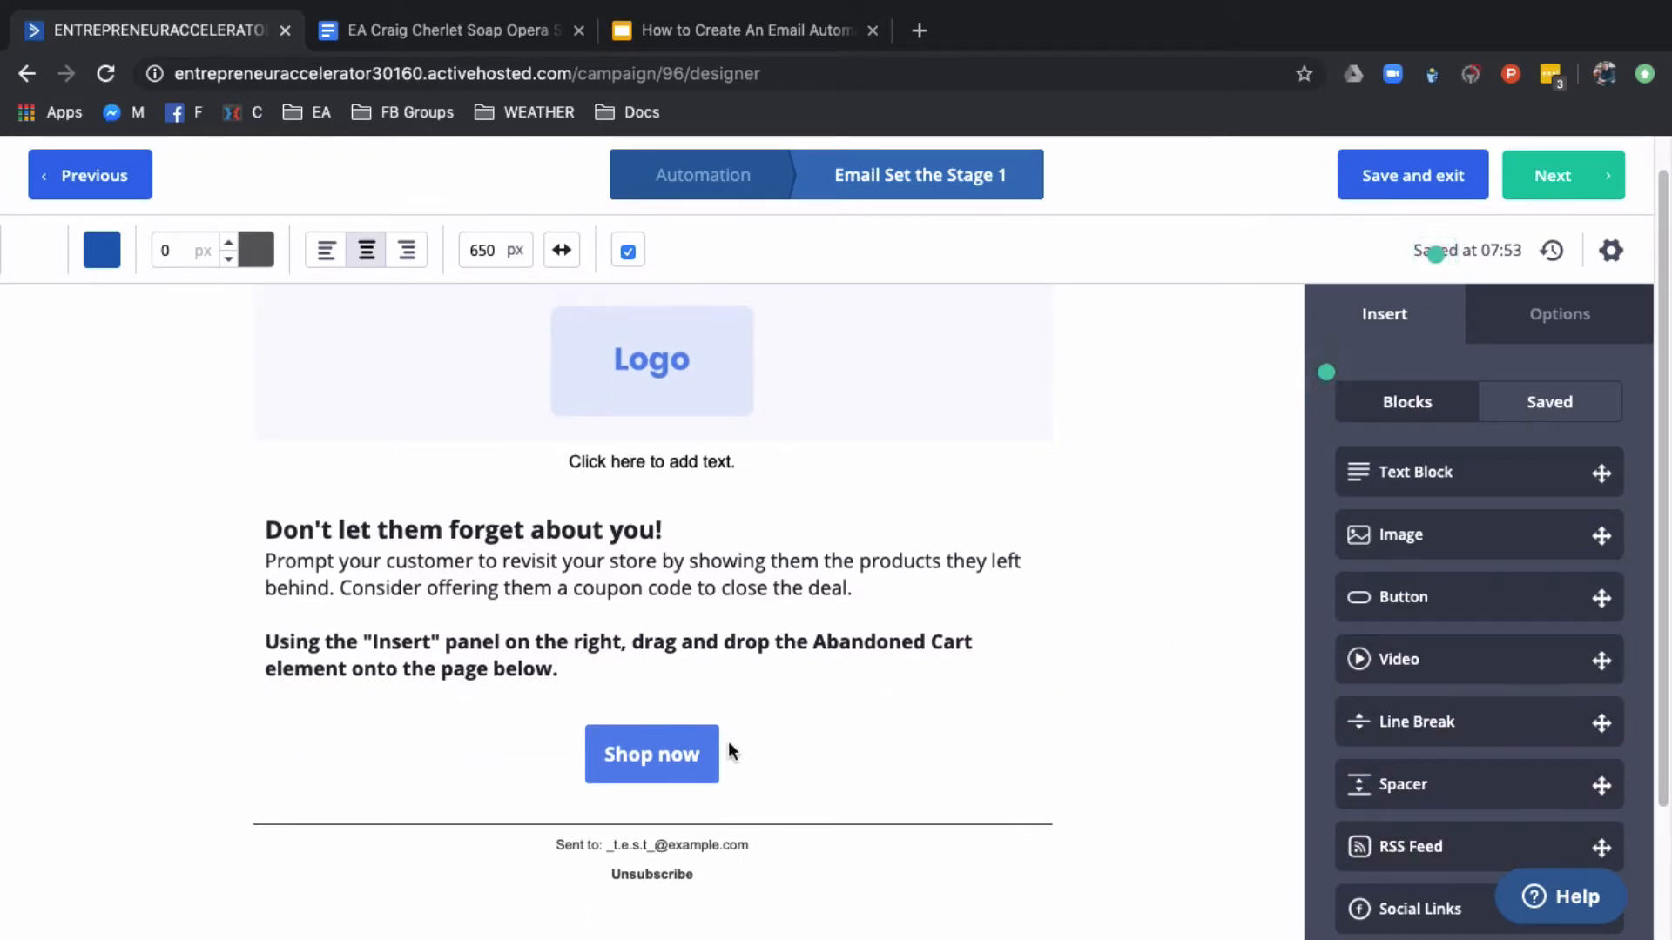
scroll(771, 601, up, 1)
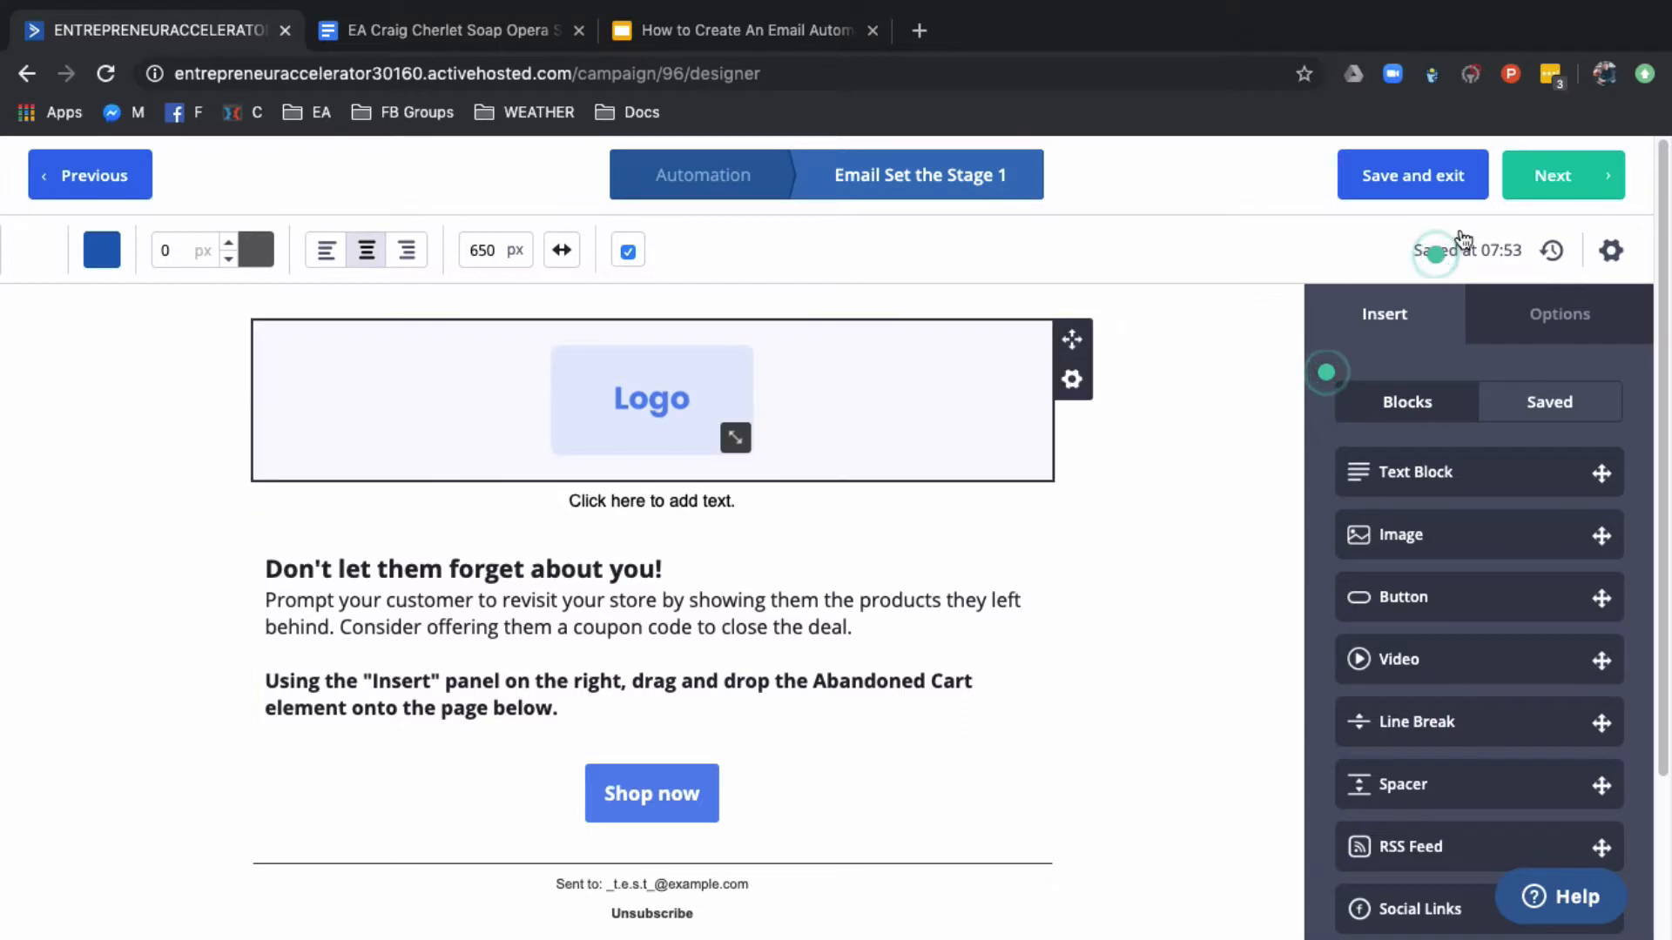
click(1541, 190)
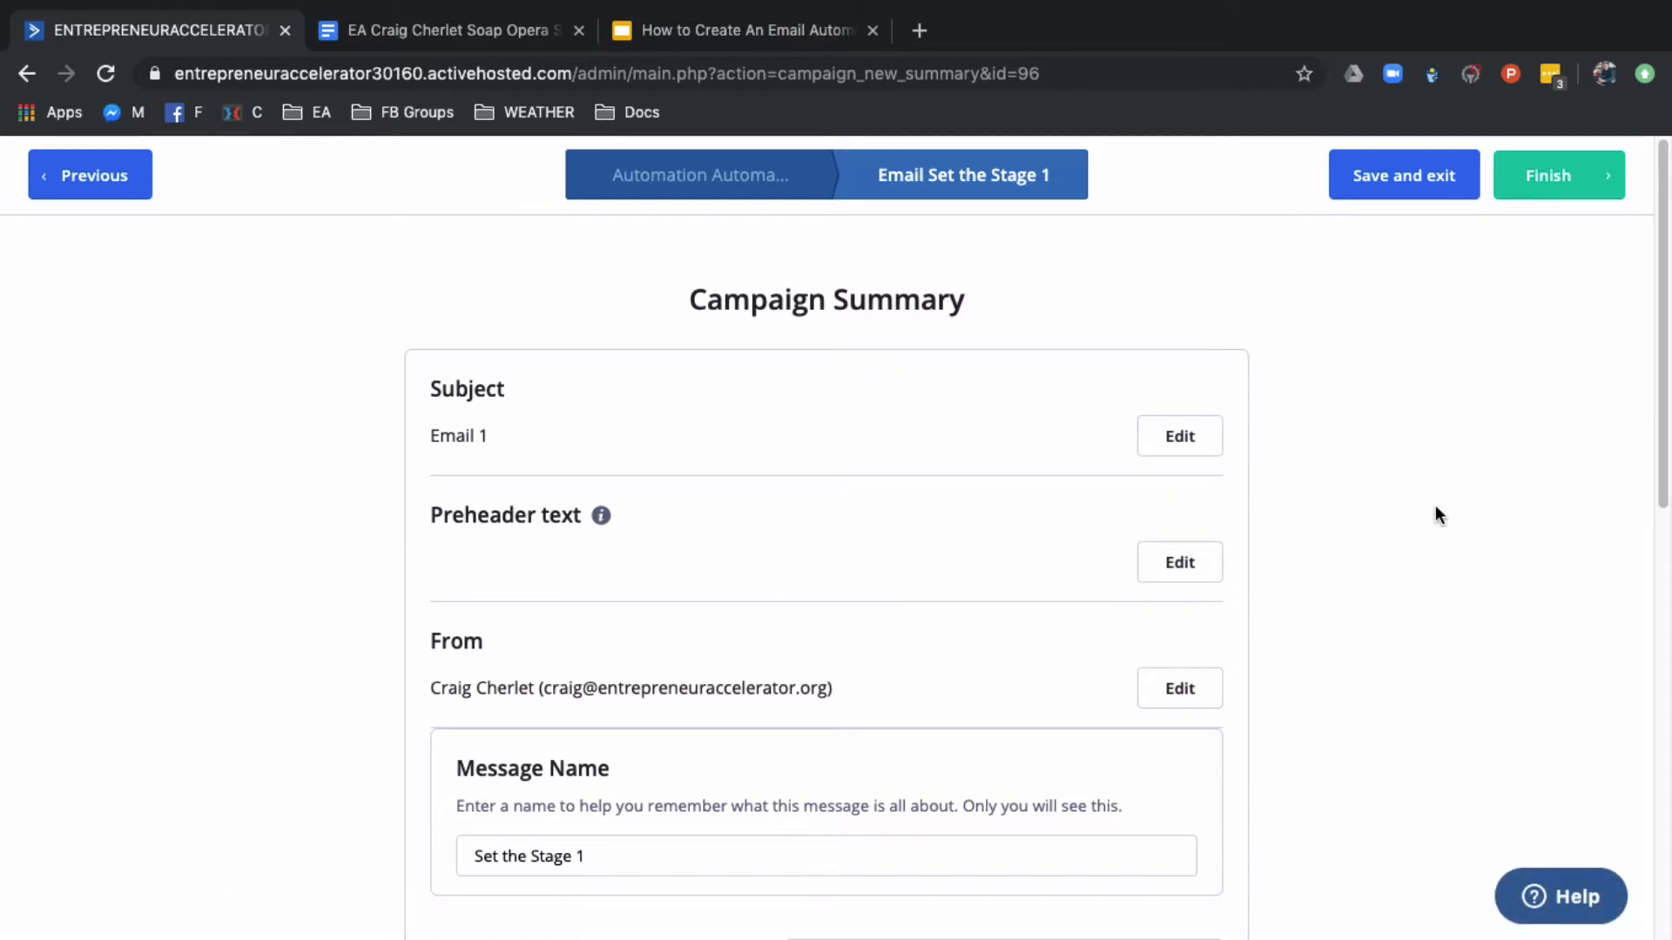
Review the campaign summary, finish the email, and save "Set the Stage 1" as the email to send in the automation
scroll(1369, 520, down, 8)
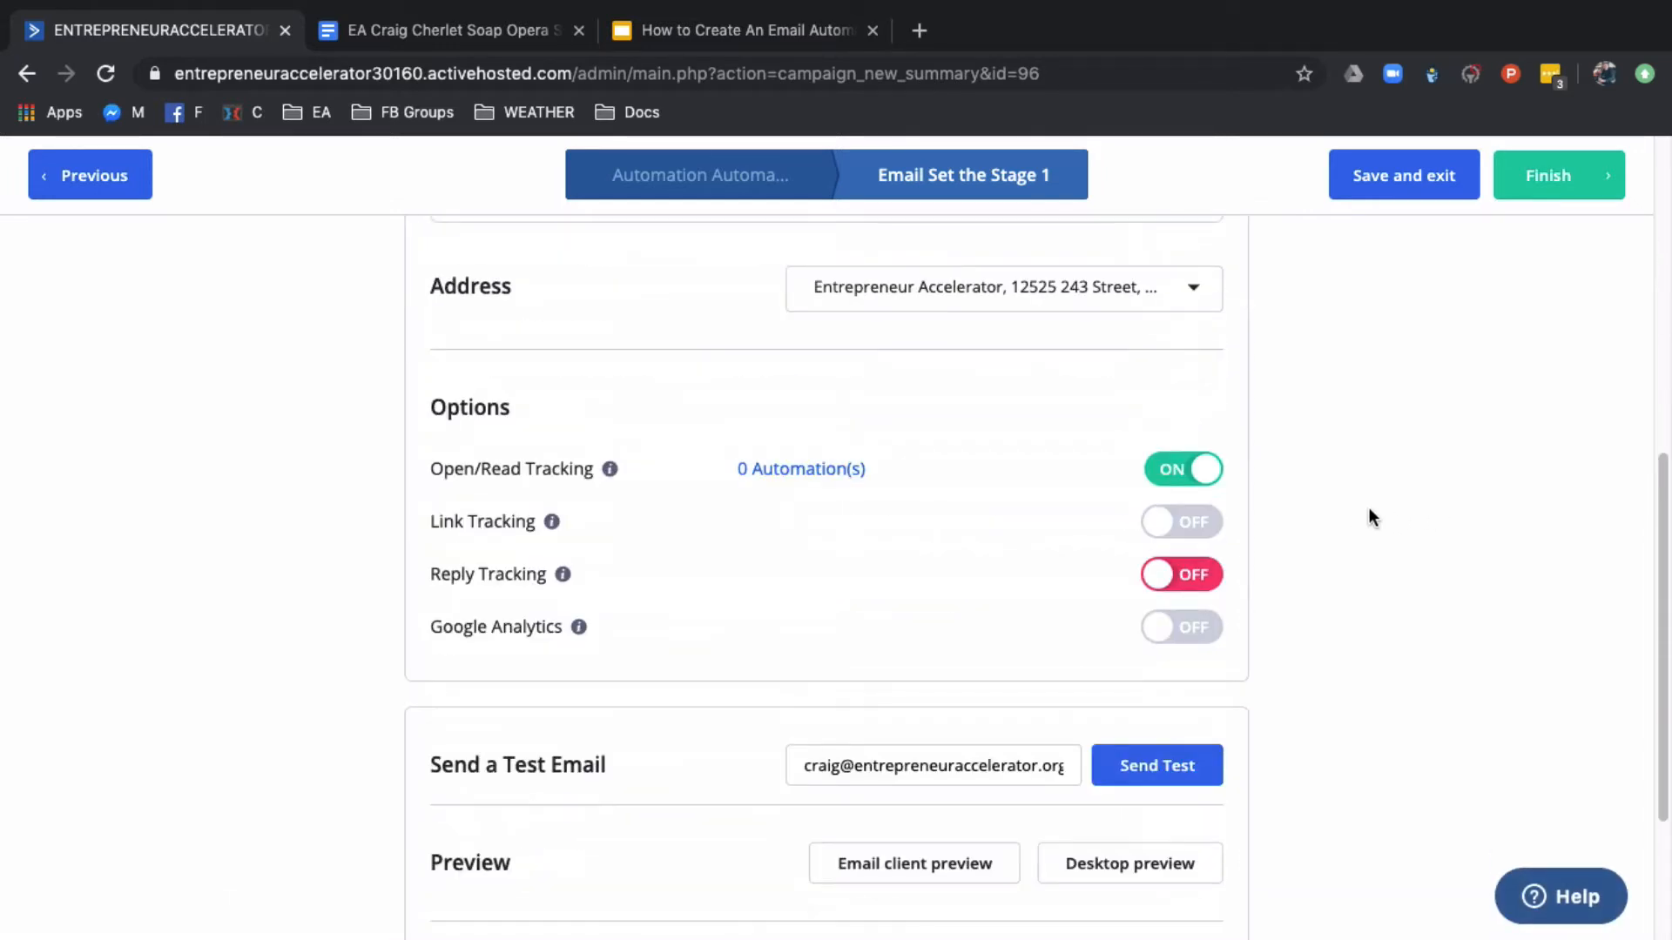
scroll(593, 839, down, 1)
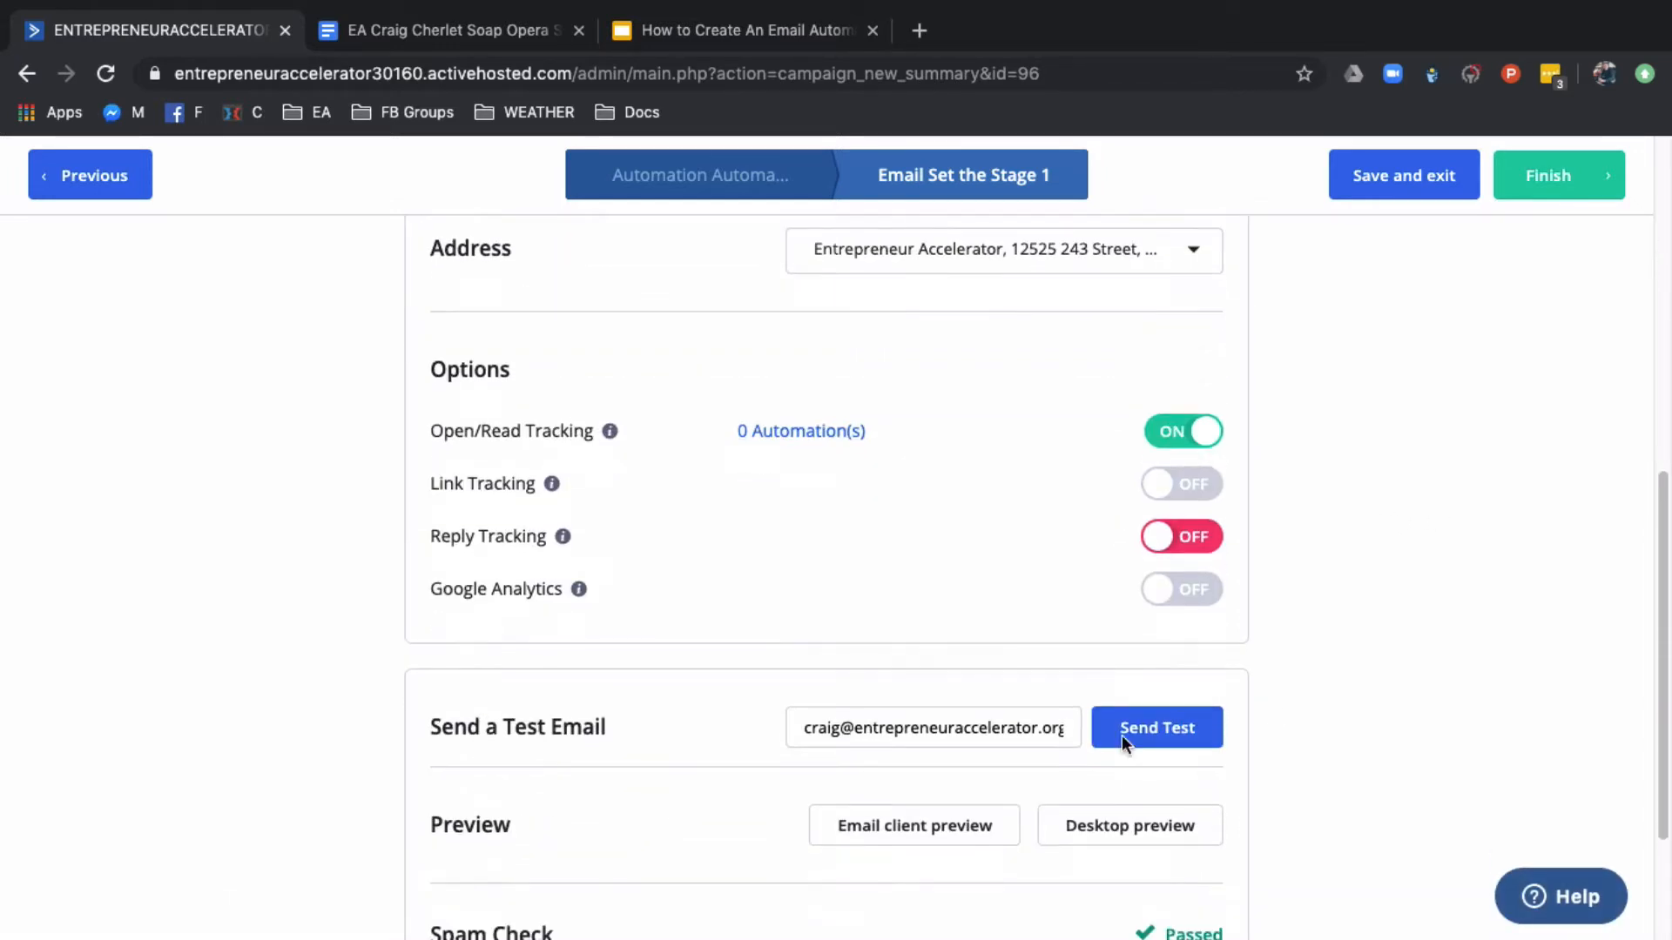
scroll(1164, 746, down, 5)
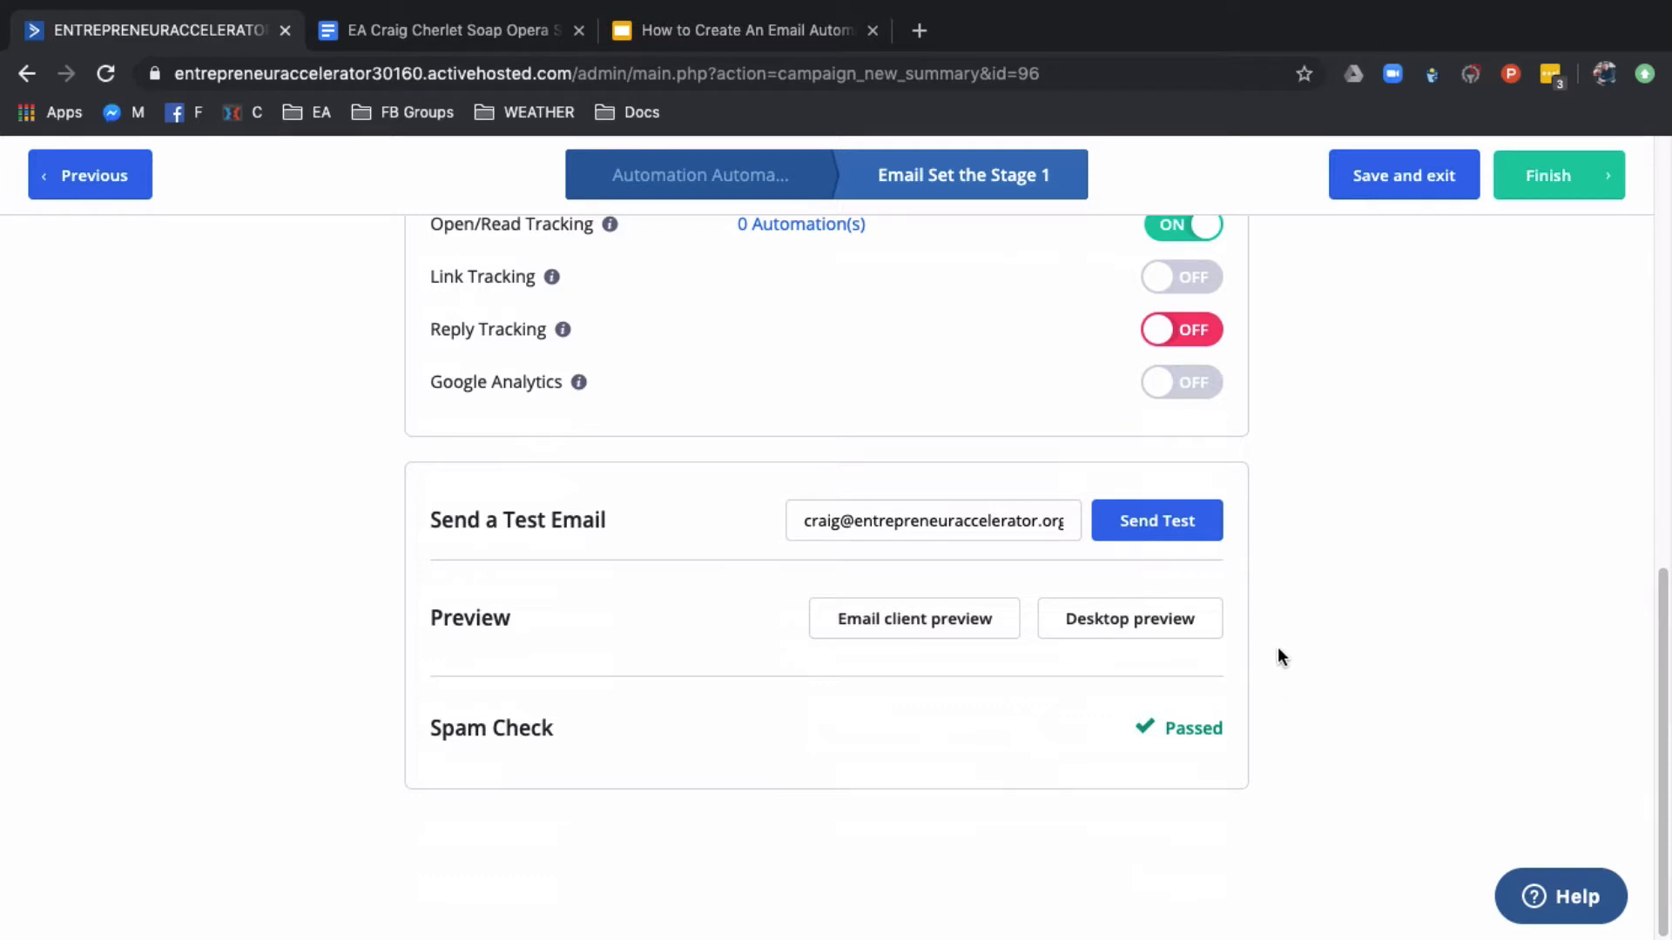
click(1559, 187)
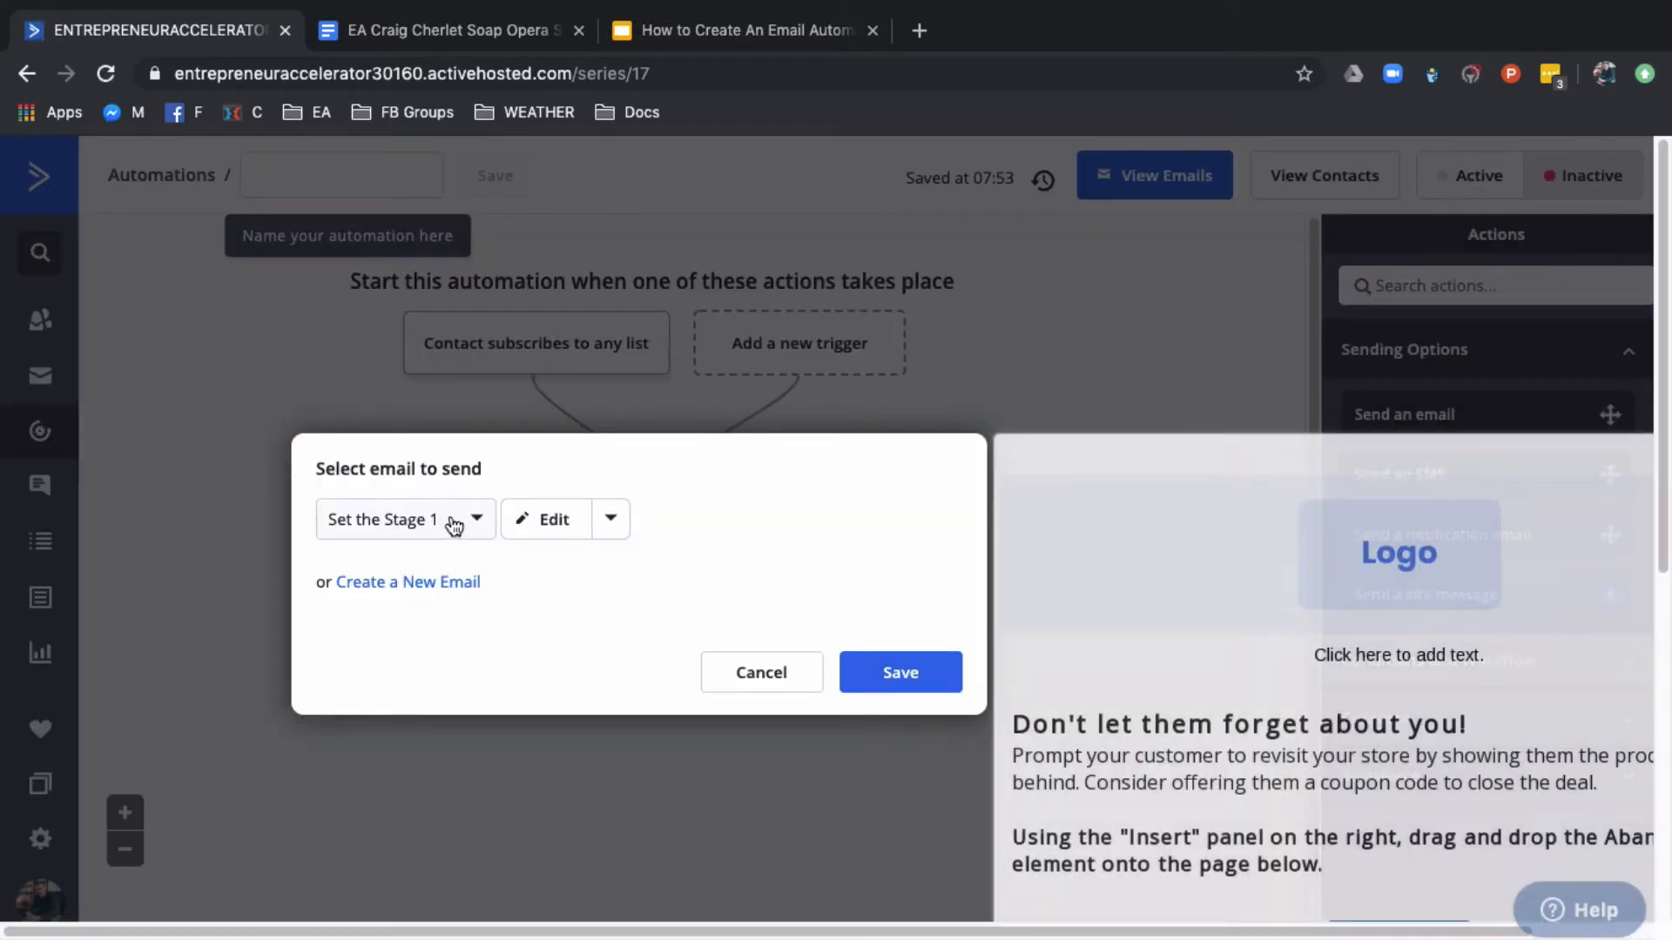
click(902, 675)
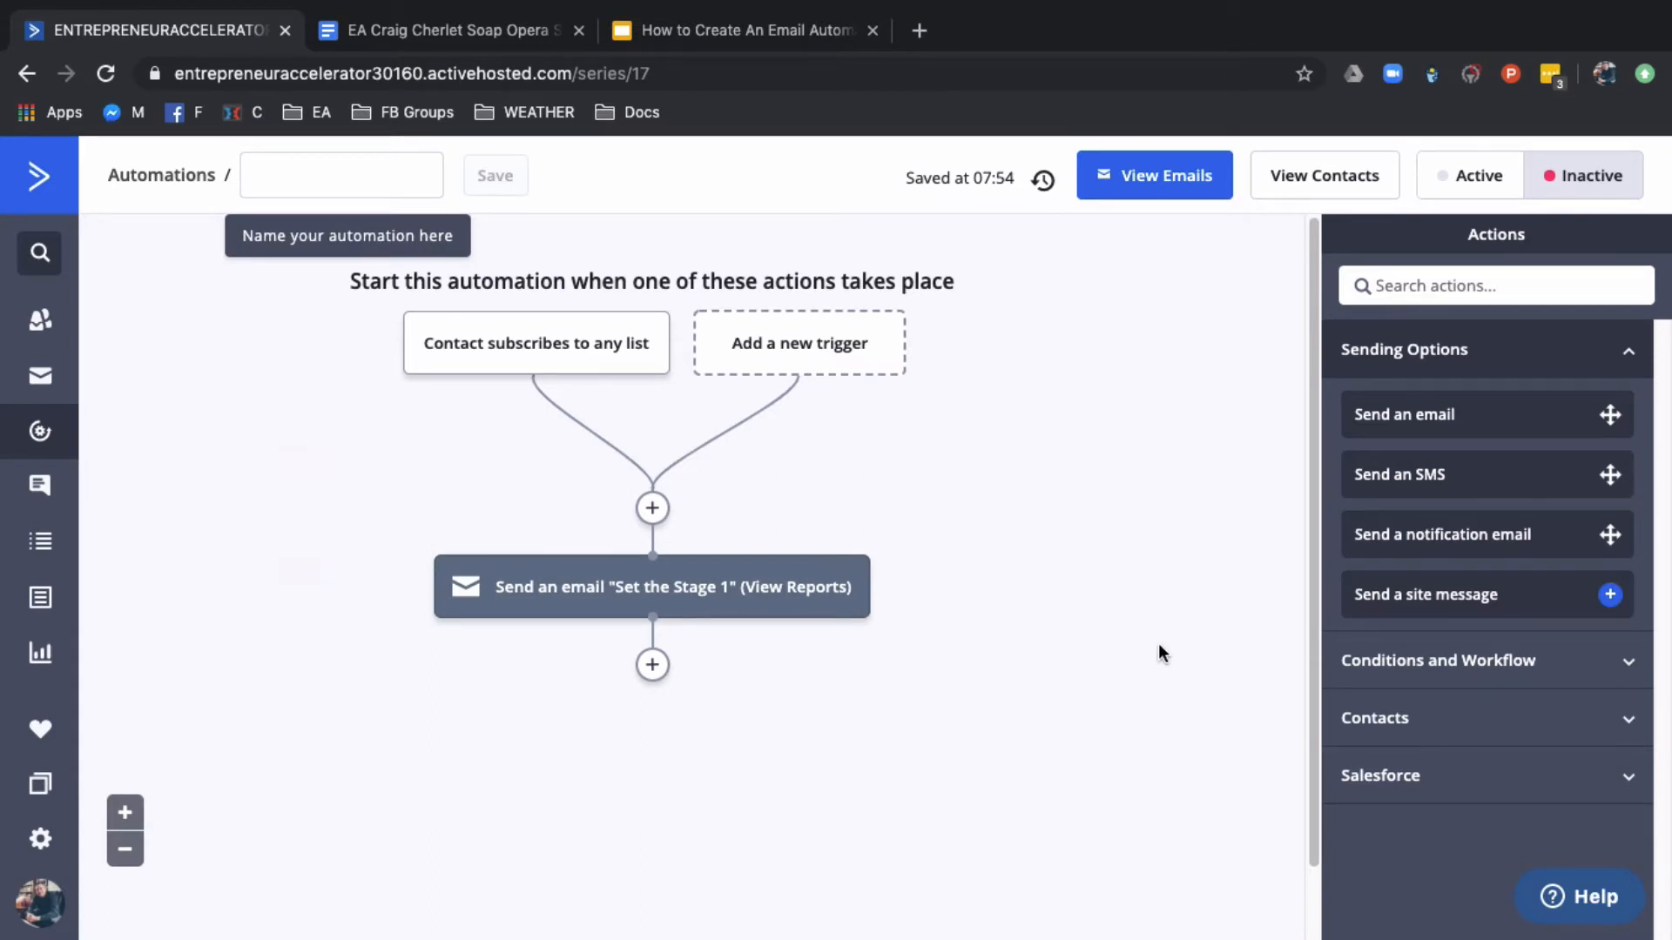
Add a wait action for a specified period of 1 day below the "Set the Stage 1" email
mouse_move(505, 367)
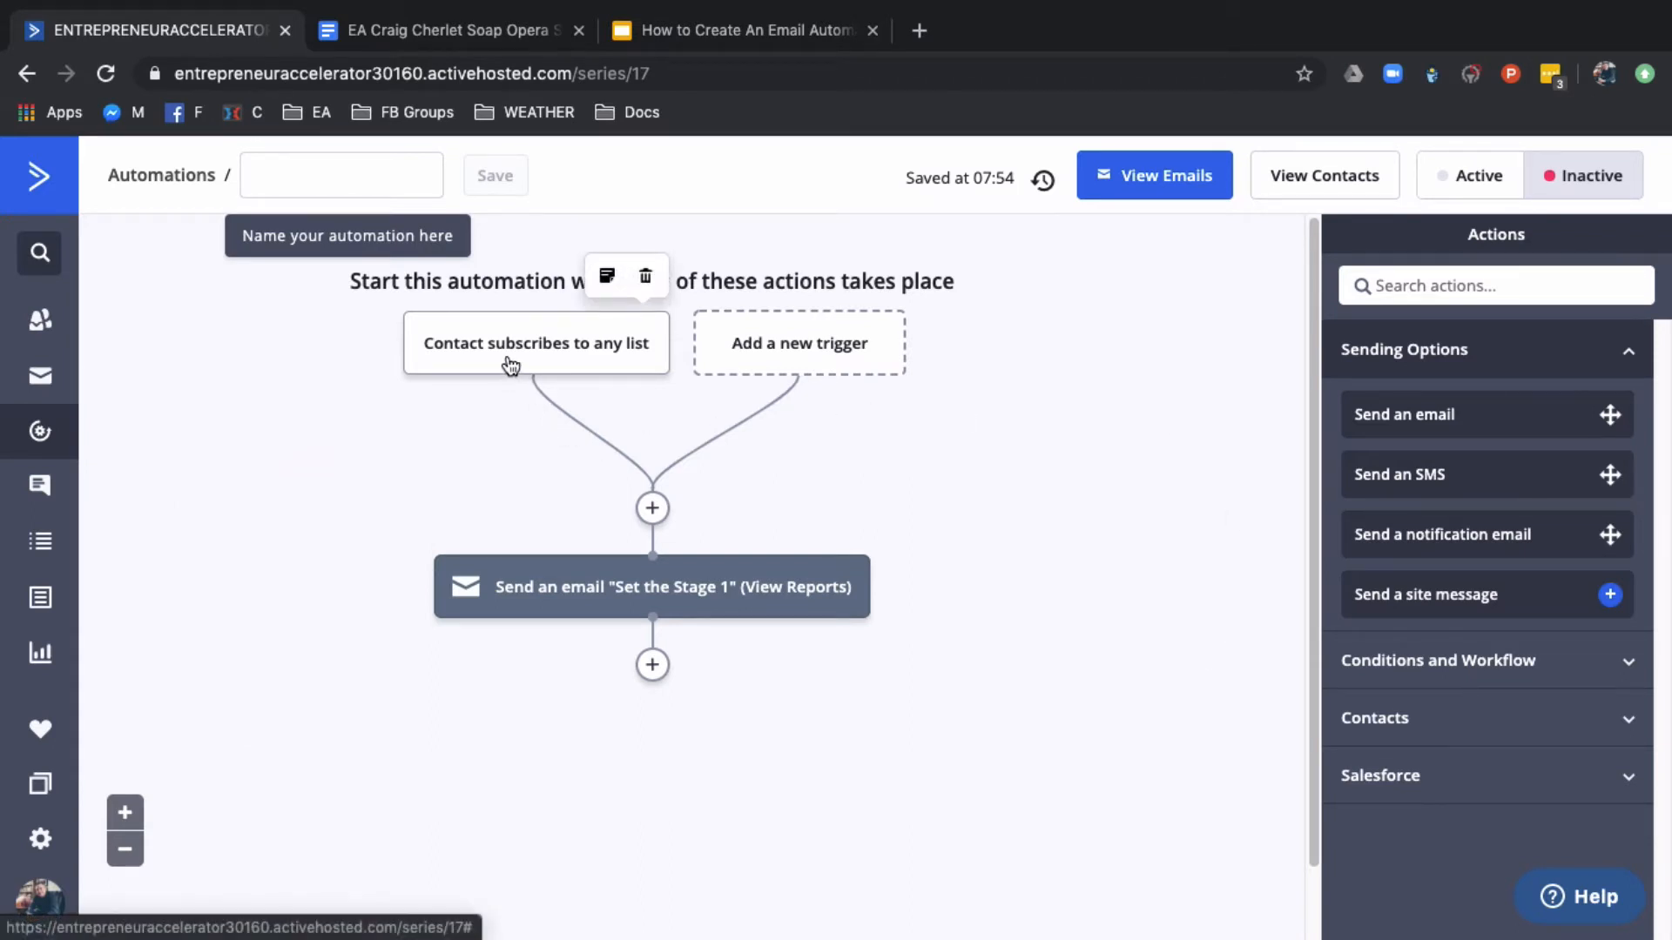
mouse_move(541, 592)
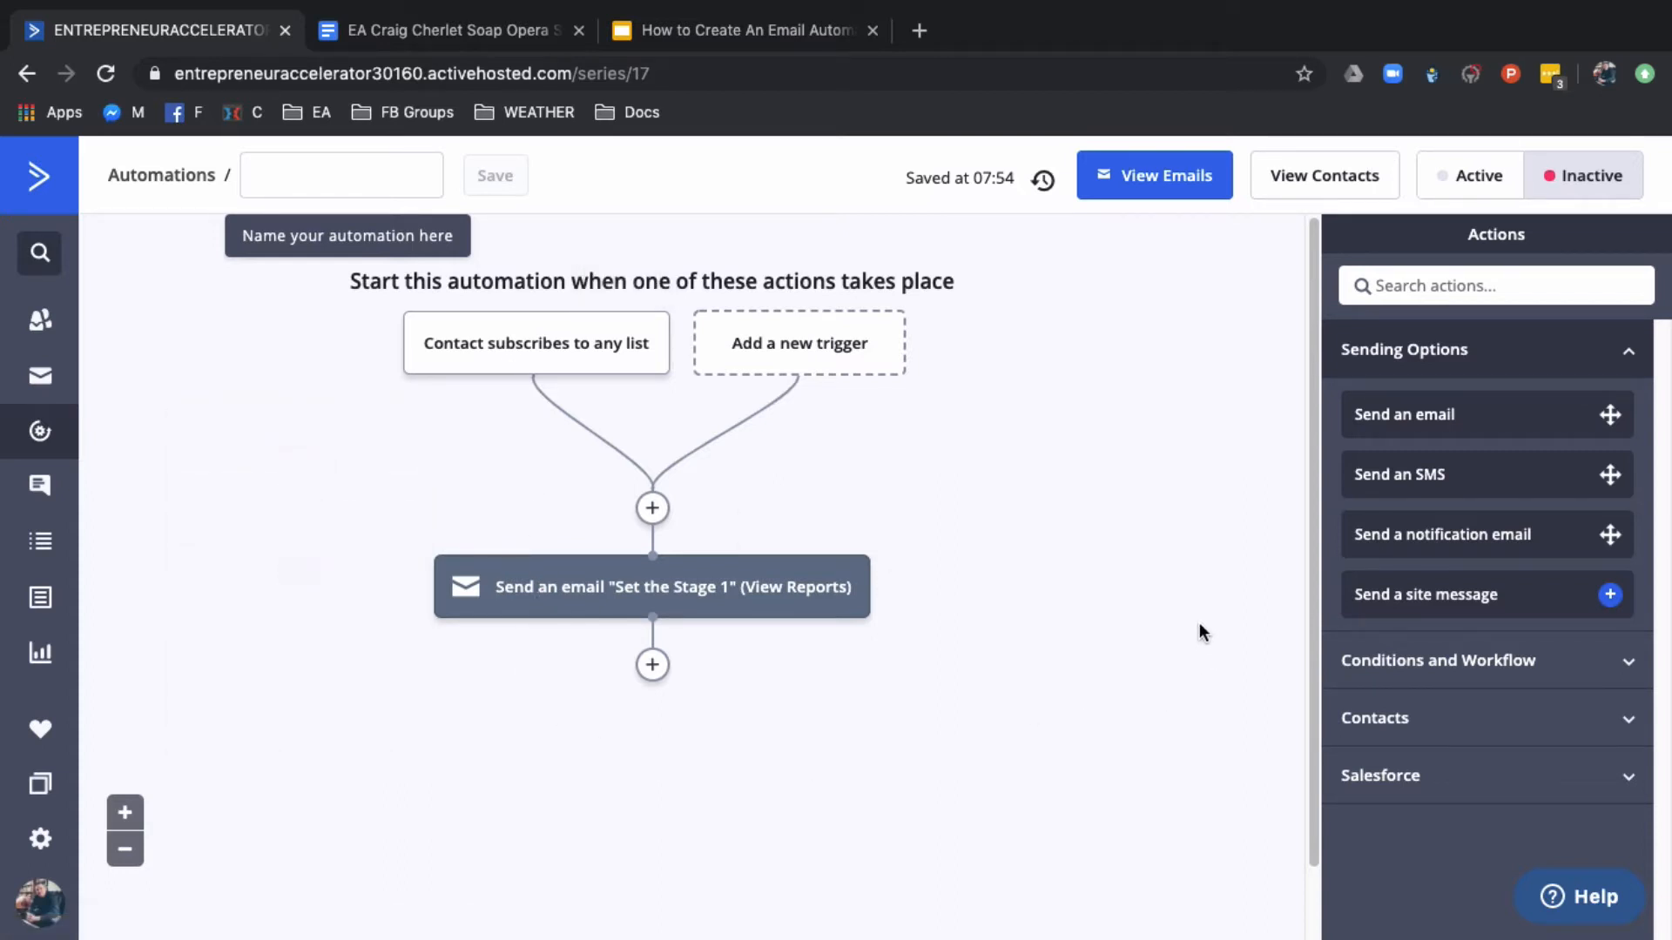
click(652, 664)
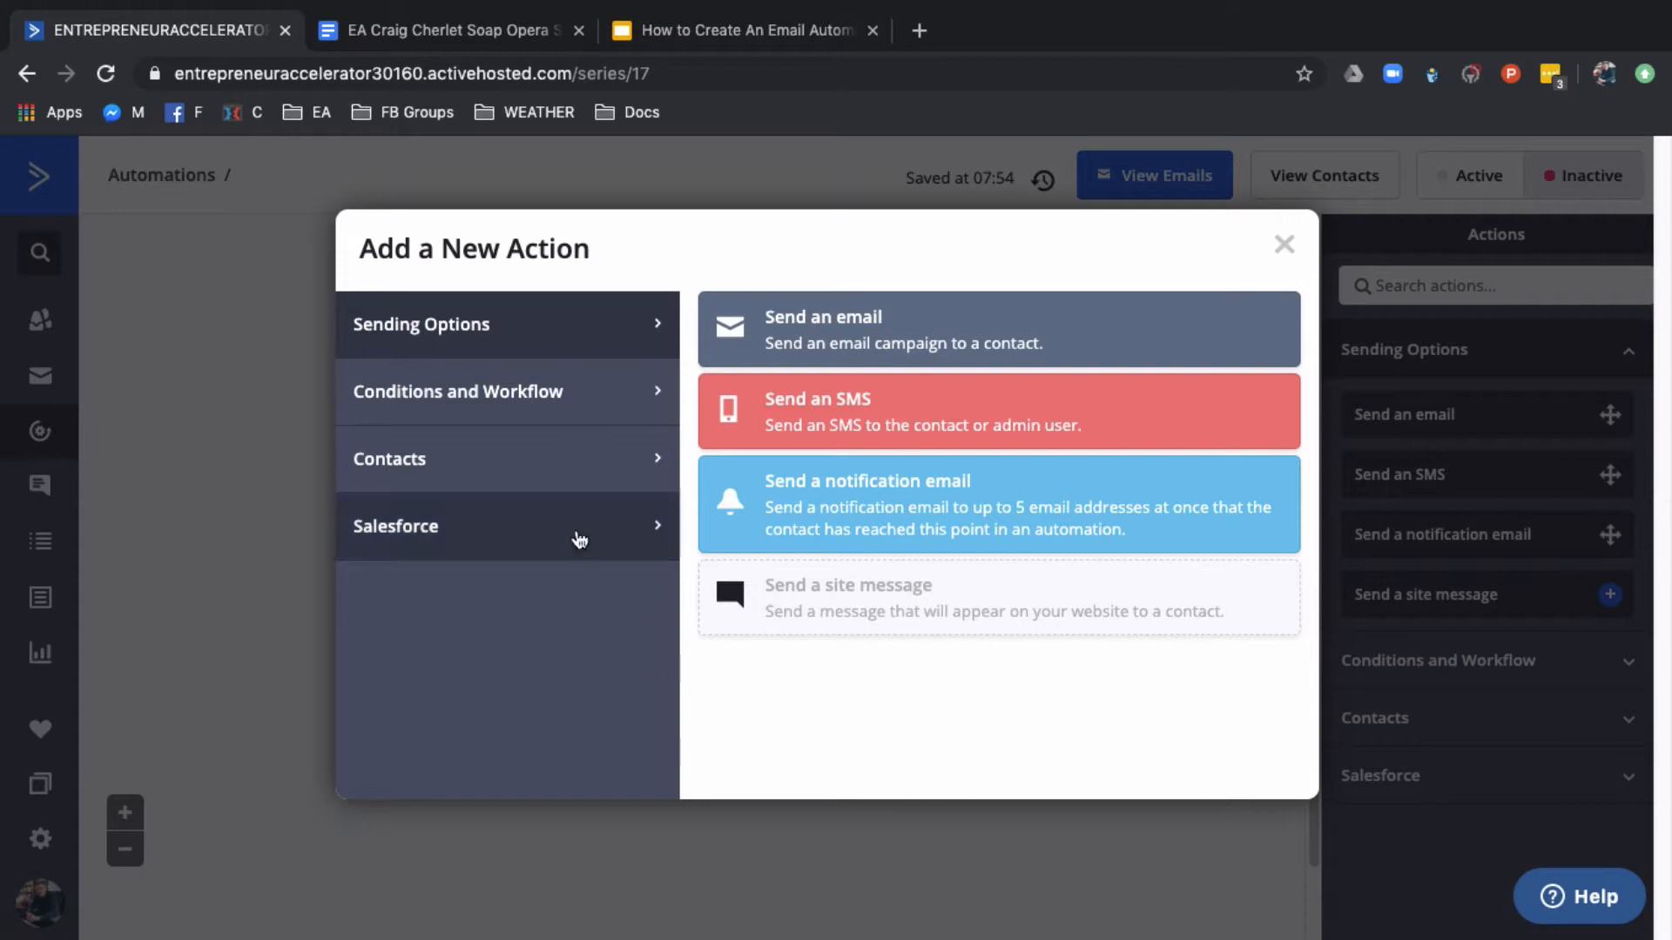
click(526, 398)
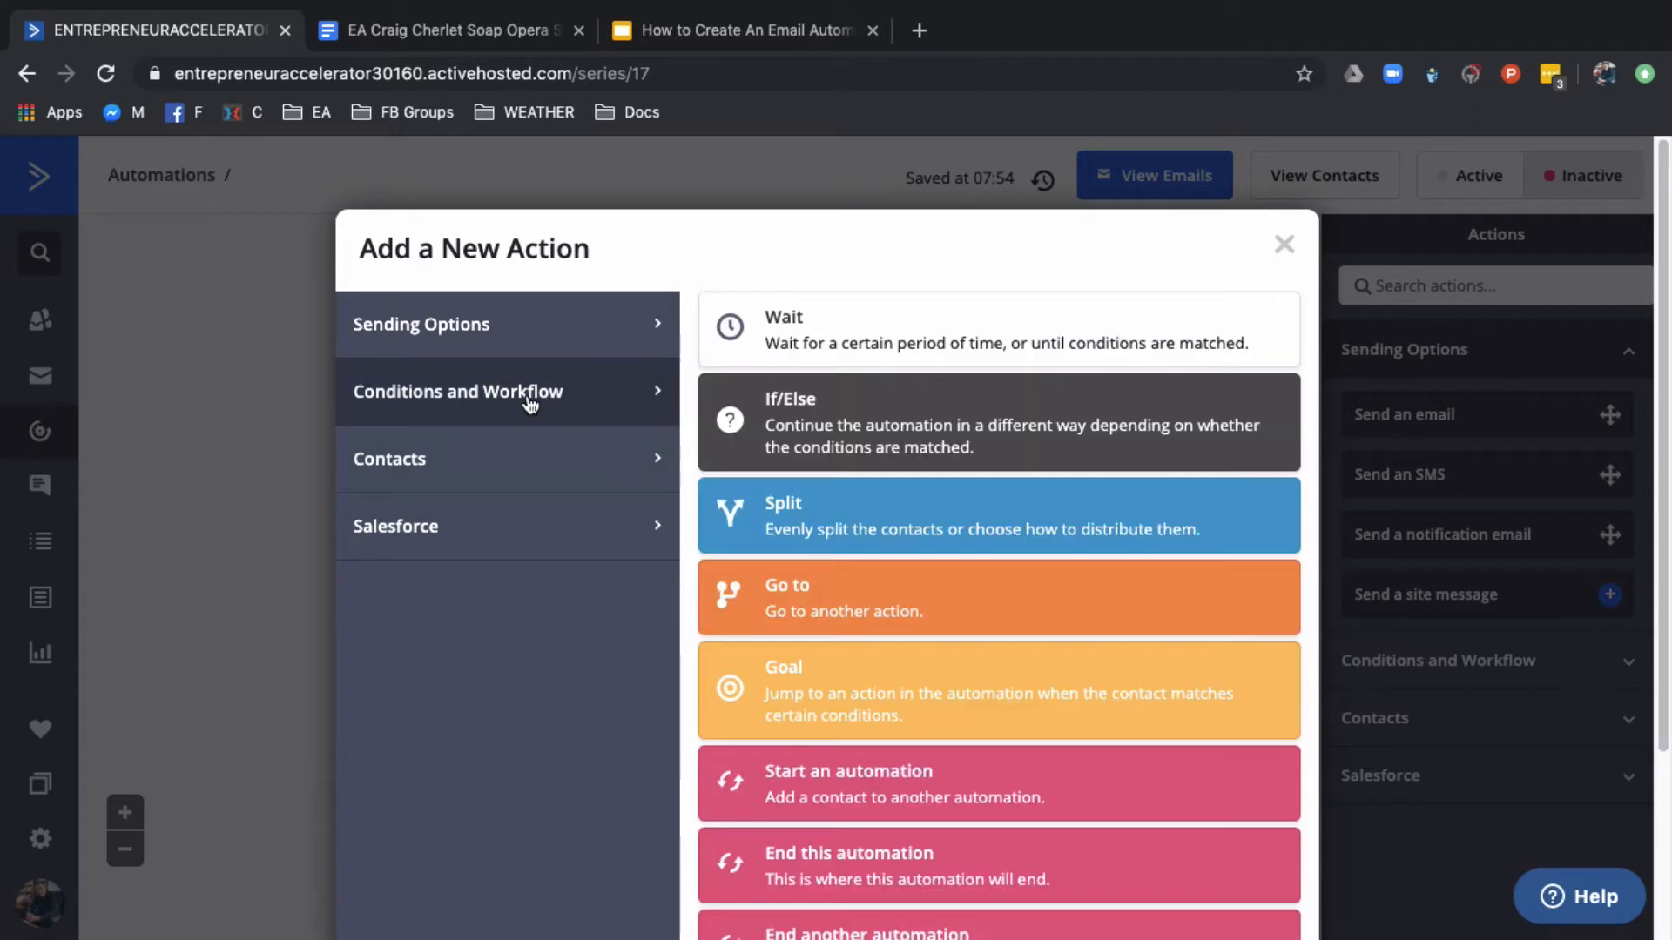
click(740, 338)
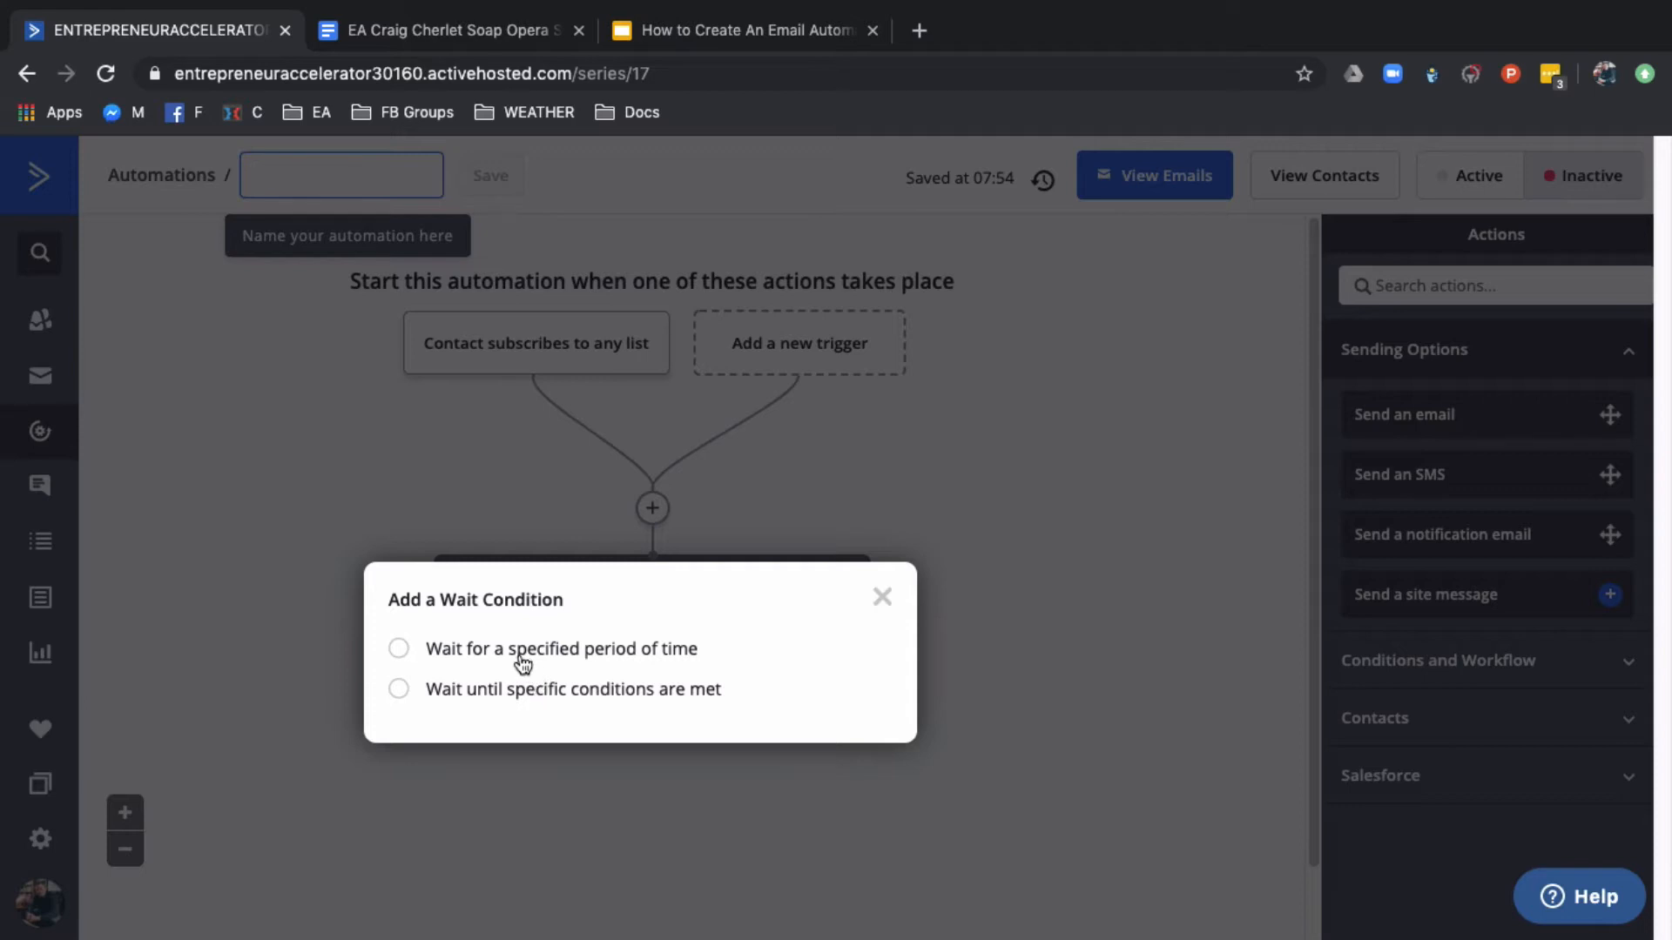
click(496, 659)
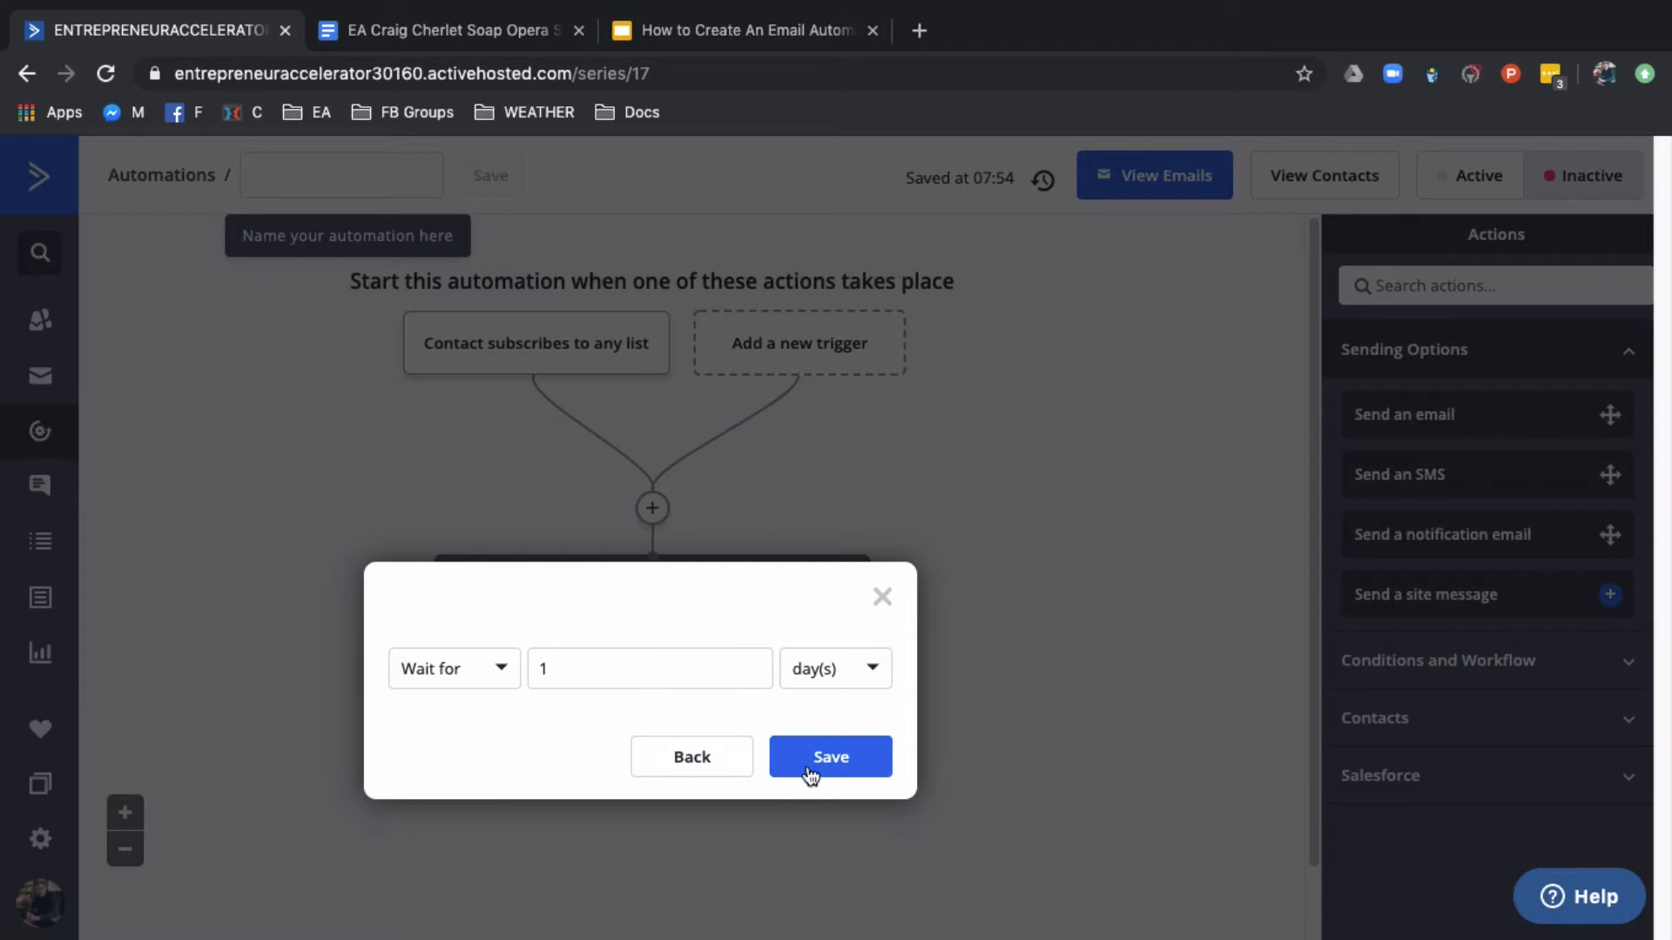
click(846, 766)
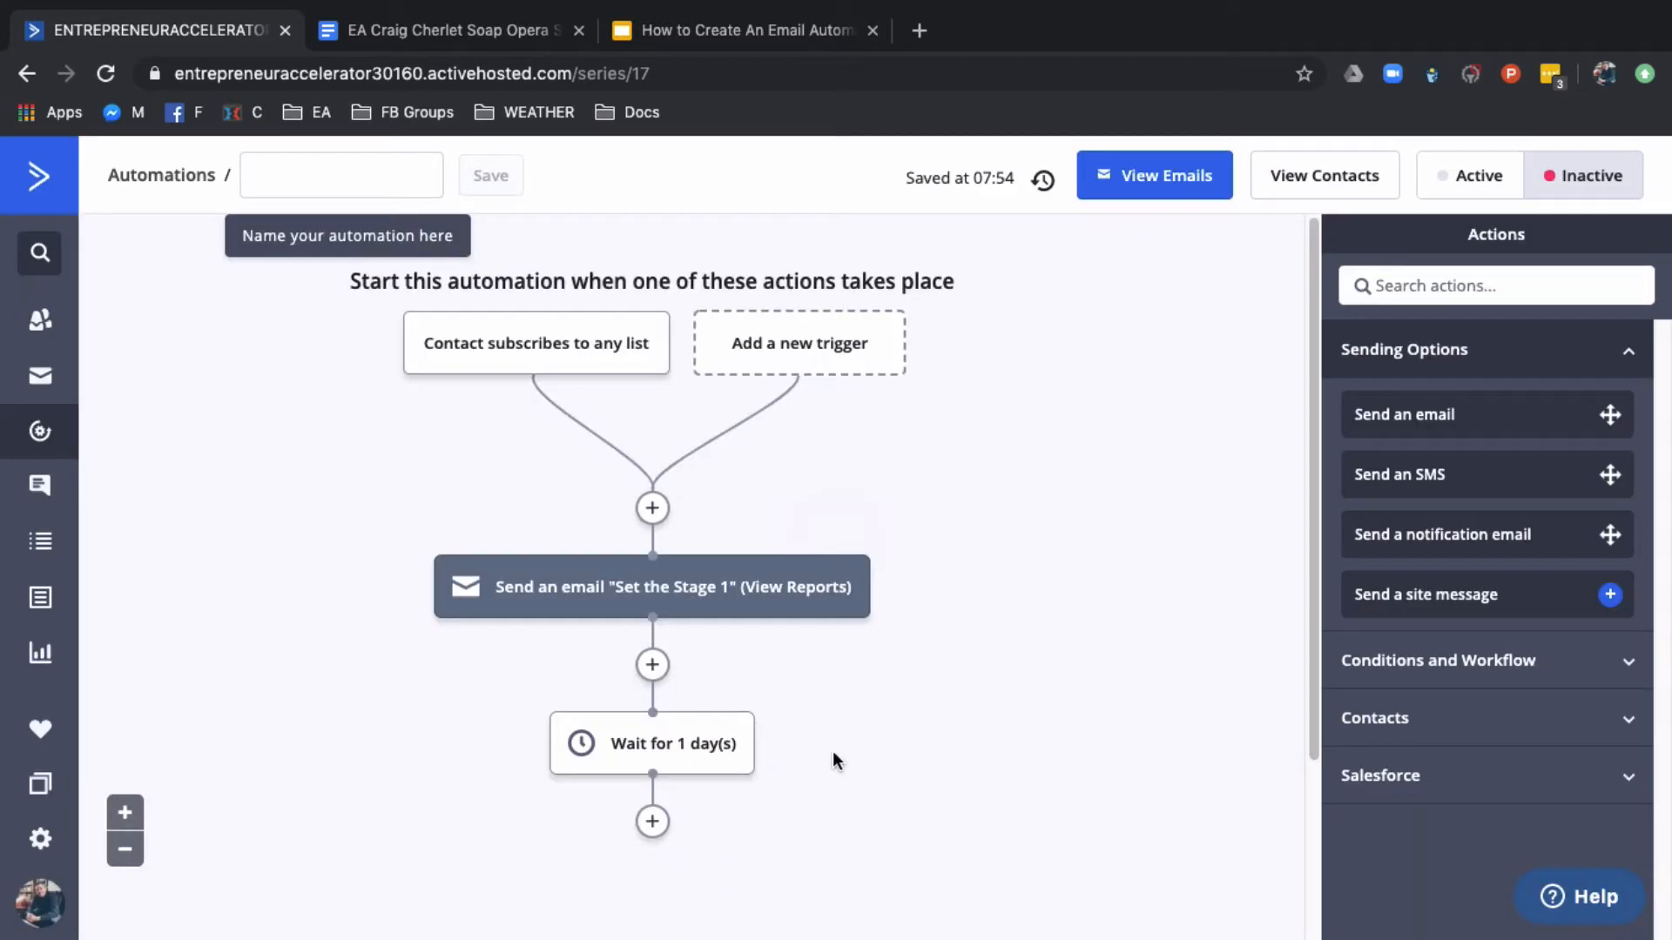
mouse_move(611, 754)
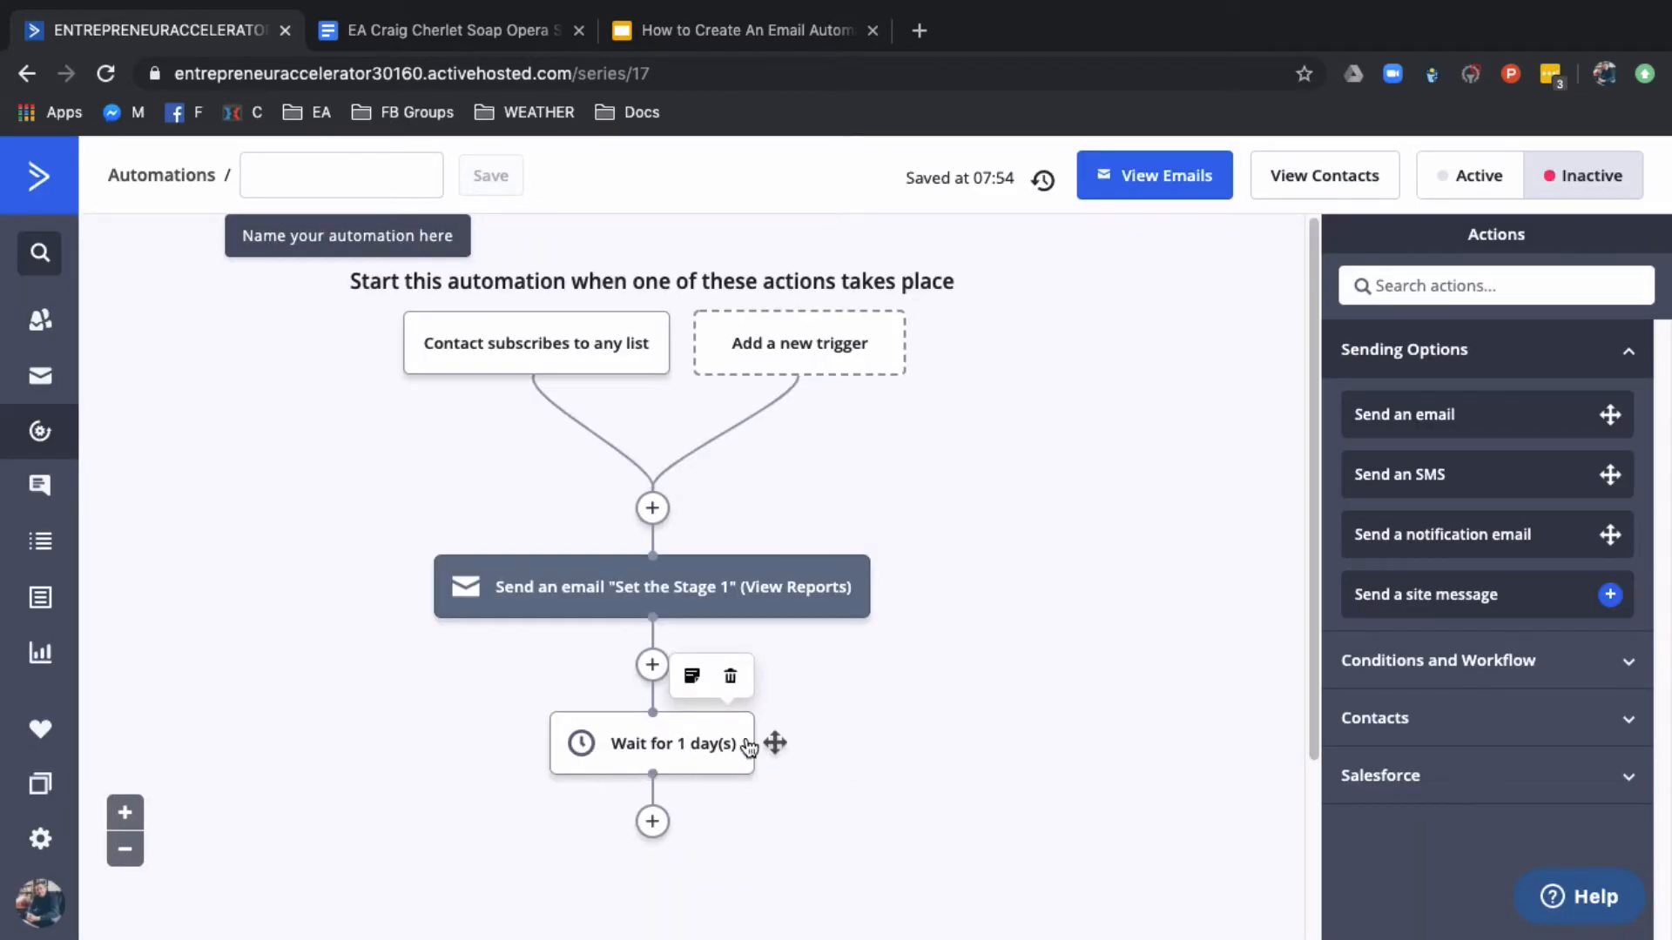
Add a send-email action after the 1-day wait and start creating a new email for it
scroll(854, 712, down, 3)
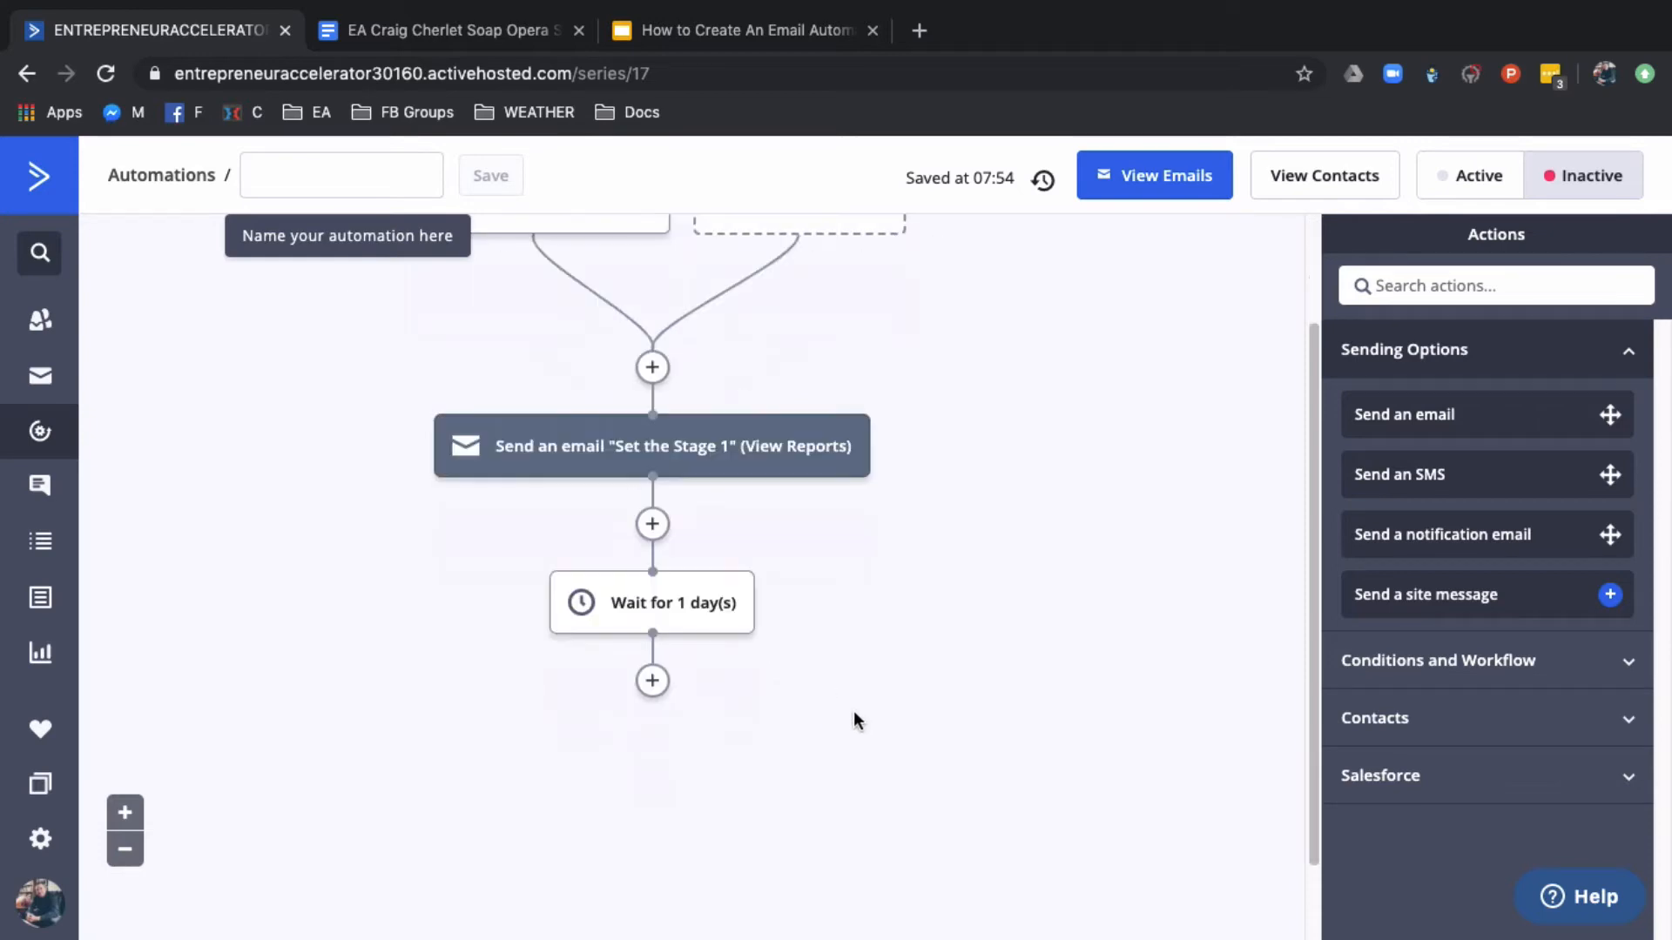
click(650, 684)
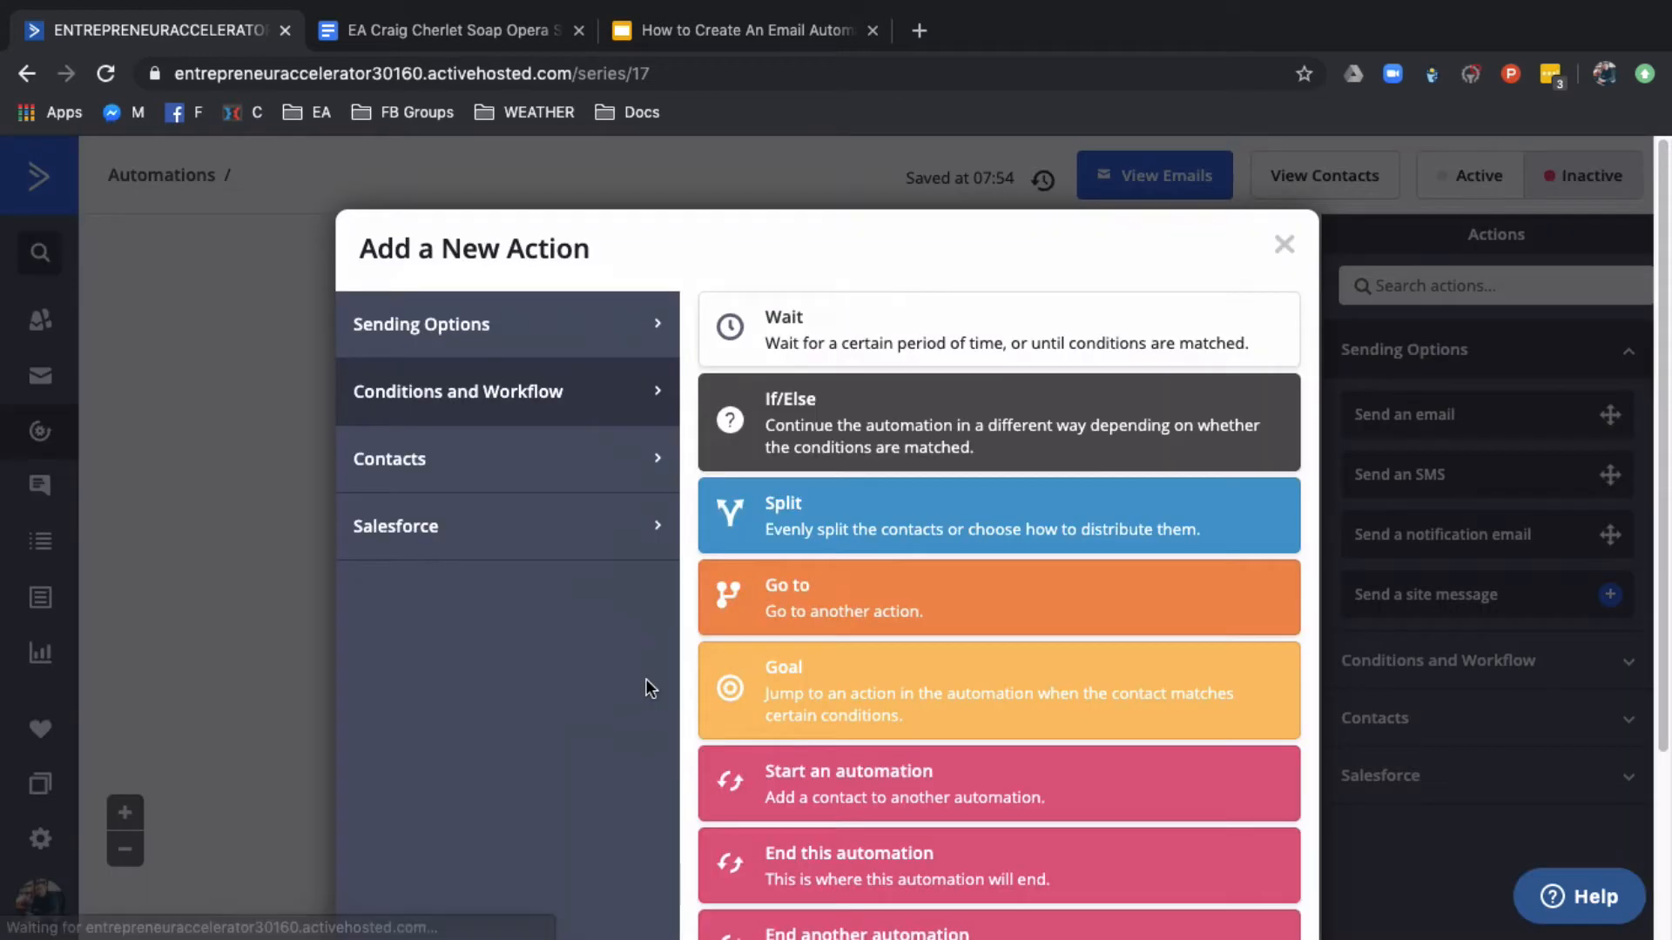
click(552, 328)
click(854, 340)
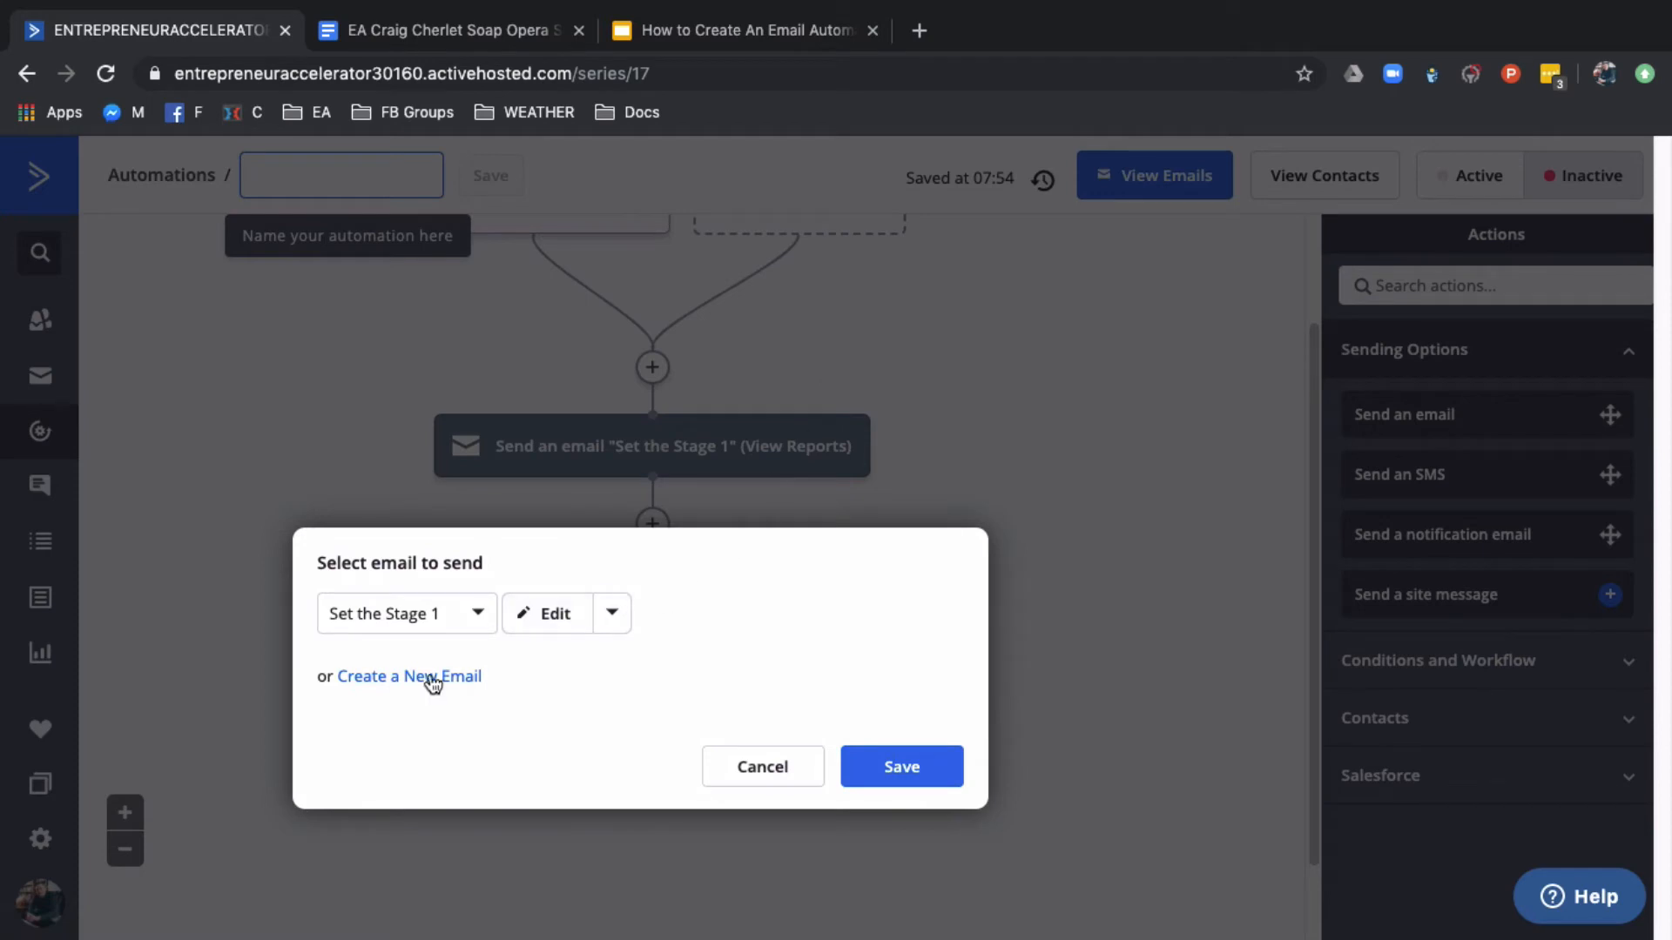
click(484, 610)
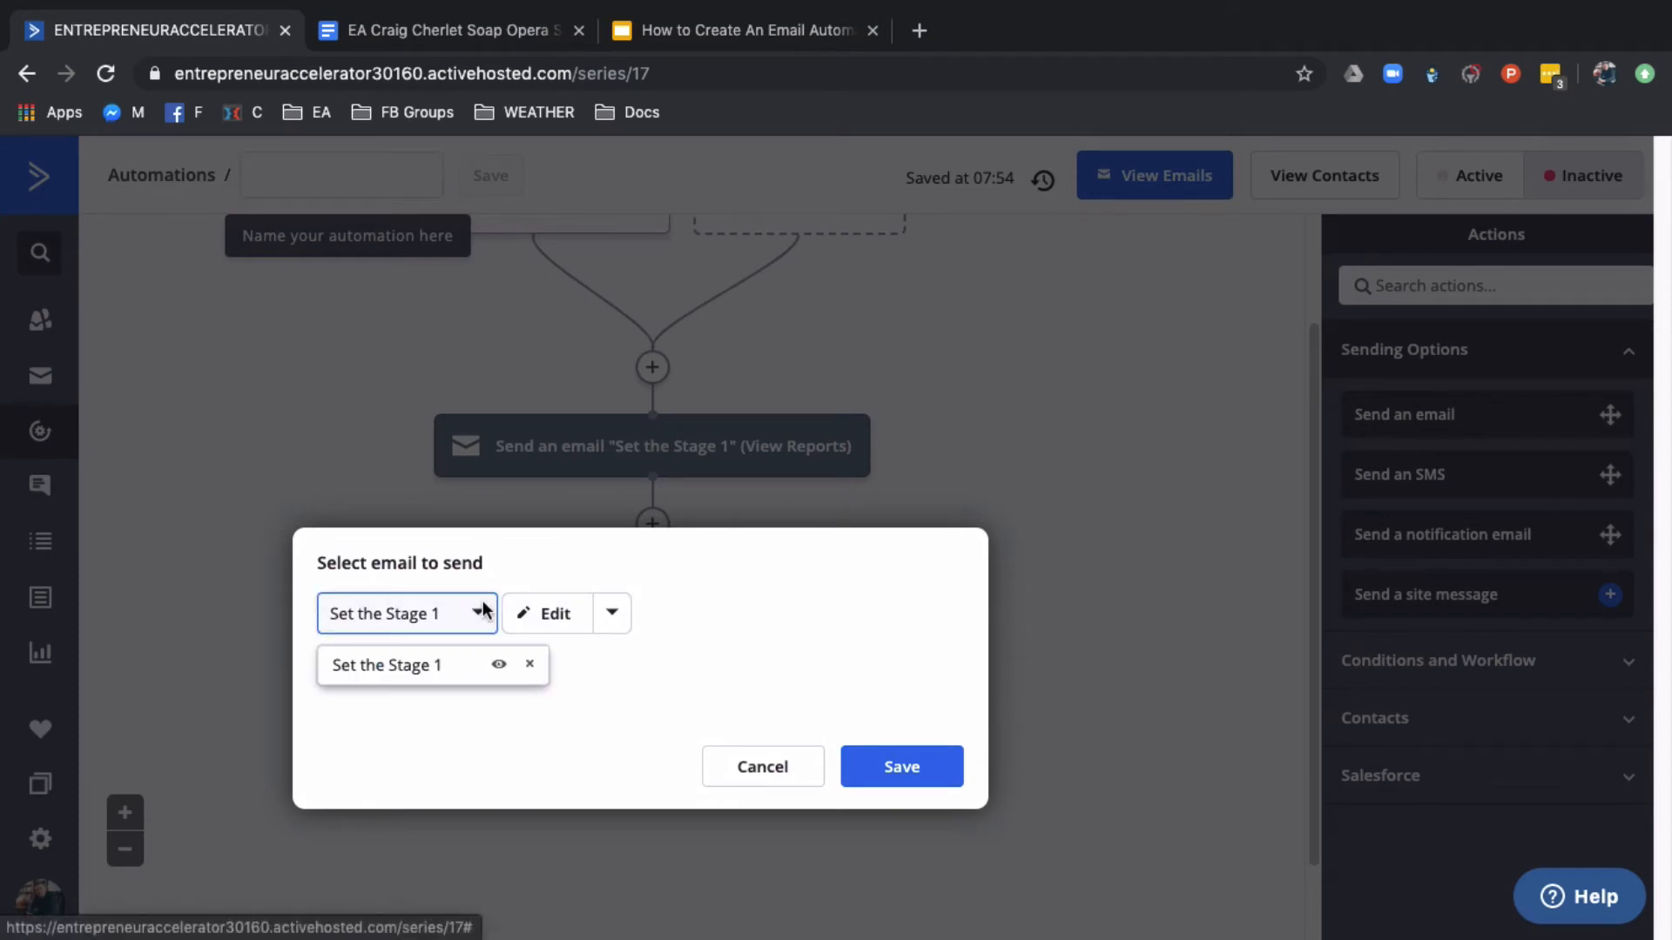
click(481, 611)
click(441, 675)
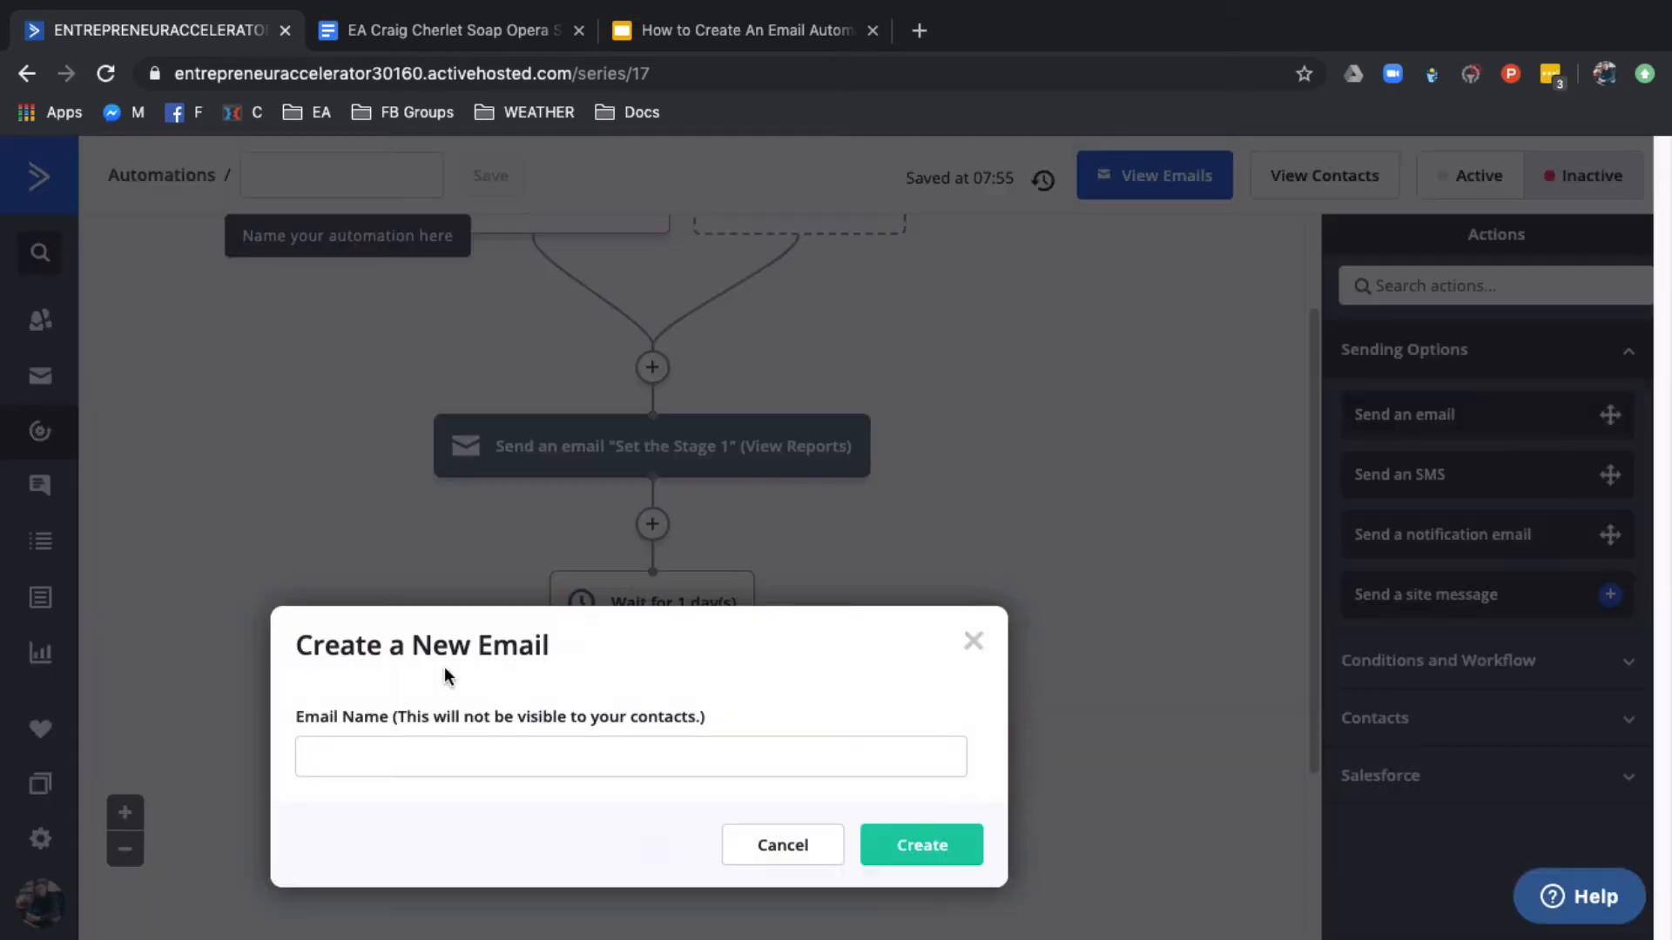
Check the day 2 theme on the Soap Opera Sequence slide in Google Slides, and create the new email as "Day 2 High Drama"
click(383, 757)
click(709, 40)
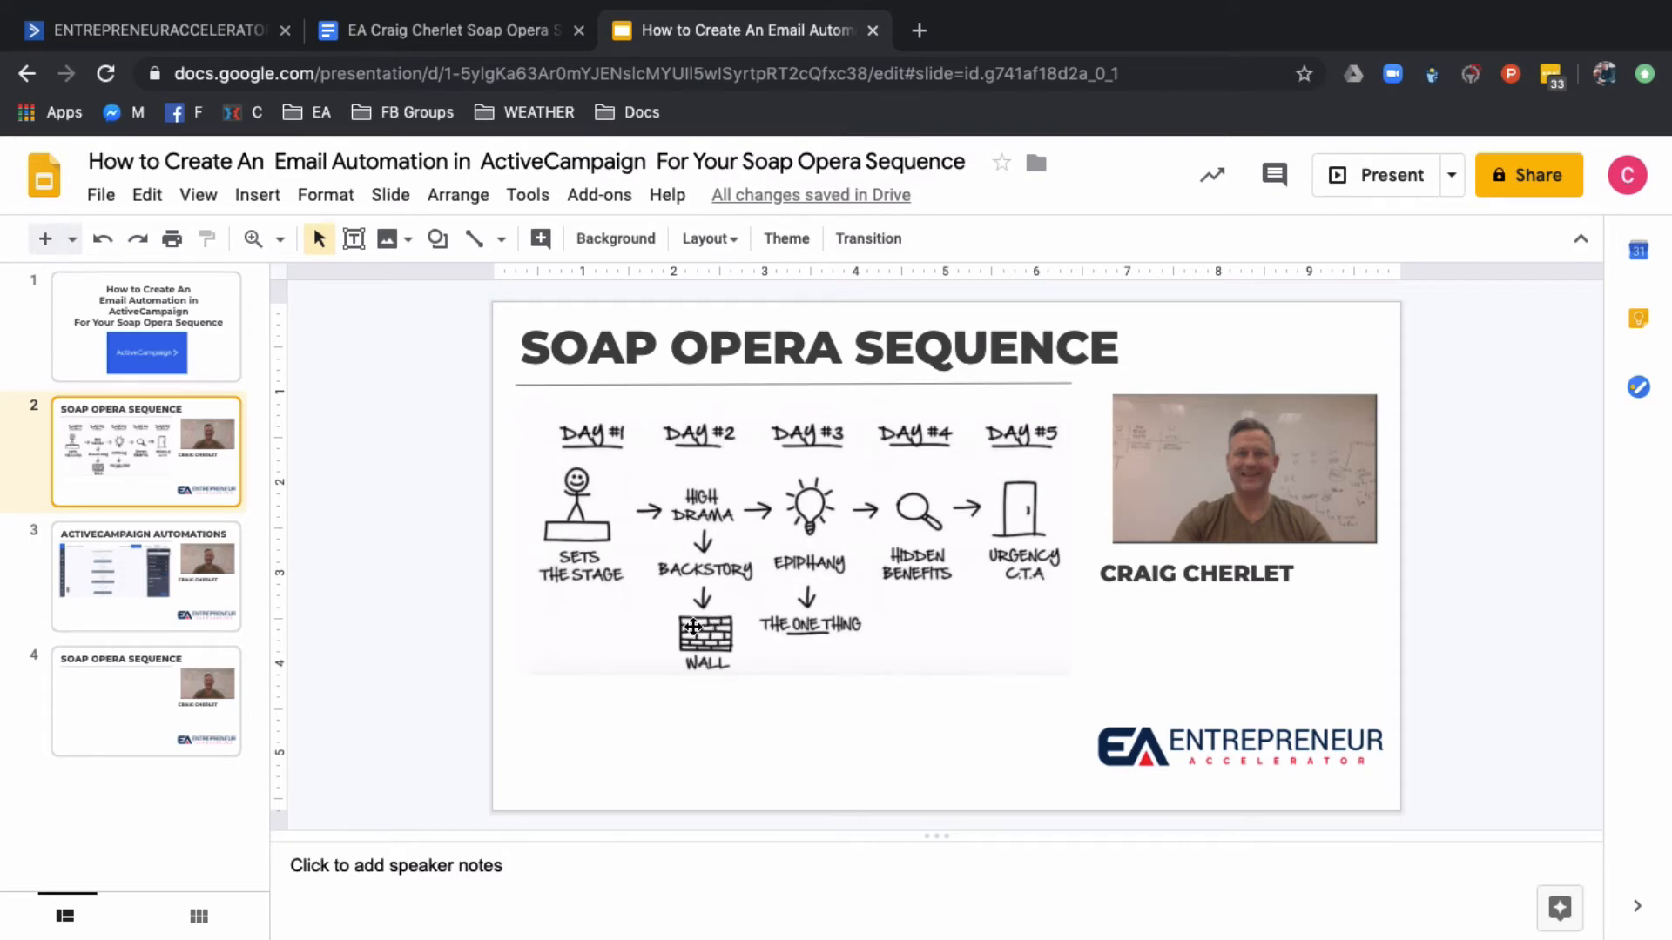
click(171, 35)
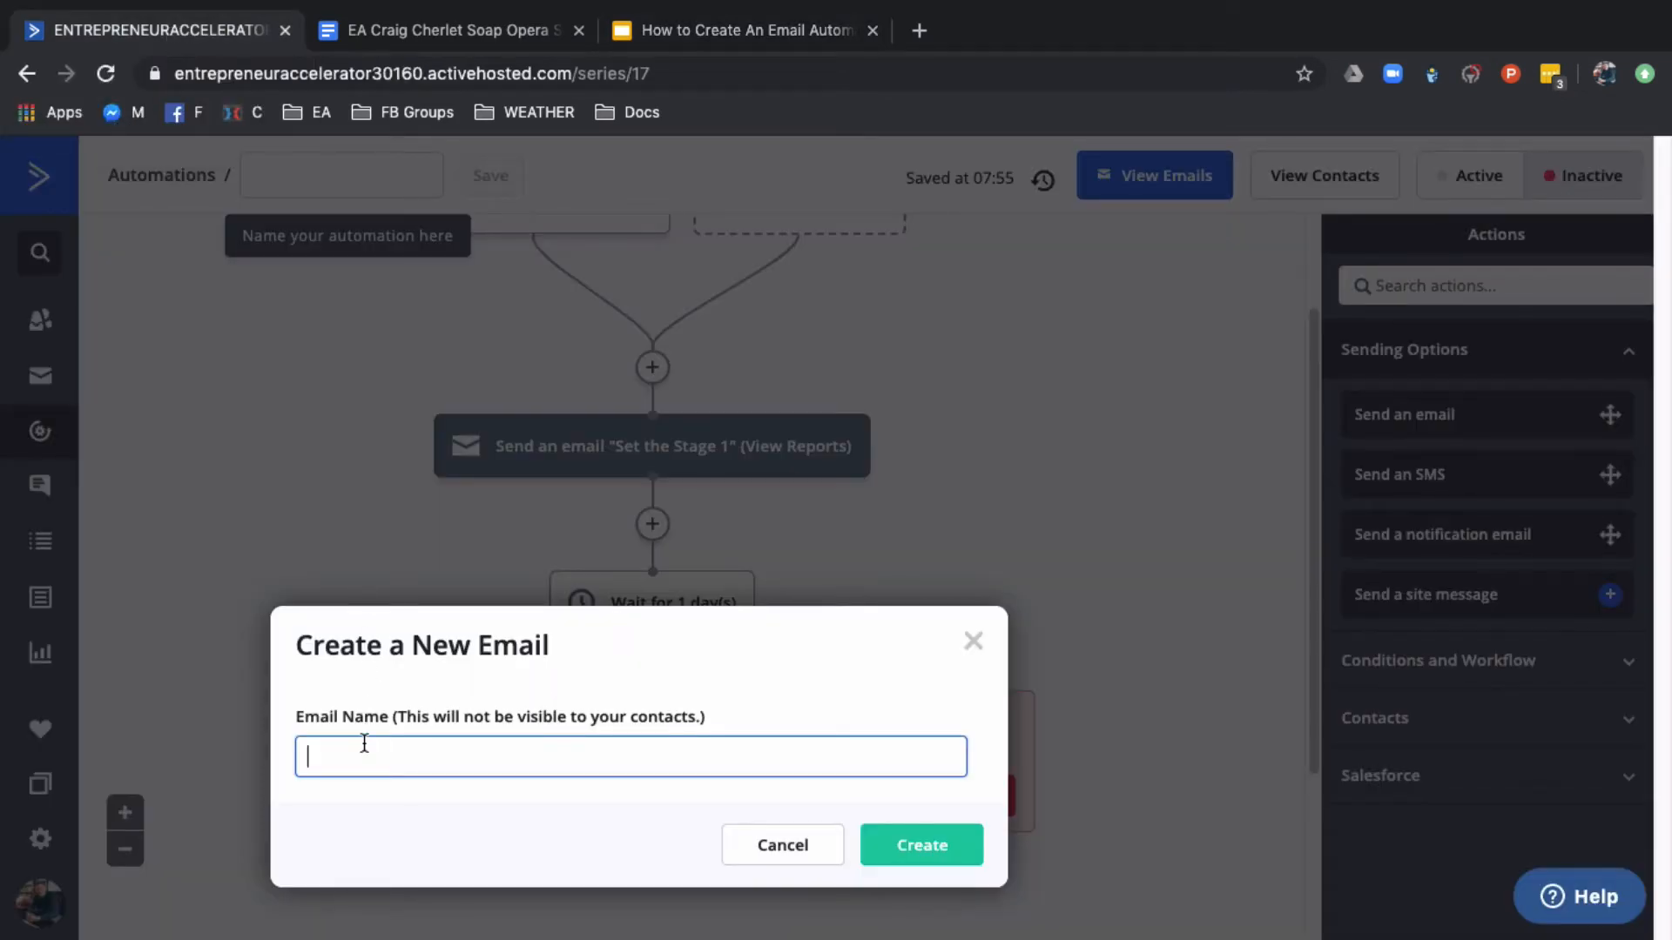
text(Da)
text(igh Drama)
click(877, 856)
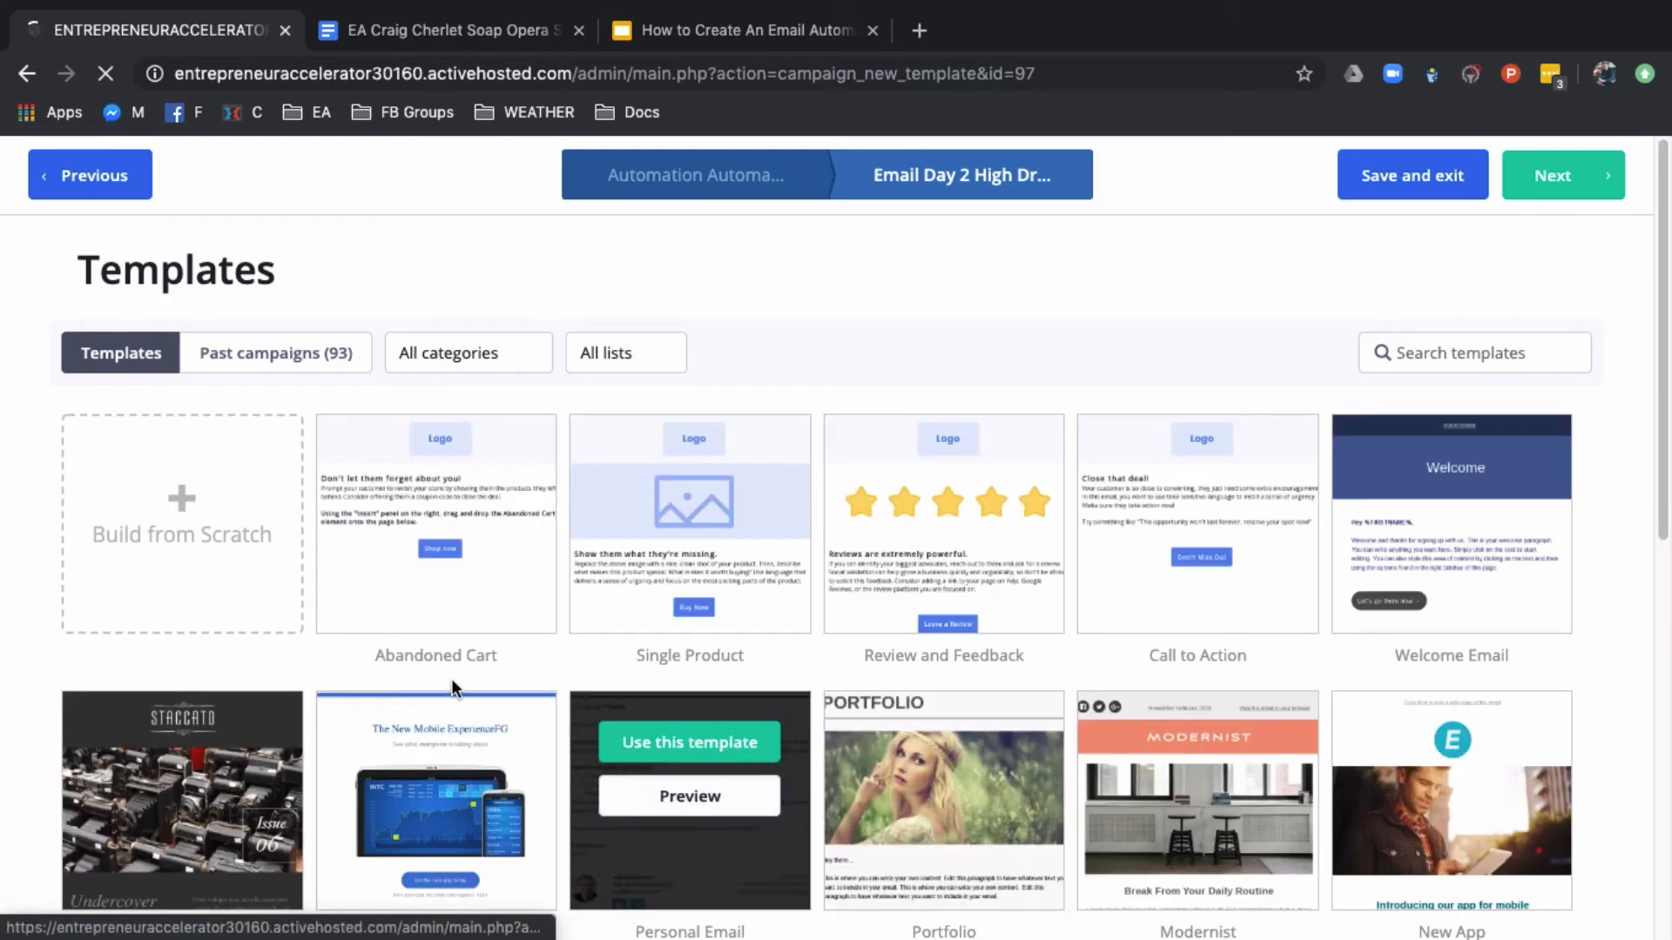
Use the past campaign "Set the Stage 1" as the template, set the subject to "Email 2", and continue to the designer
click(324, 355)
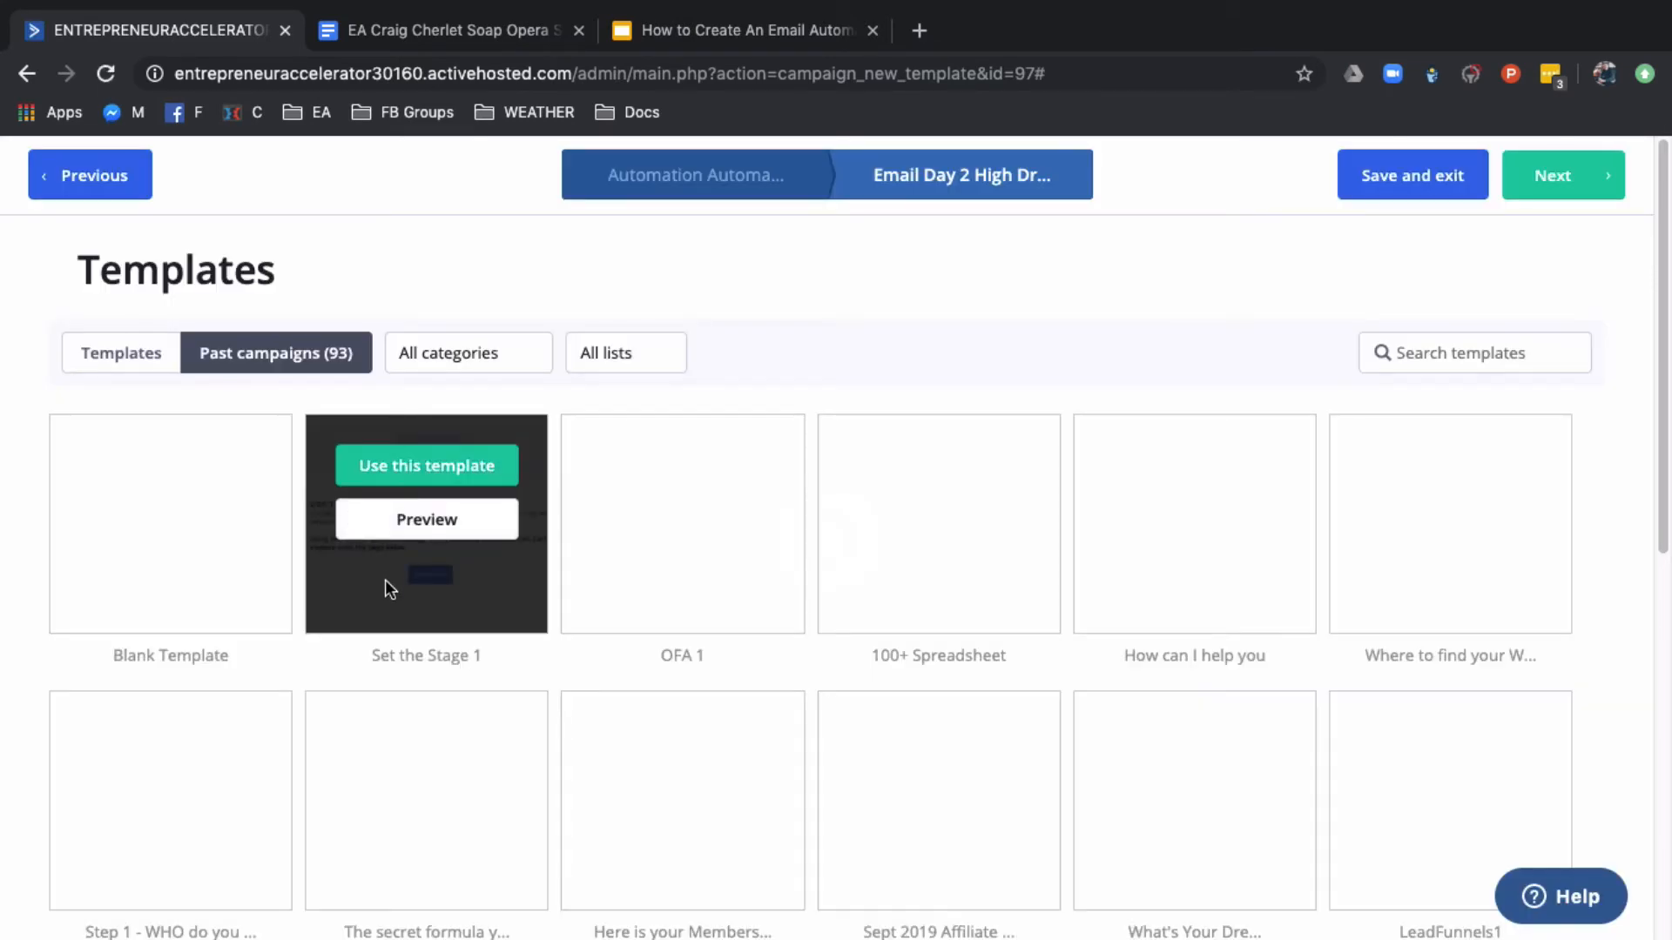
mouse_move(449, 516)
click(440, 482)
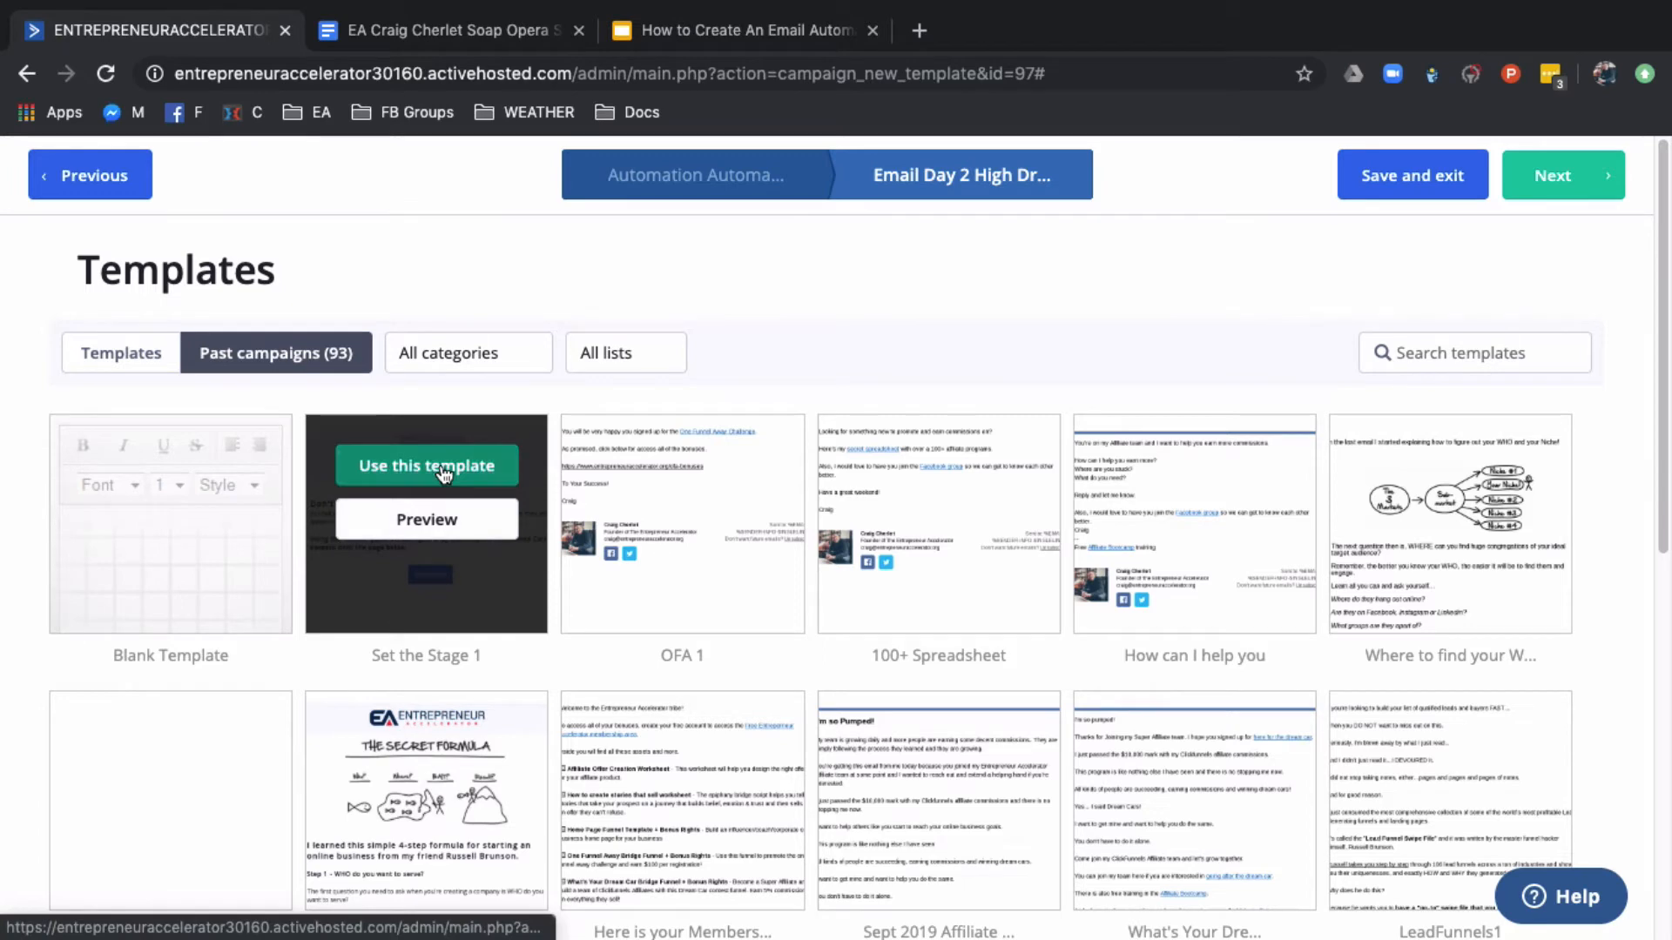
click(597, 380)
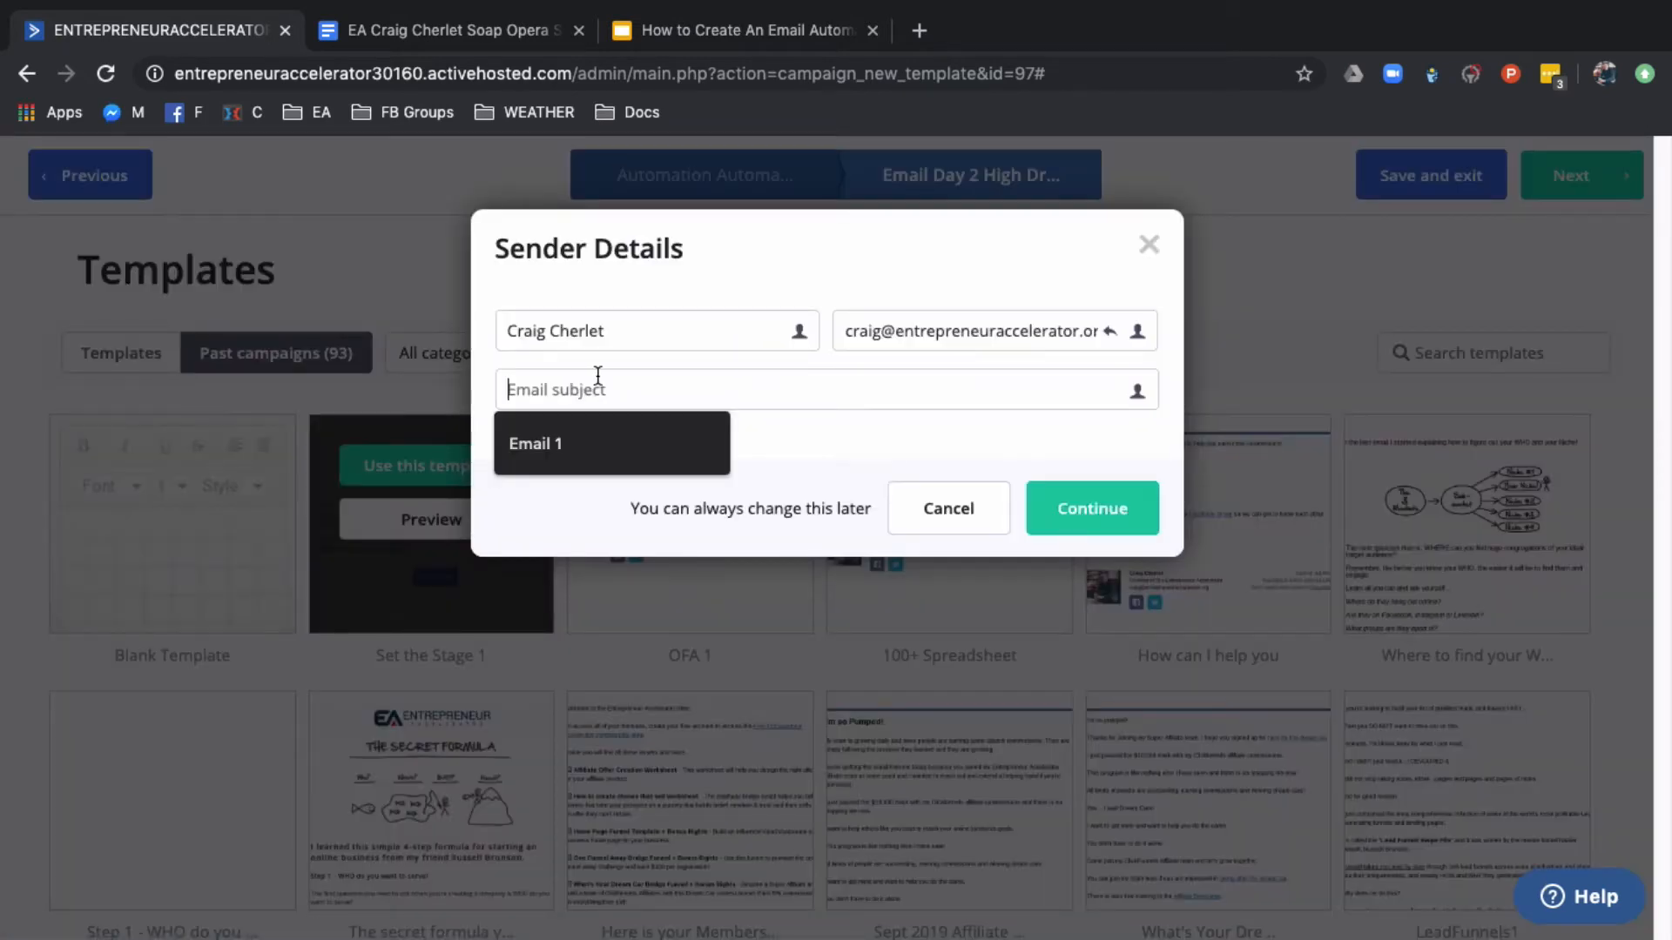
text(Email 2)
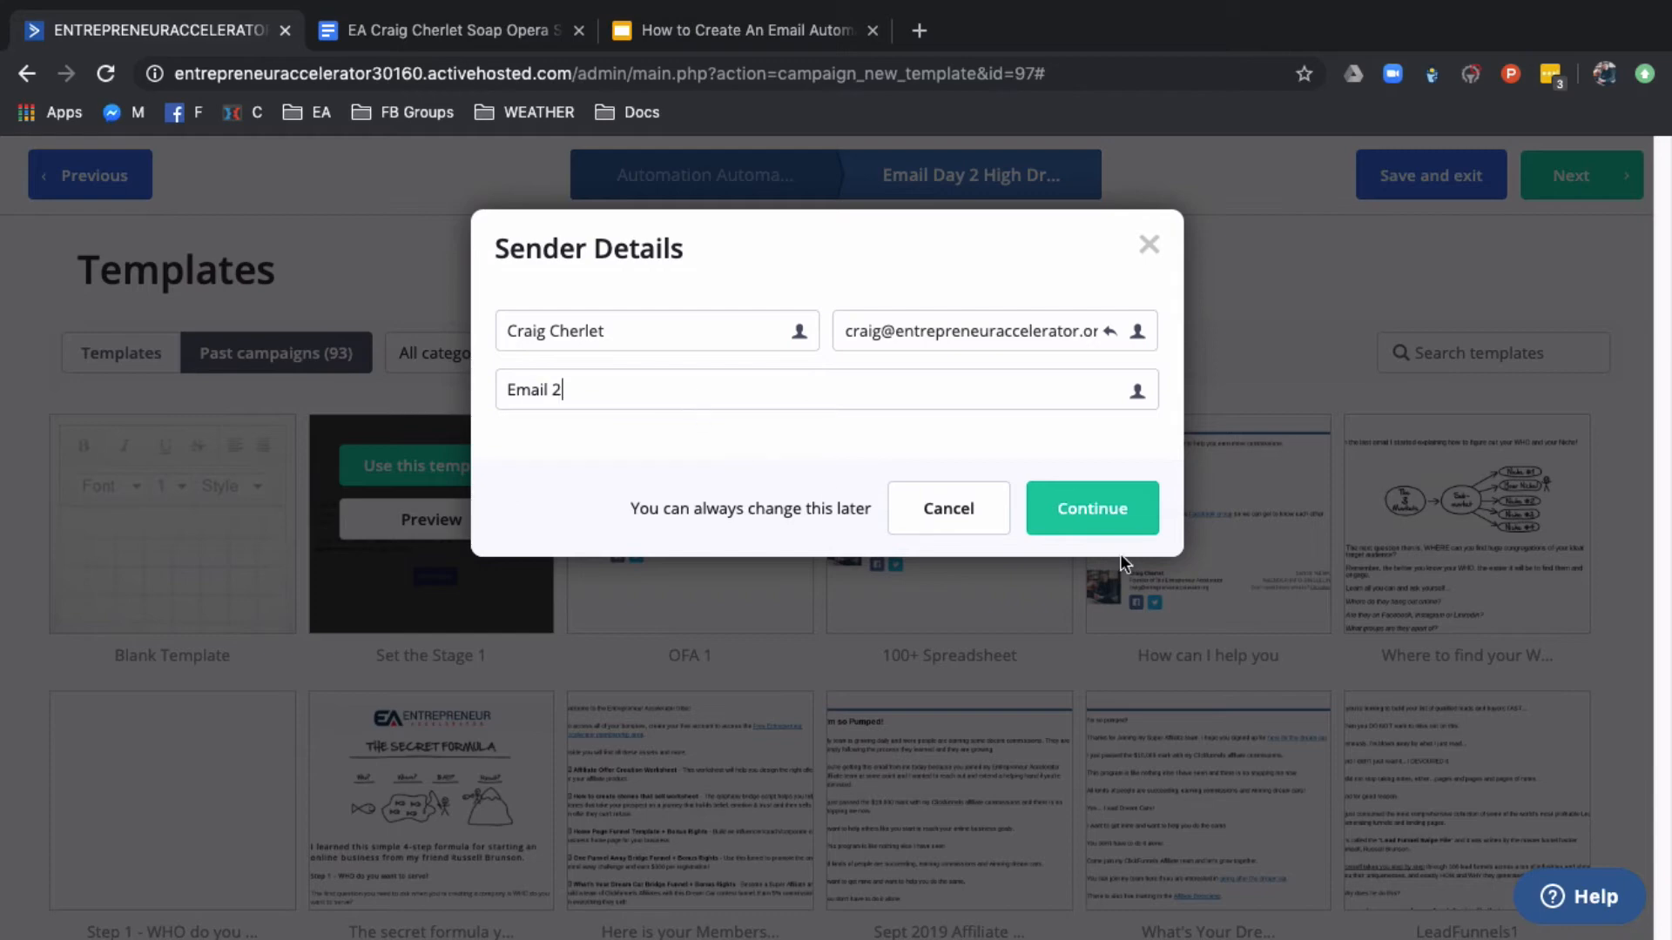
click(1107, 507)
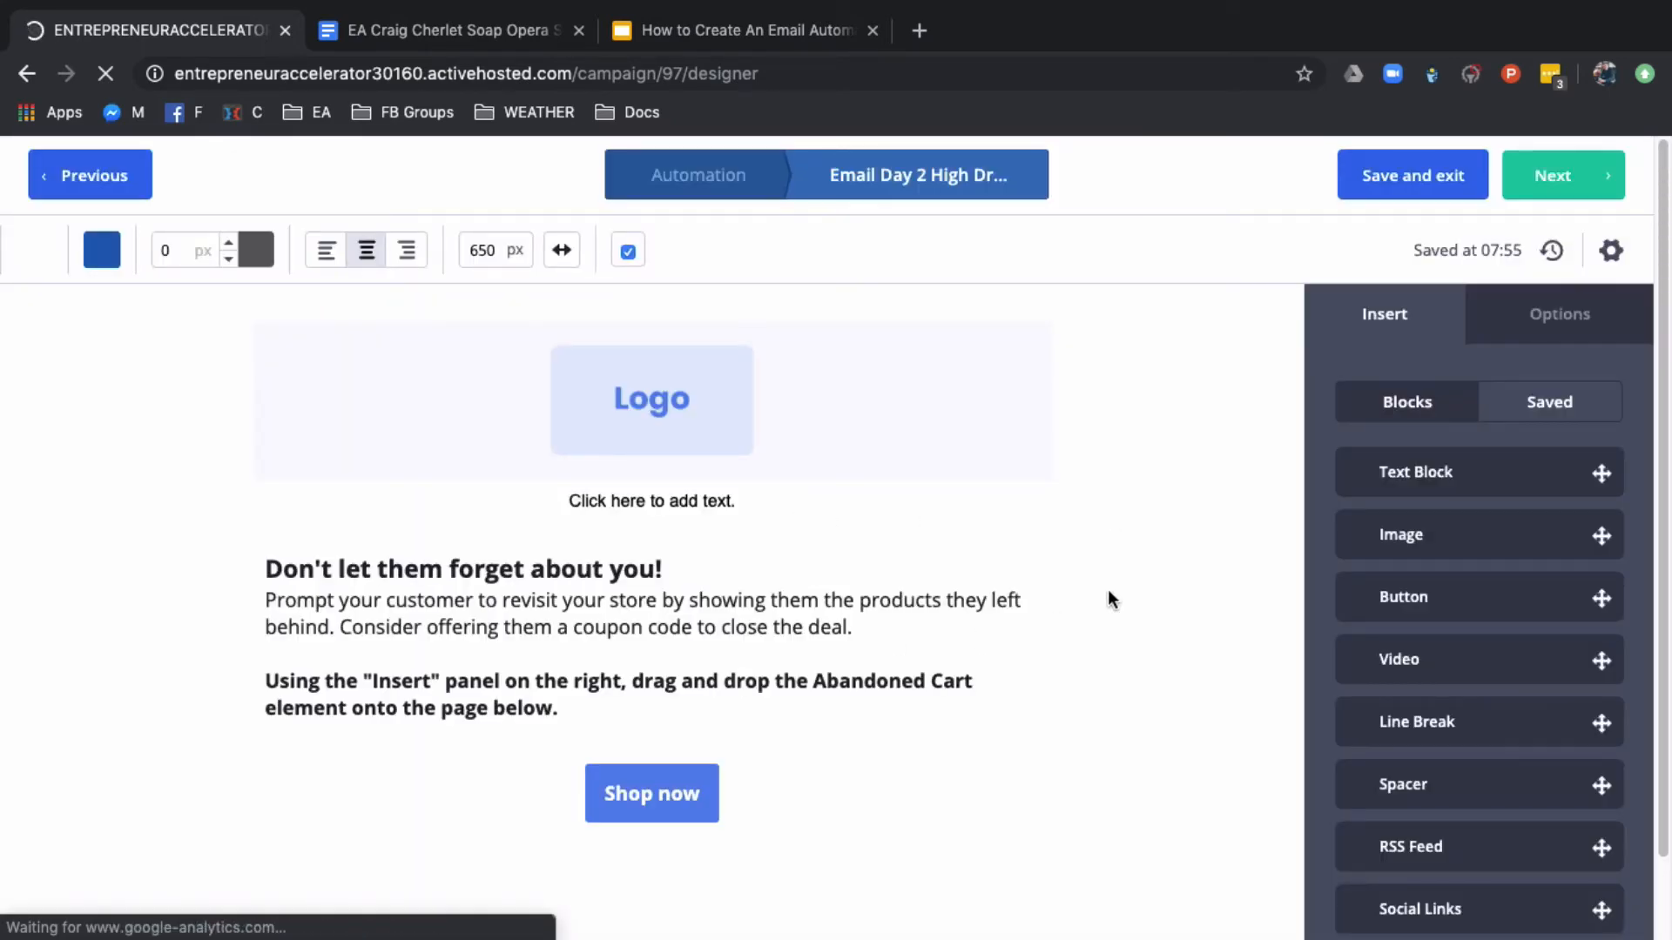
Finish the email with the reused design and save "Day 2 High Drama" as the email to send
click(1565, 178)
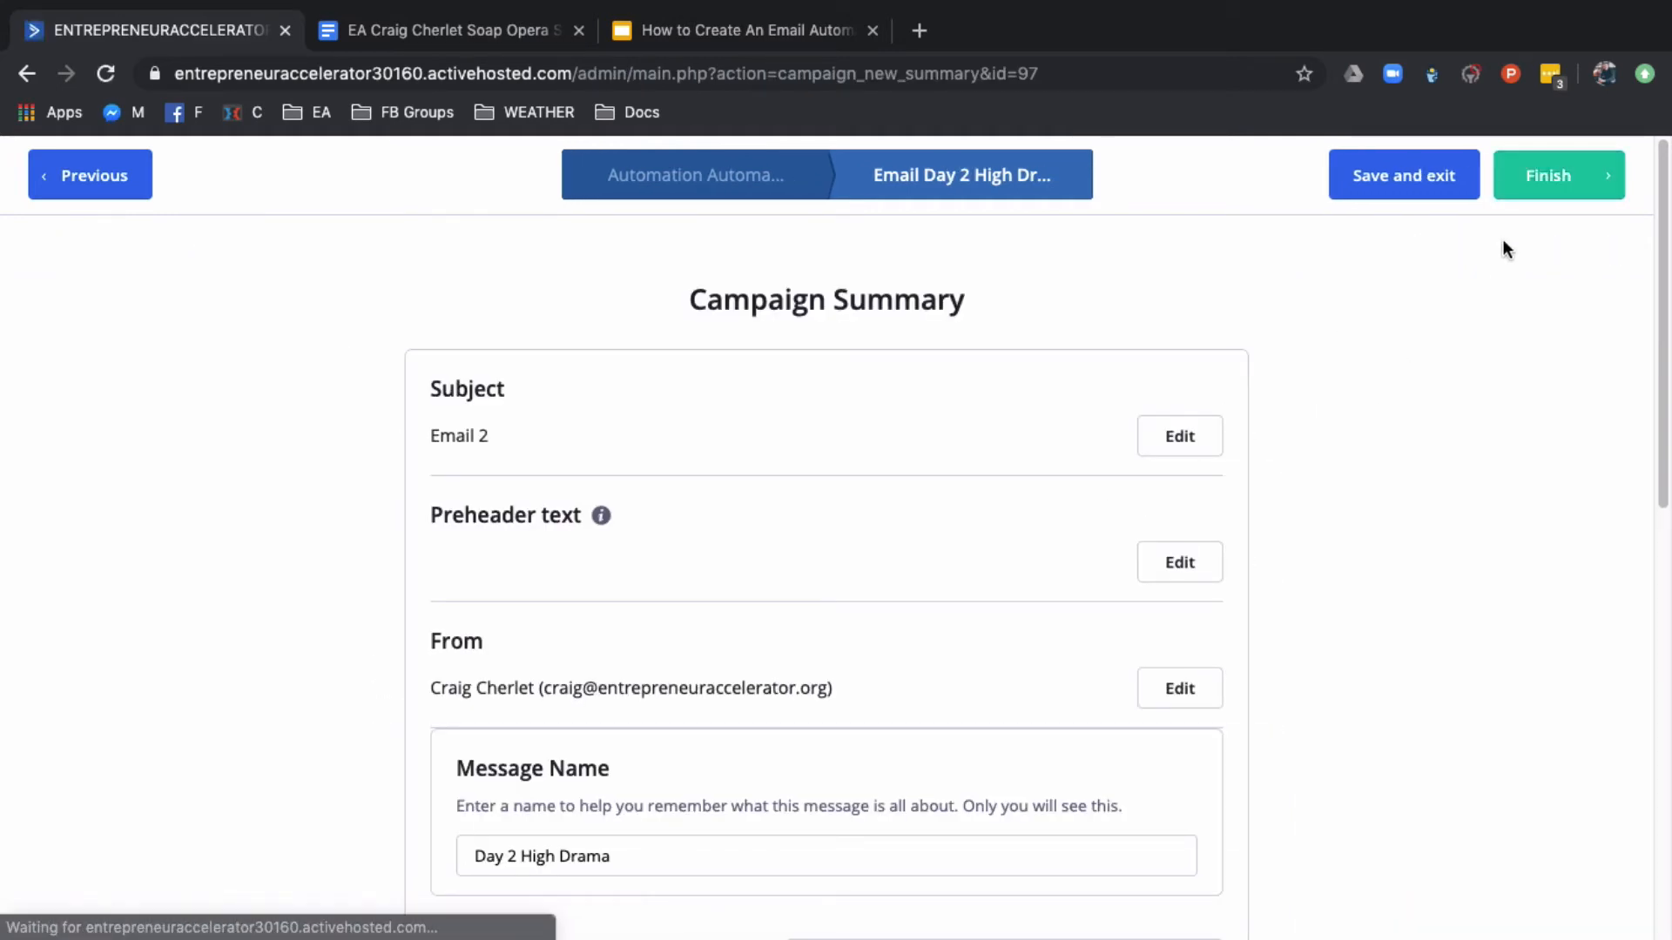
click(1538, 170)
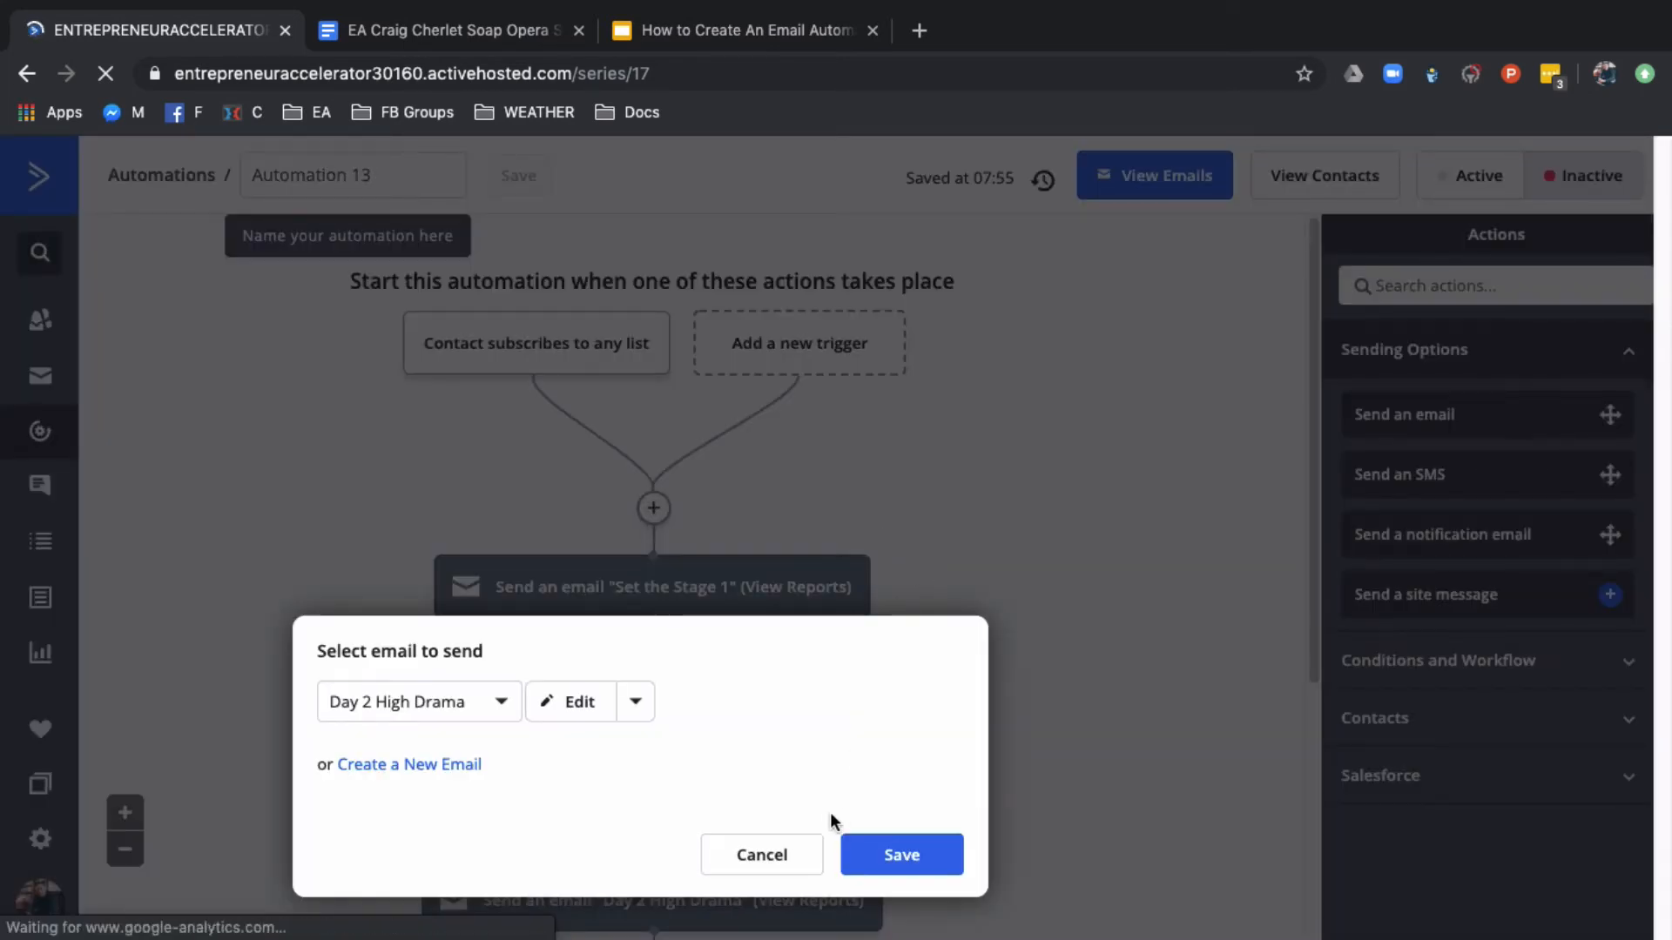
click(884, 856)
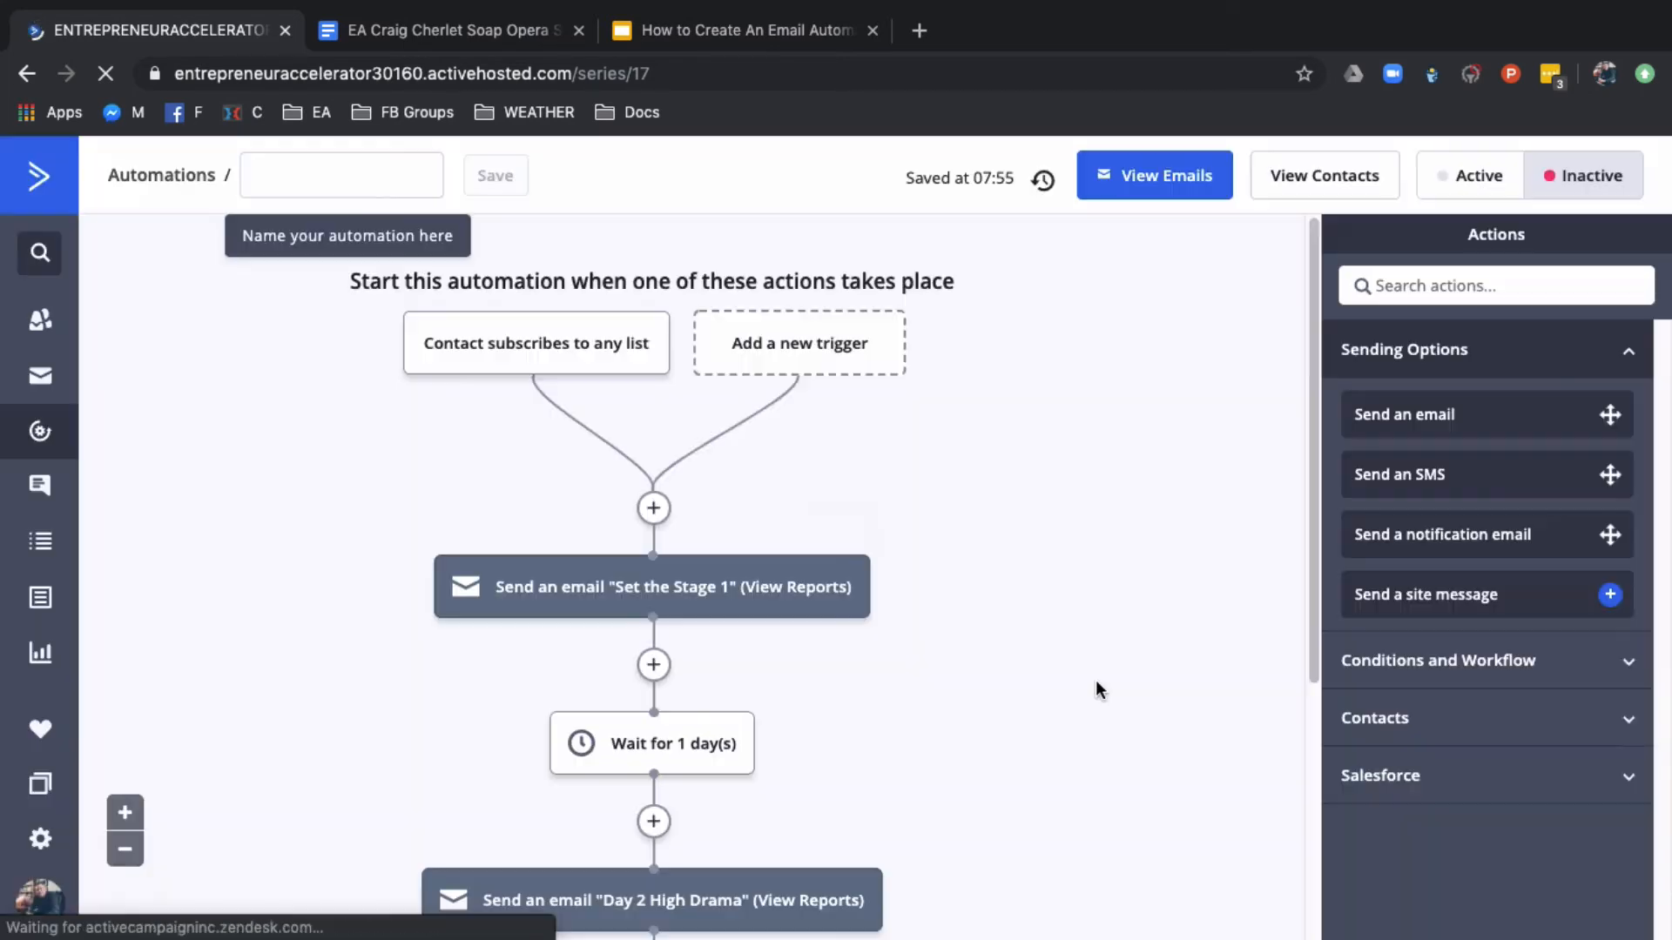
Add a wait of 1 day for a specified period of time after the "Day 2 High Drama" email
scroll(1095, 679, down, 3)
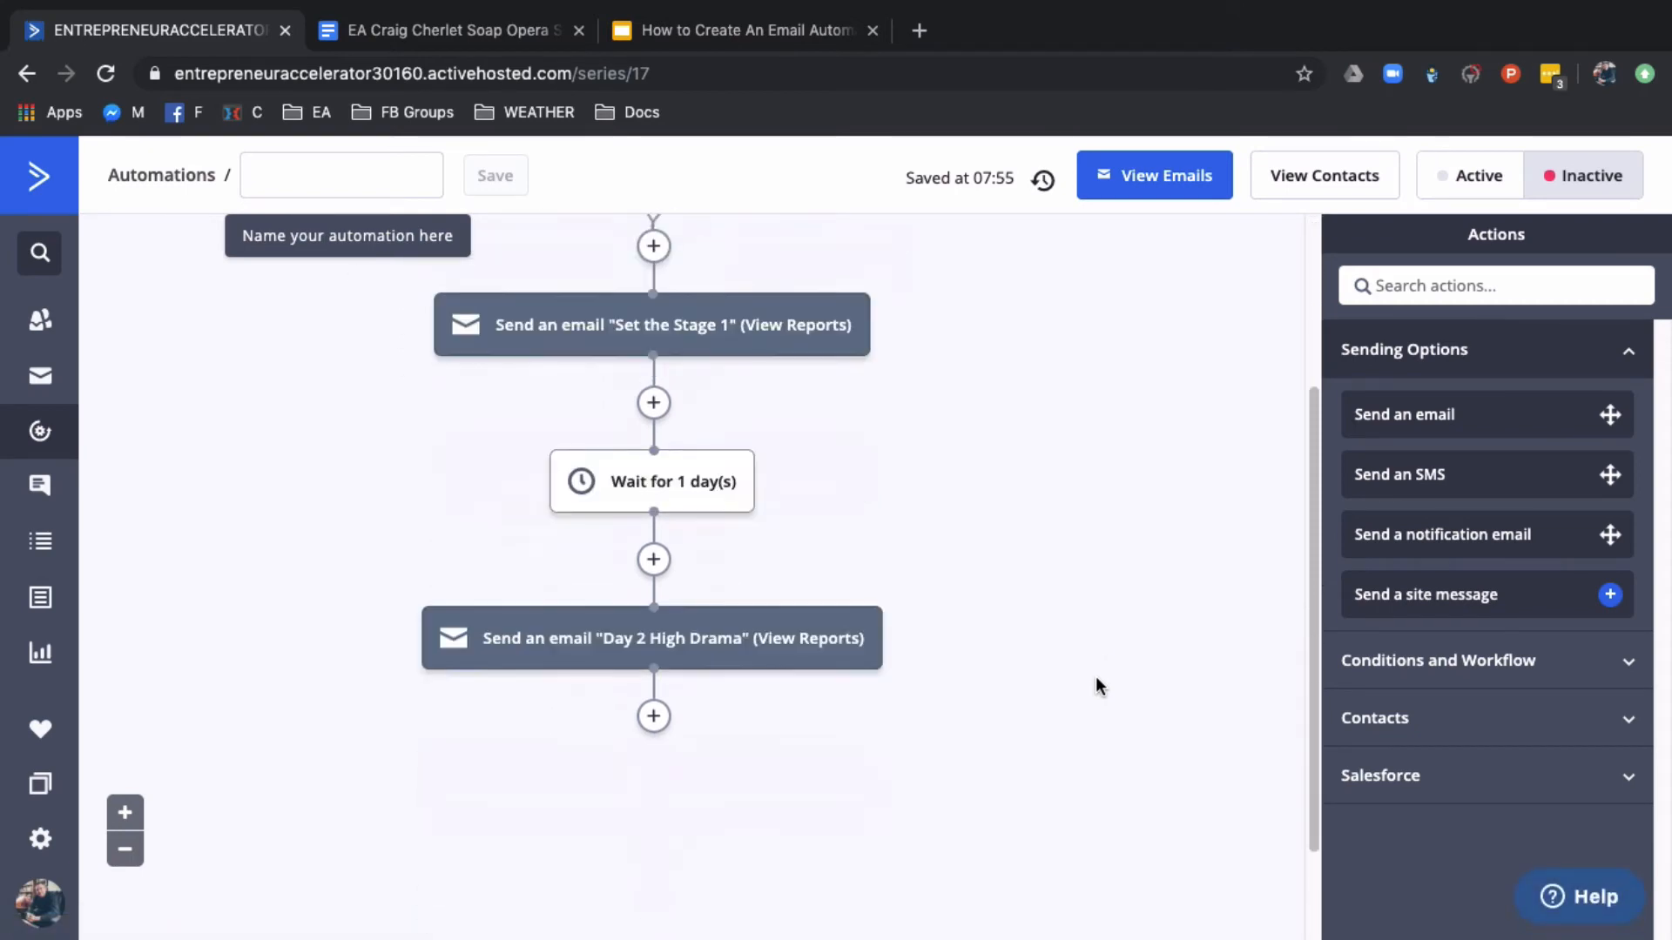
scroll(1096, 677, down, 2)
click(654, 590)
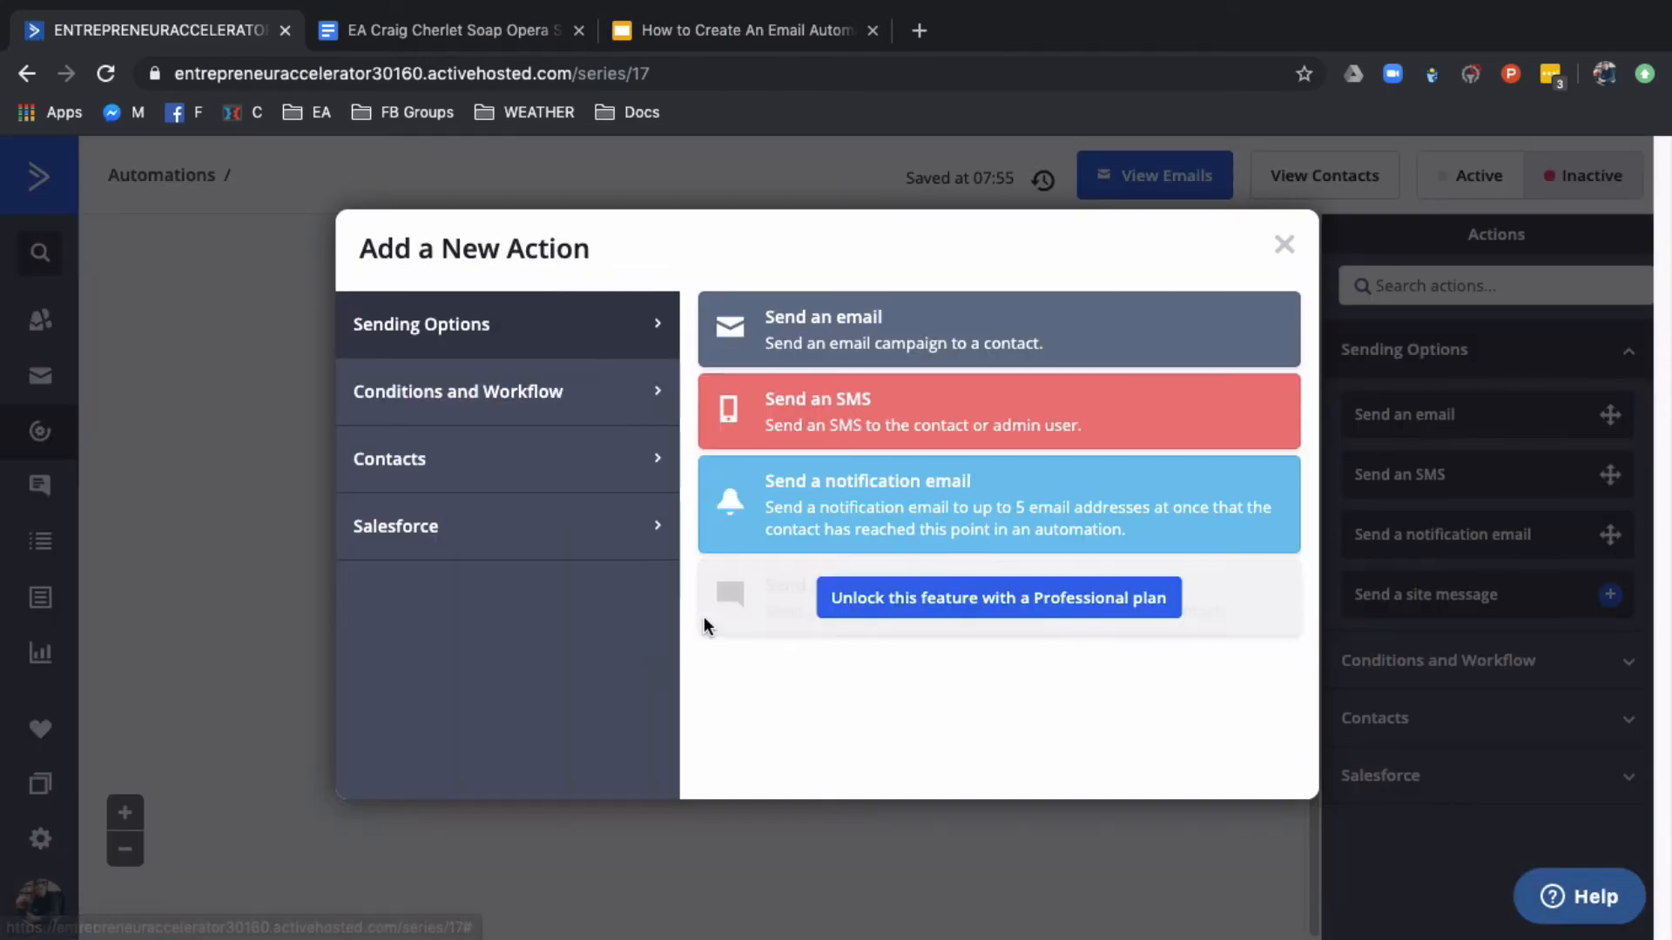
click(436, 390)
click(809, 329)
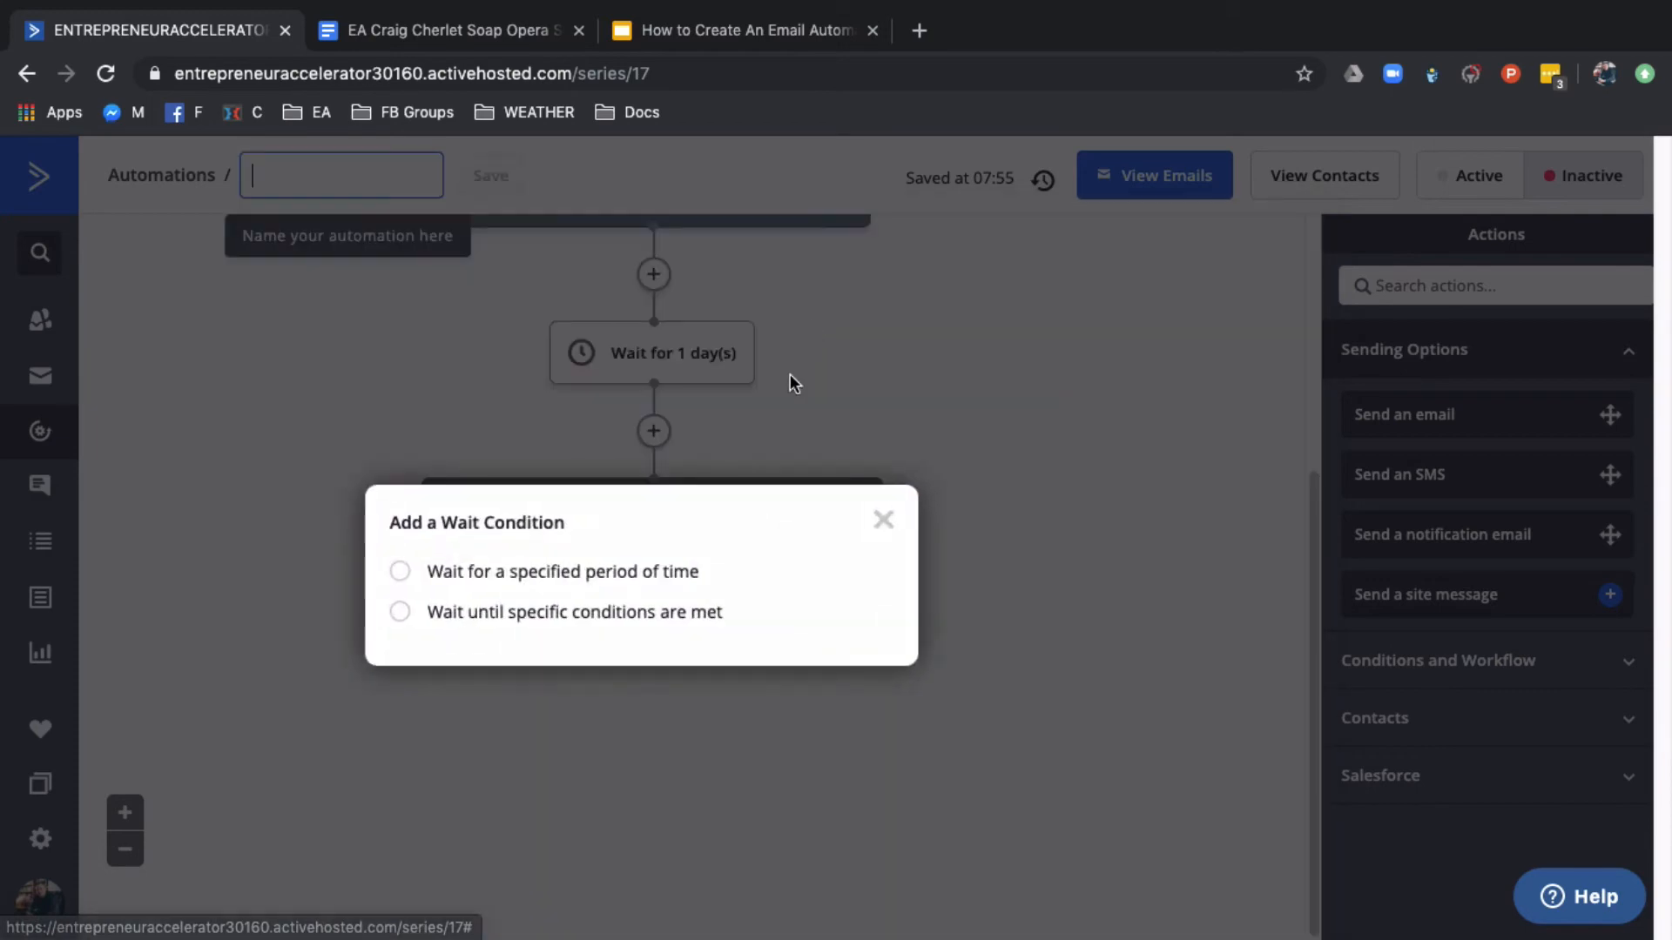
click(540, 571)
click(806, 675)
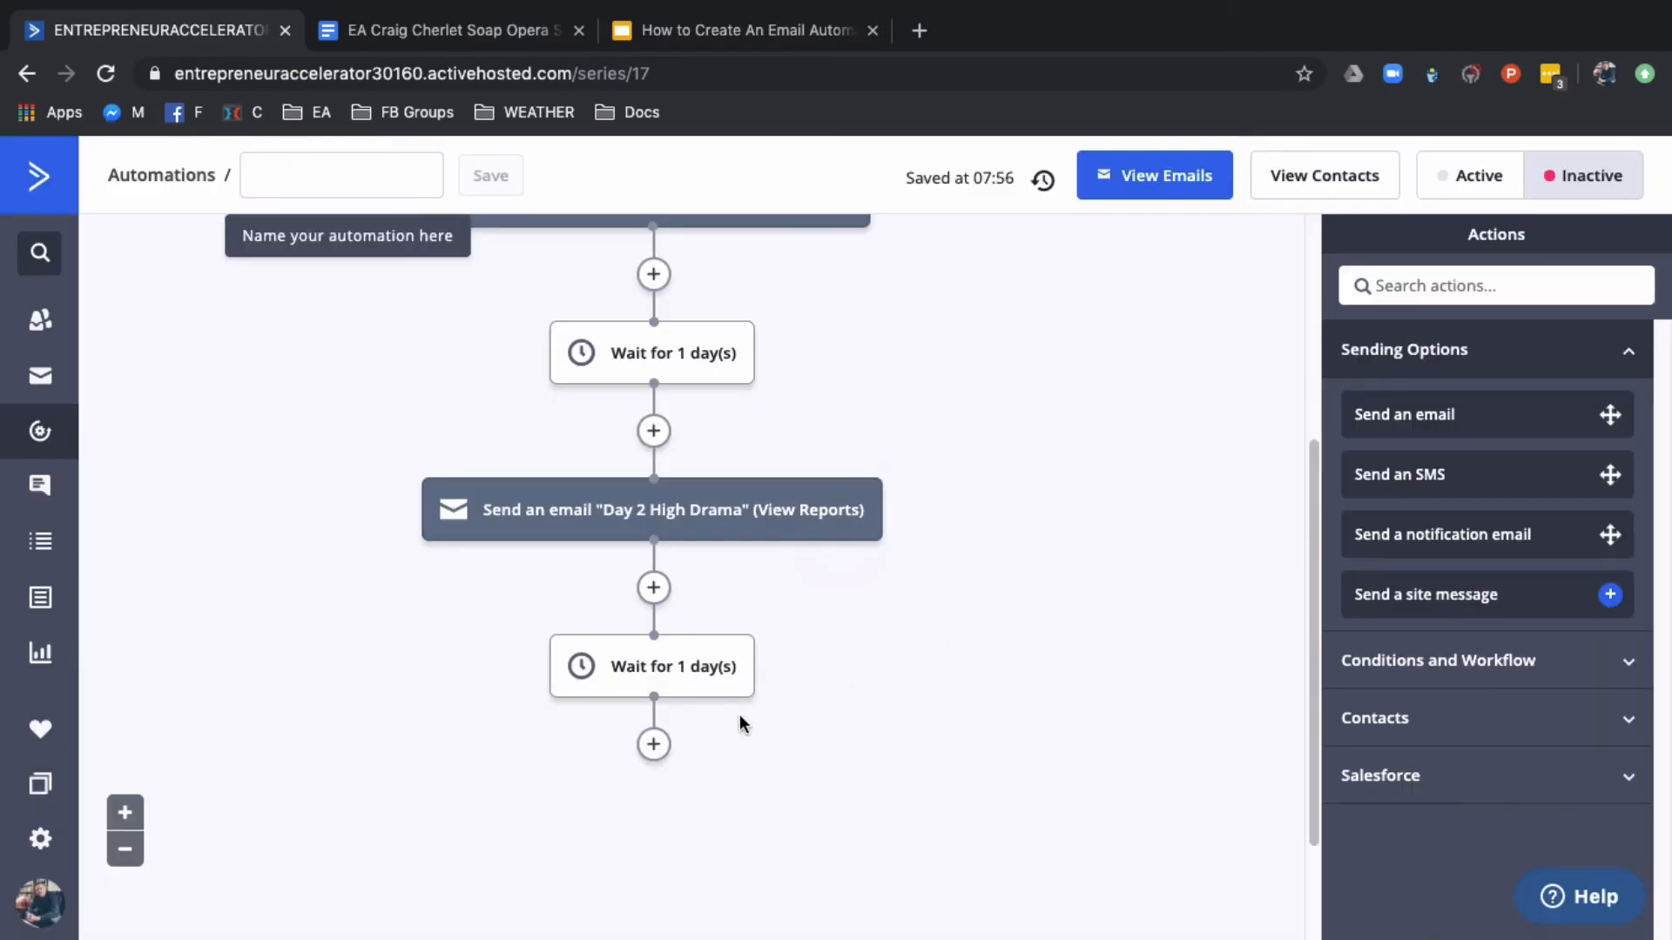
click(654, 745)
click(474, 338)
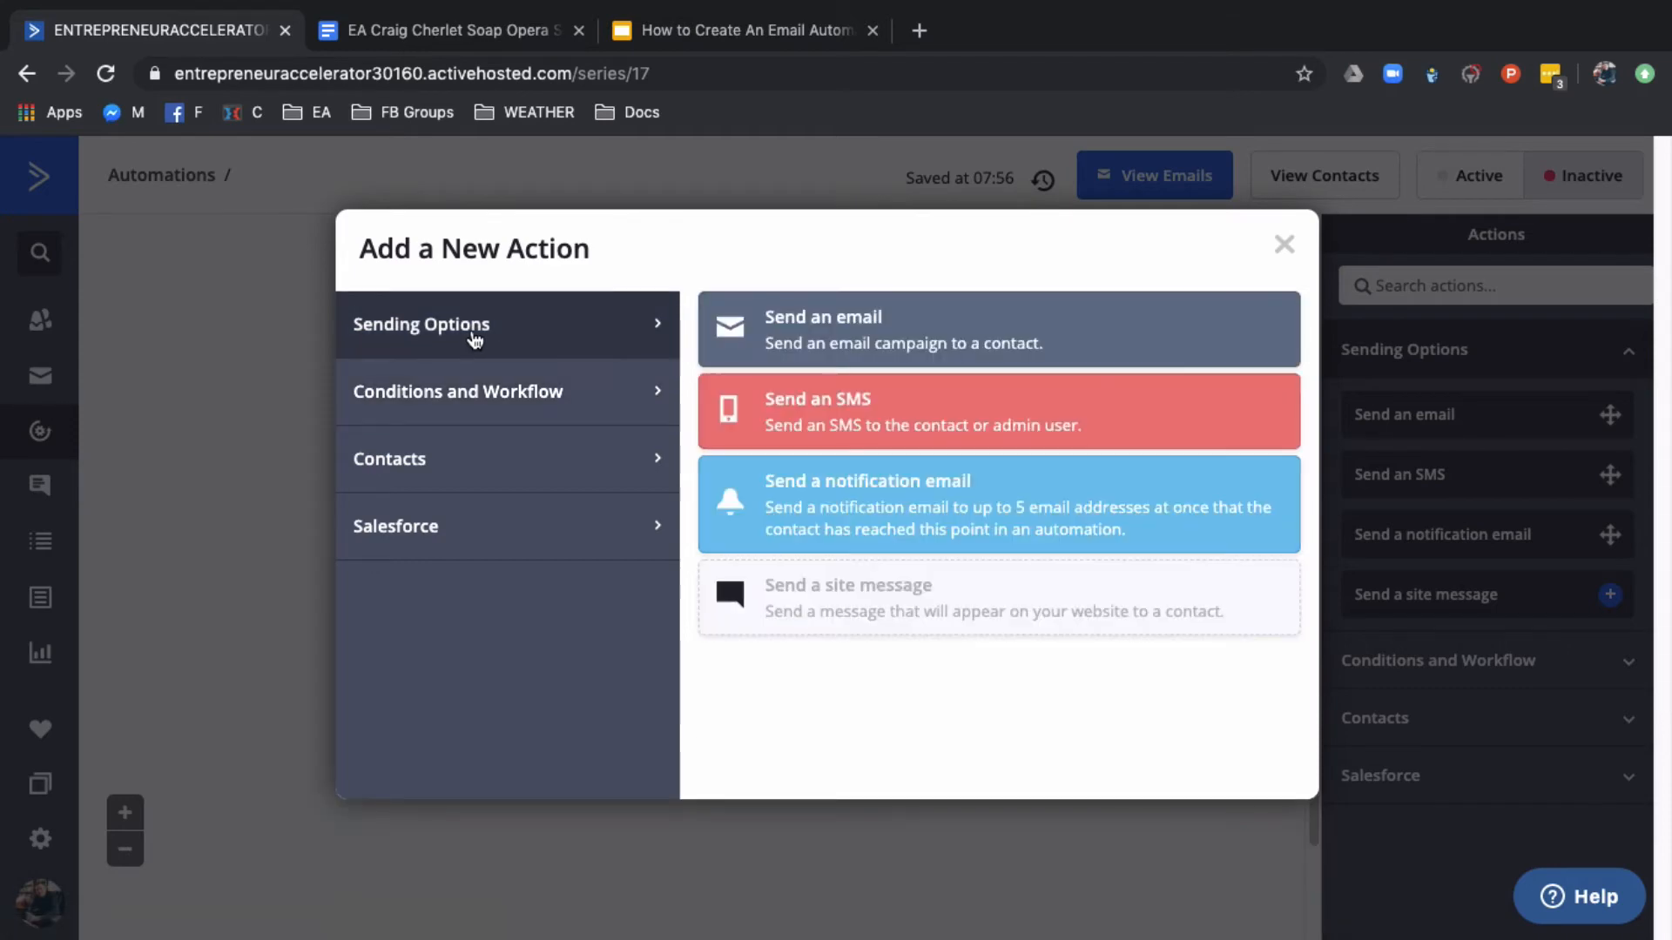
click(1284, 245)
scroll(1180, 453, up, 5)
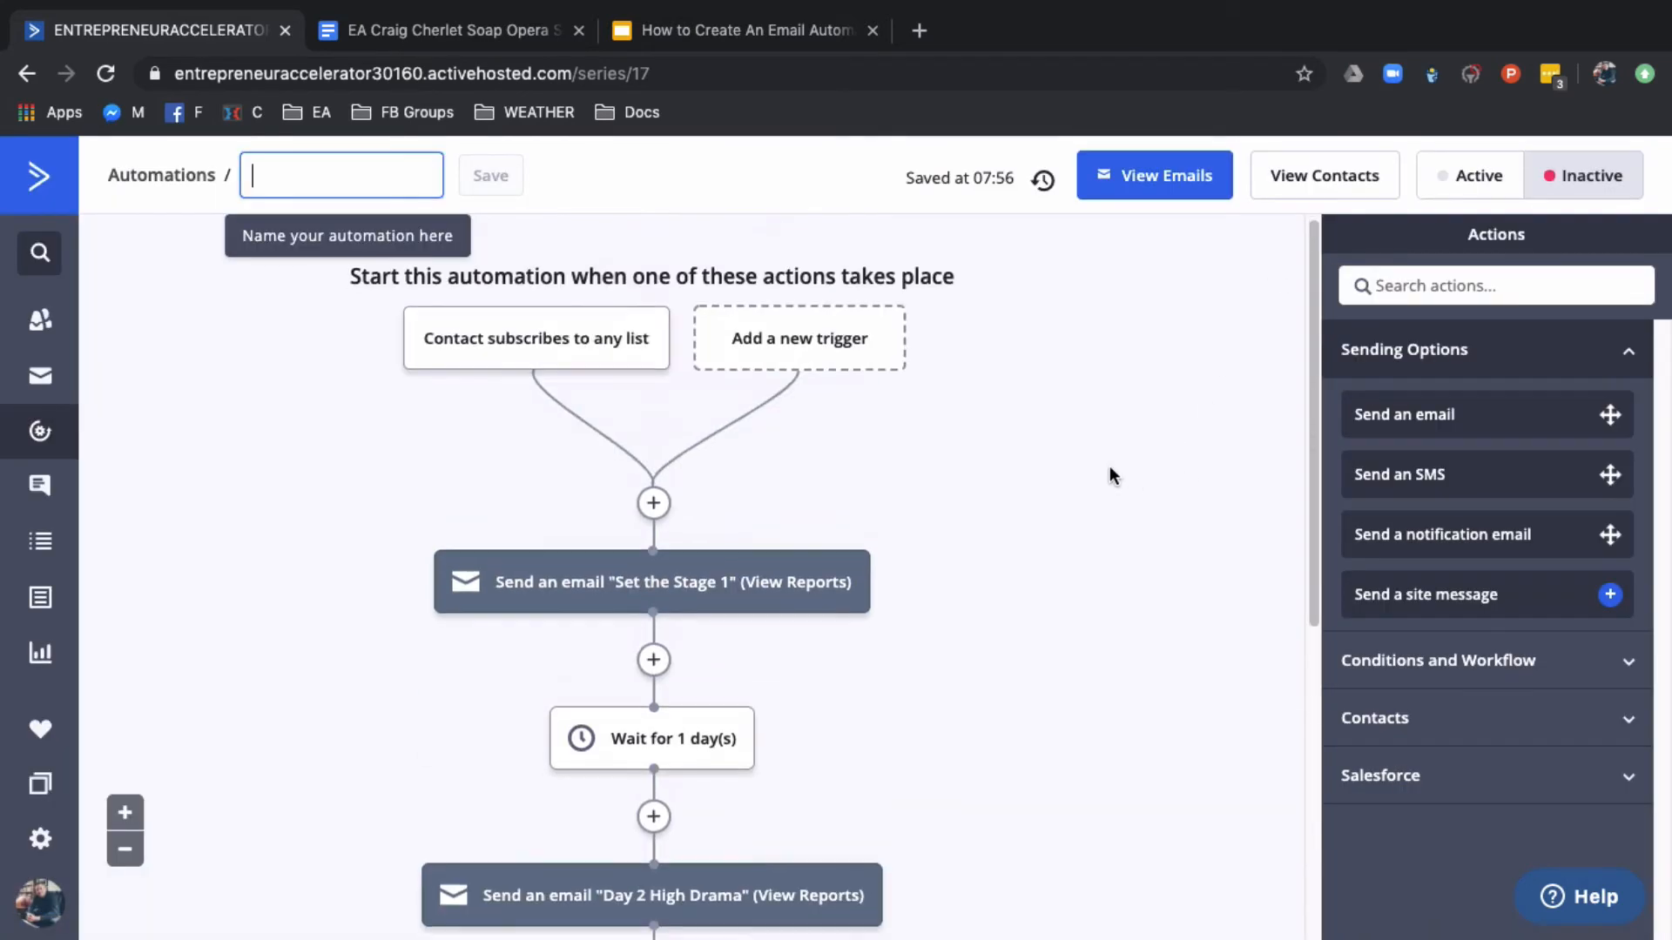
scroll(1057, 462, down, 3)
scroll(1028, 446, down, 2)
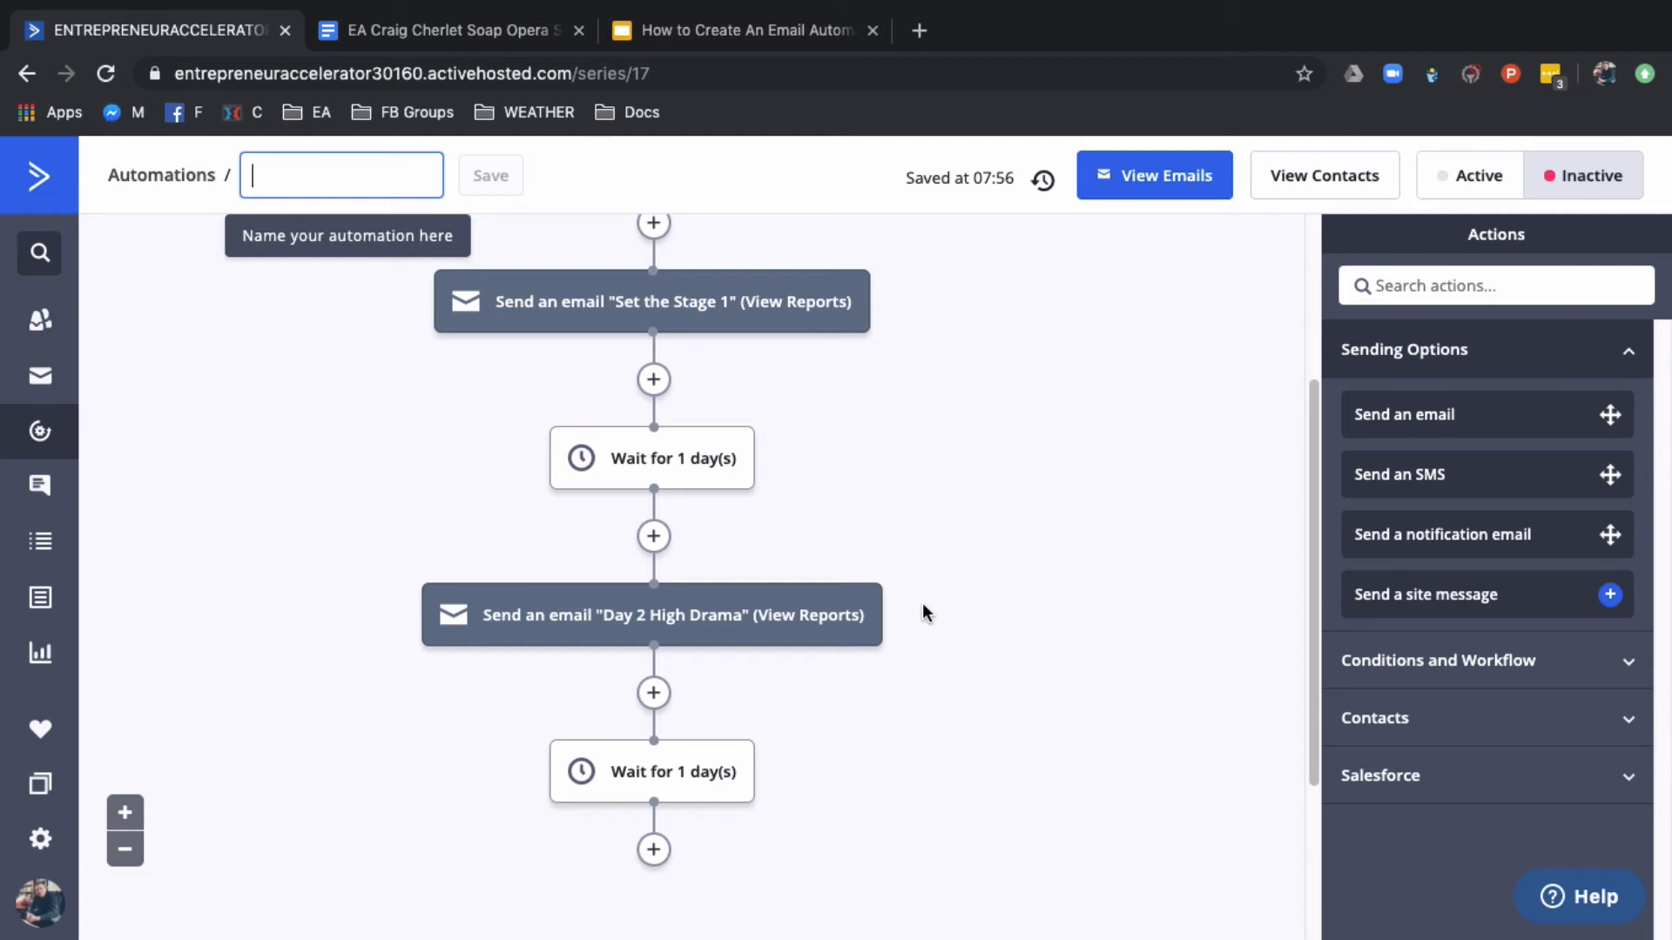
Go to the automations list, view the "EA - ClickFunnels Setup" automation, and return to the list
click(26, 438)
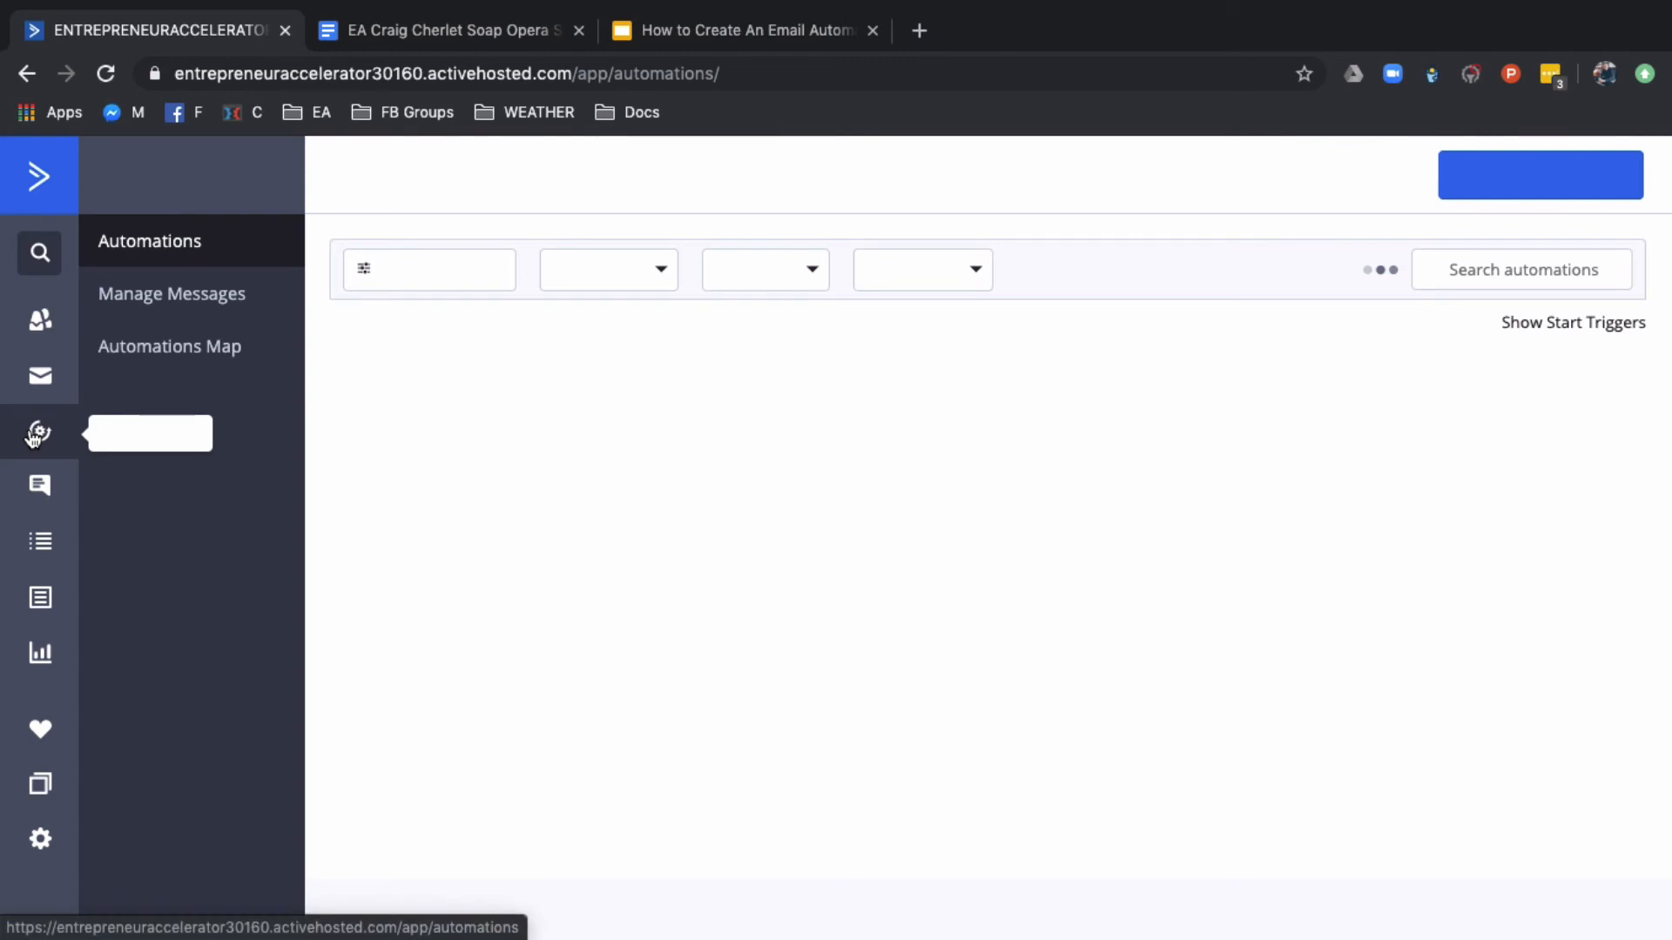
scroll(707, 583, down, 3)
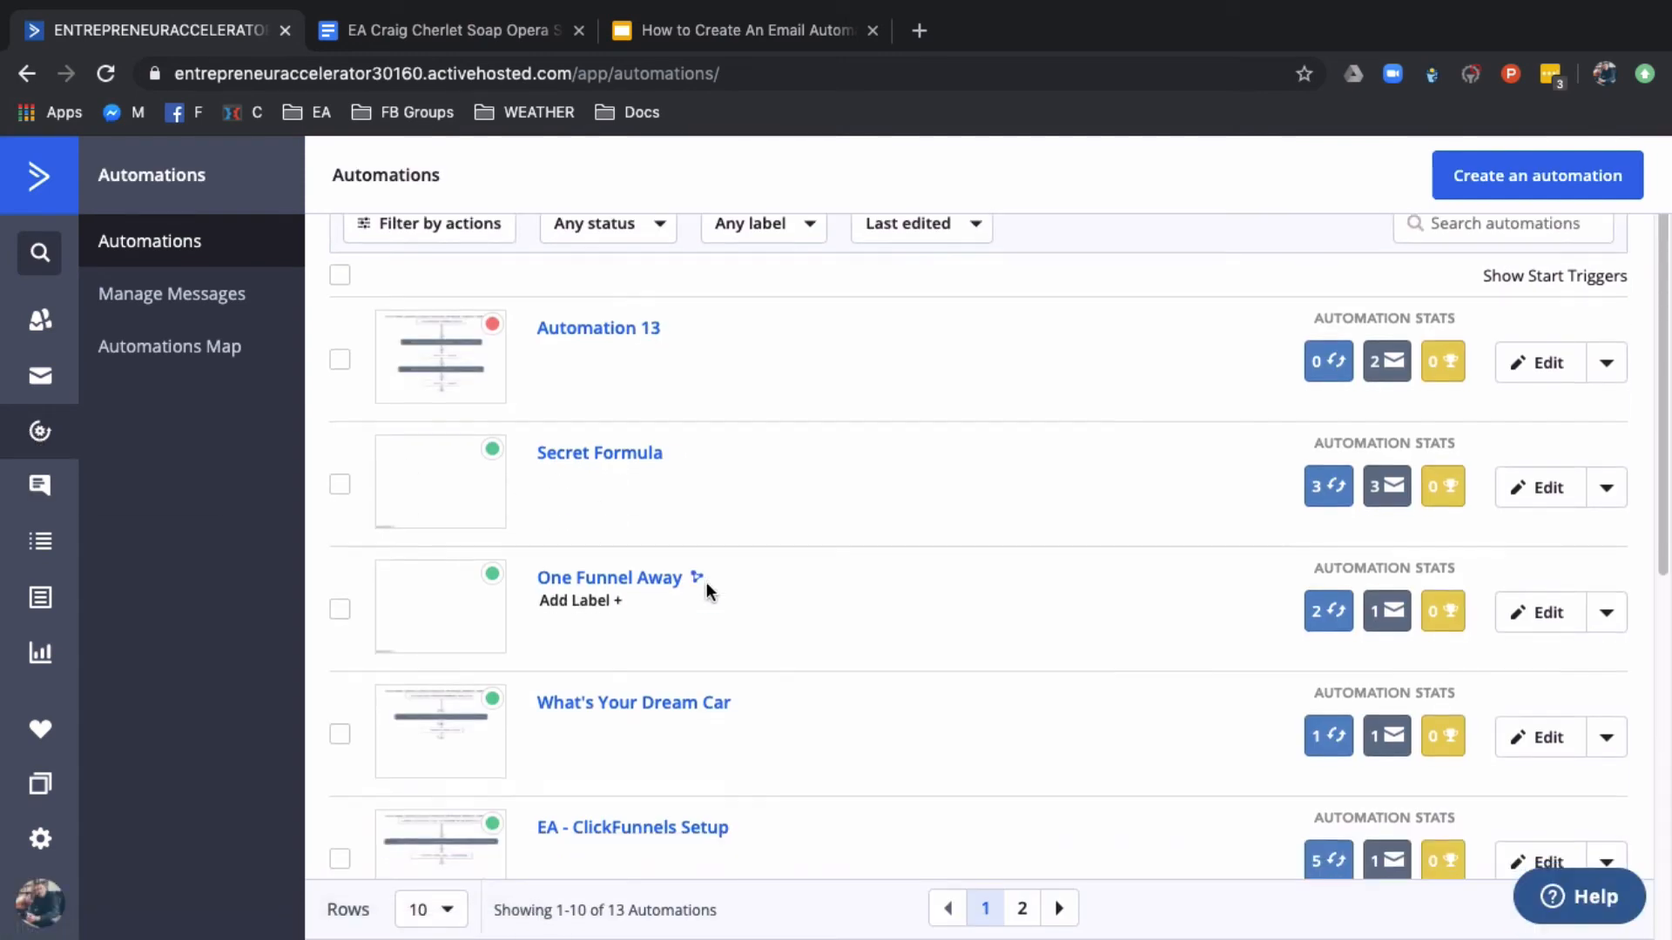
click(616, 672)
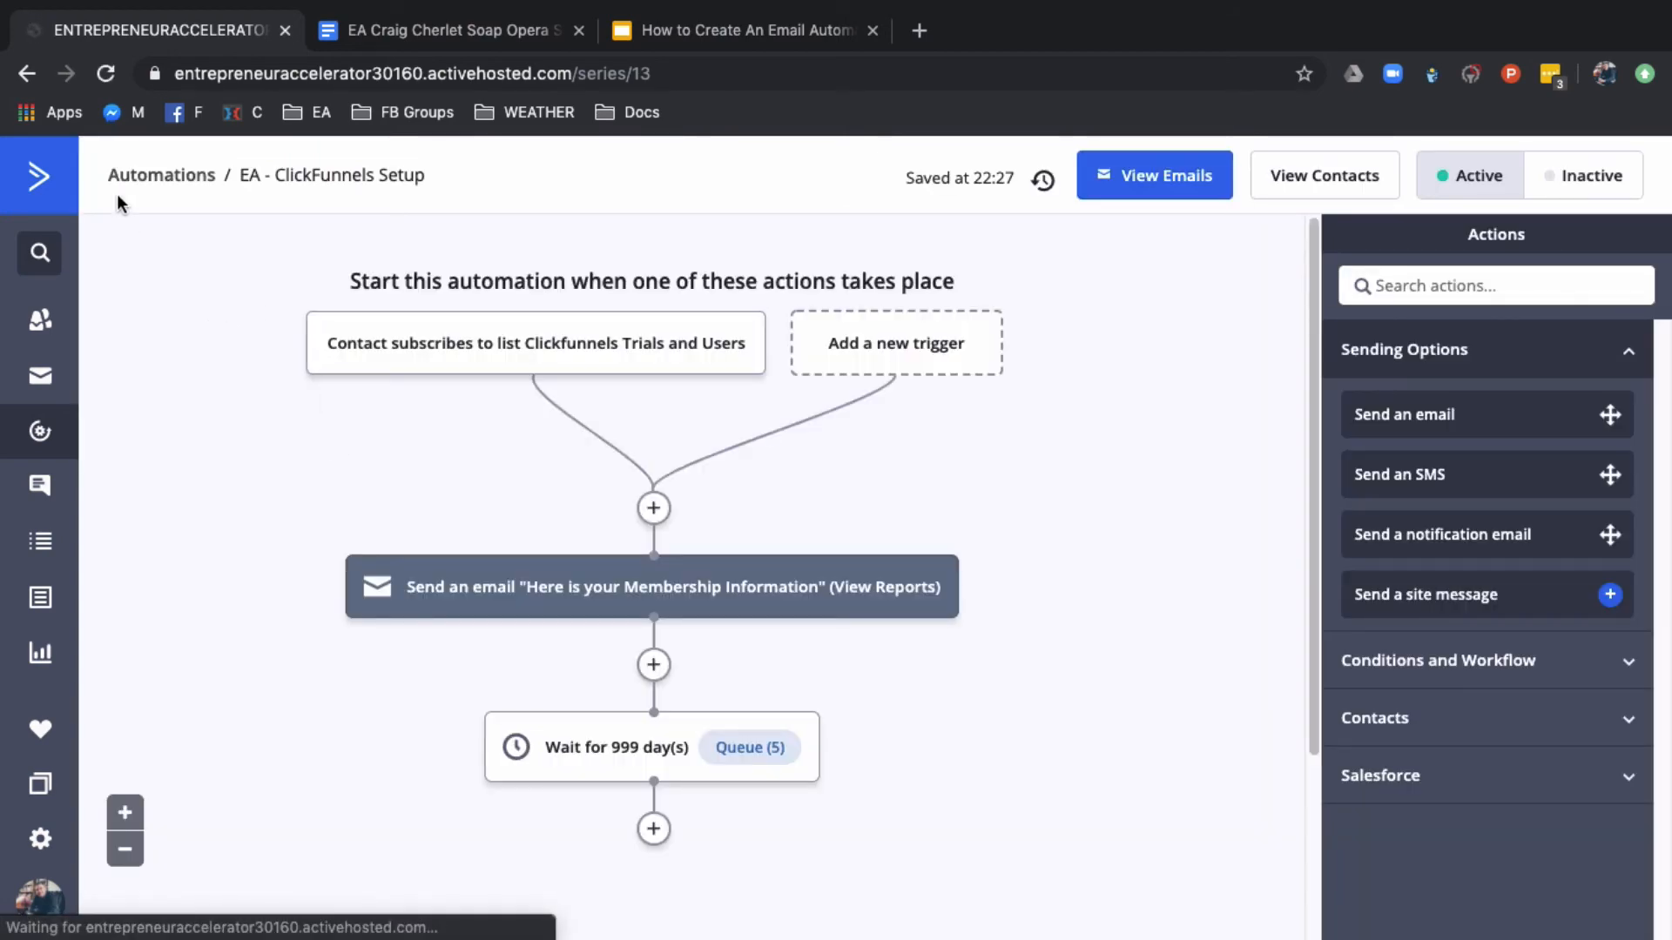
click(29, 75)
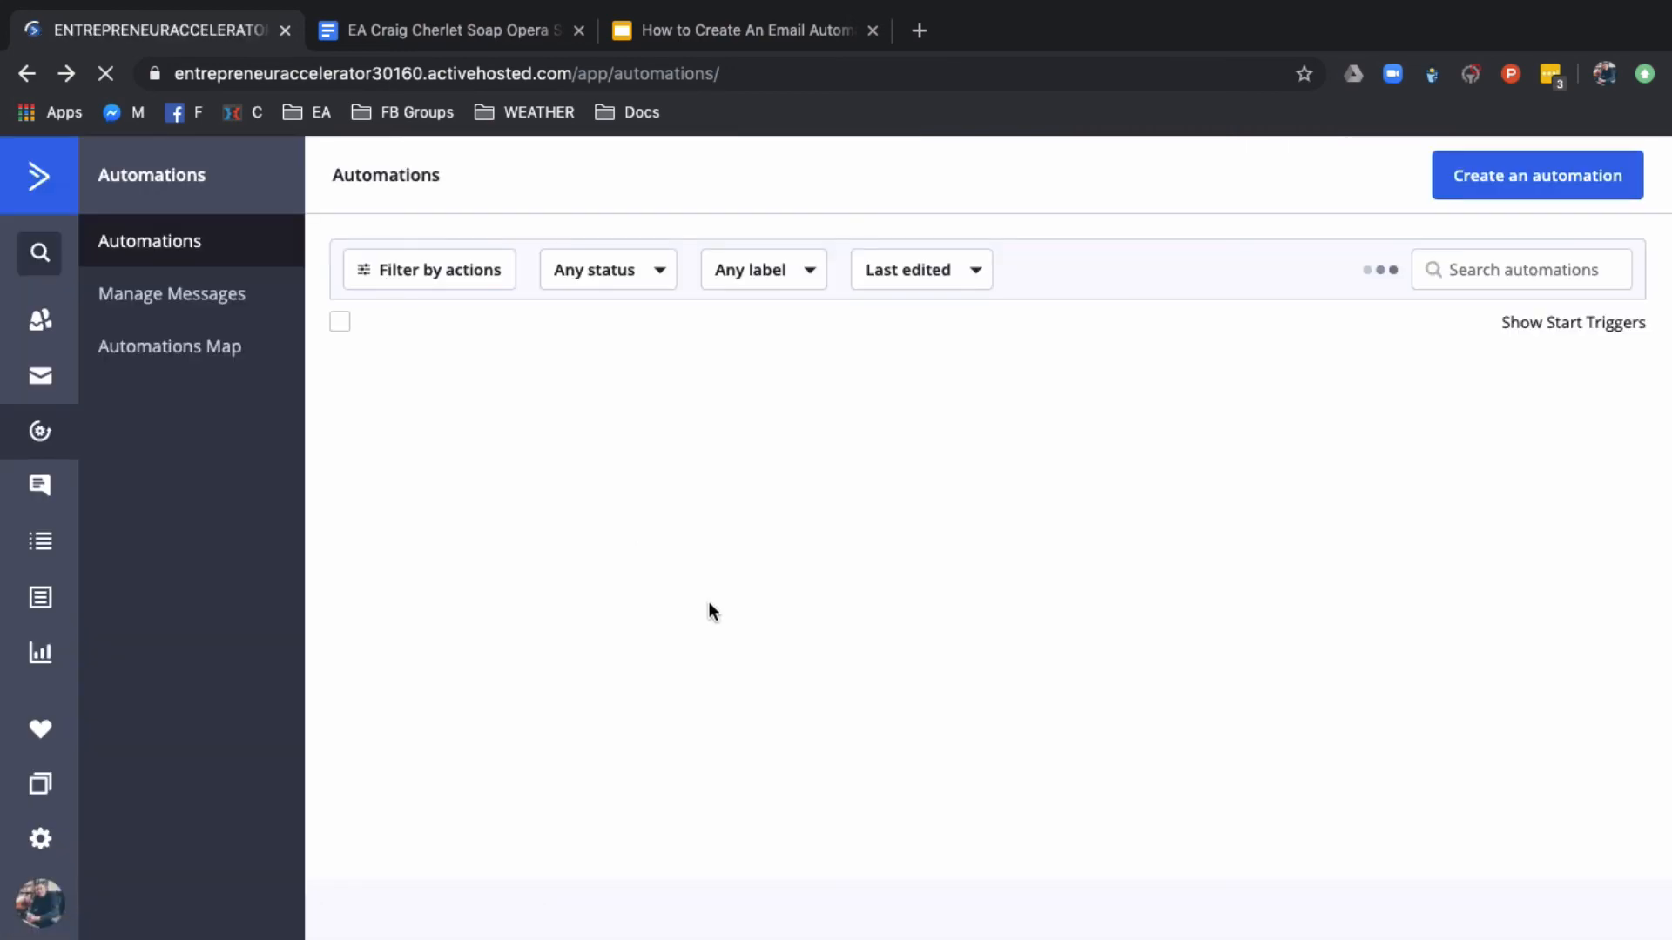
Look through the automations list and open the "Welcome to EA" automation from its second page
scroll(703, 603, down, 10)
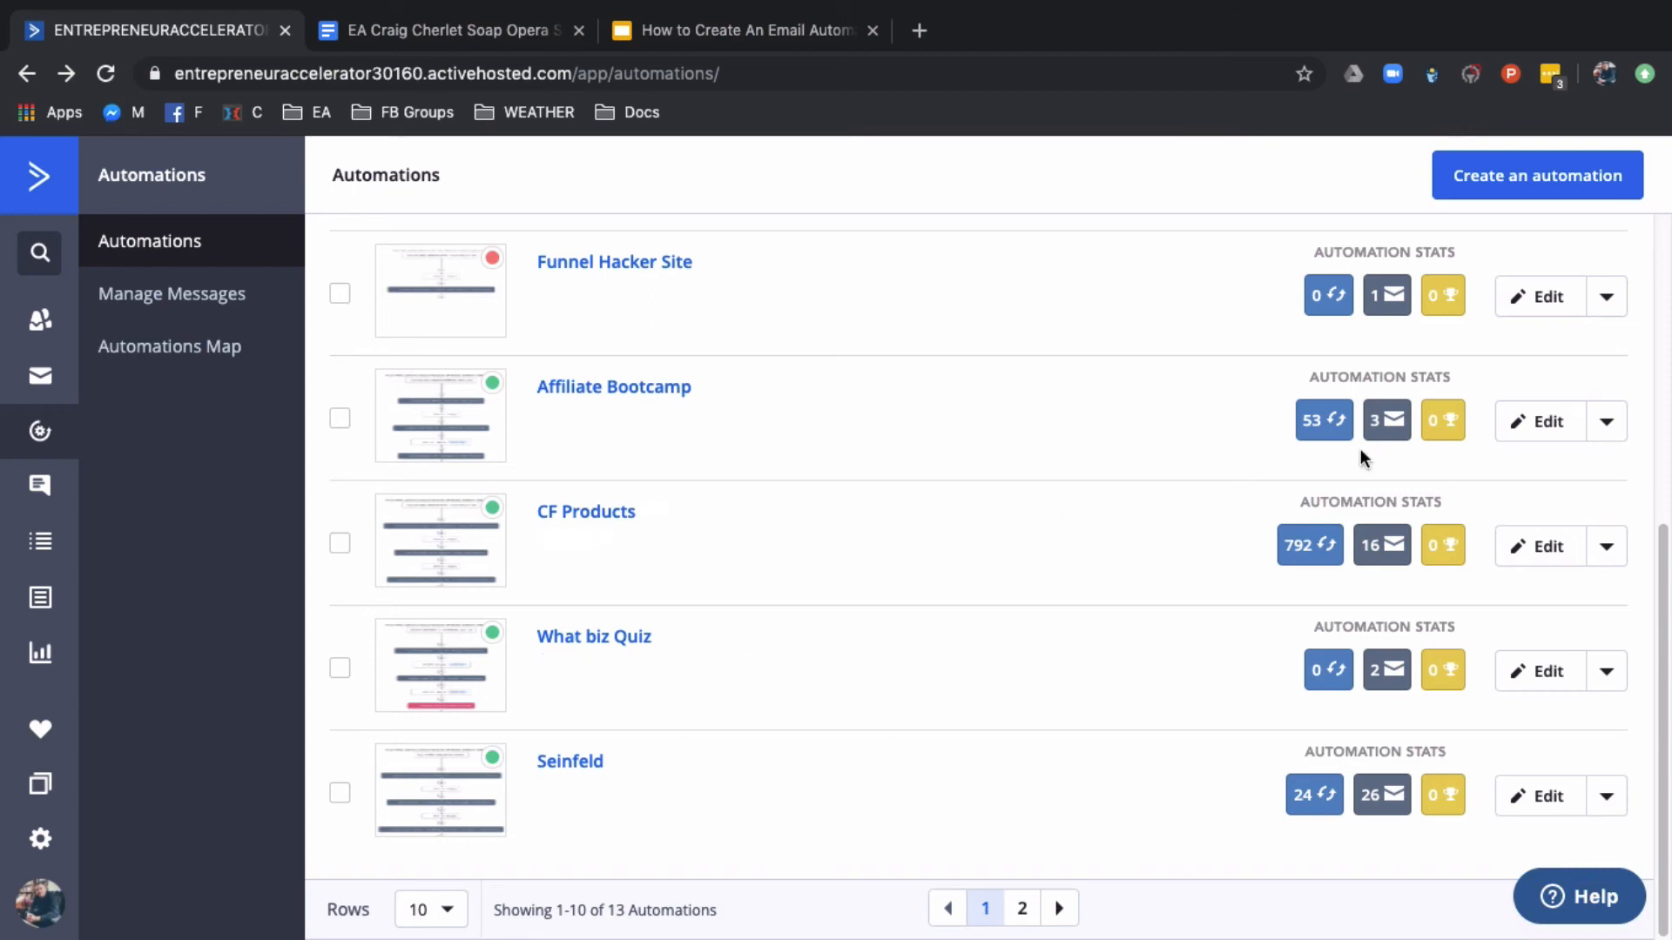
drag(1658, 547, 1646, 164)
scroll(1266, 610, down, 10)
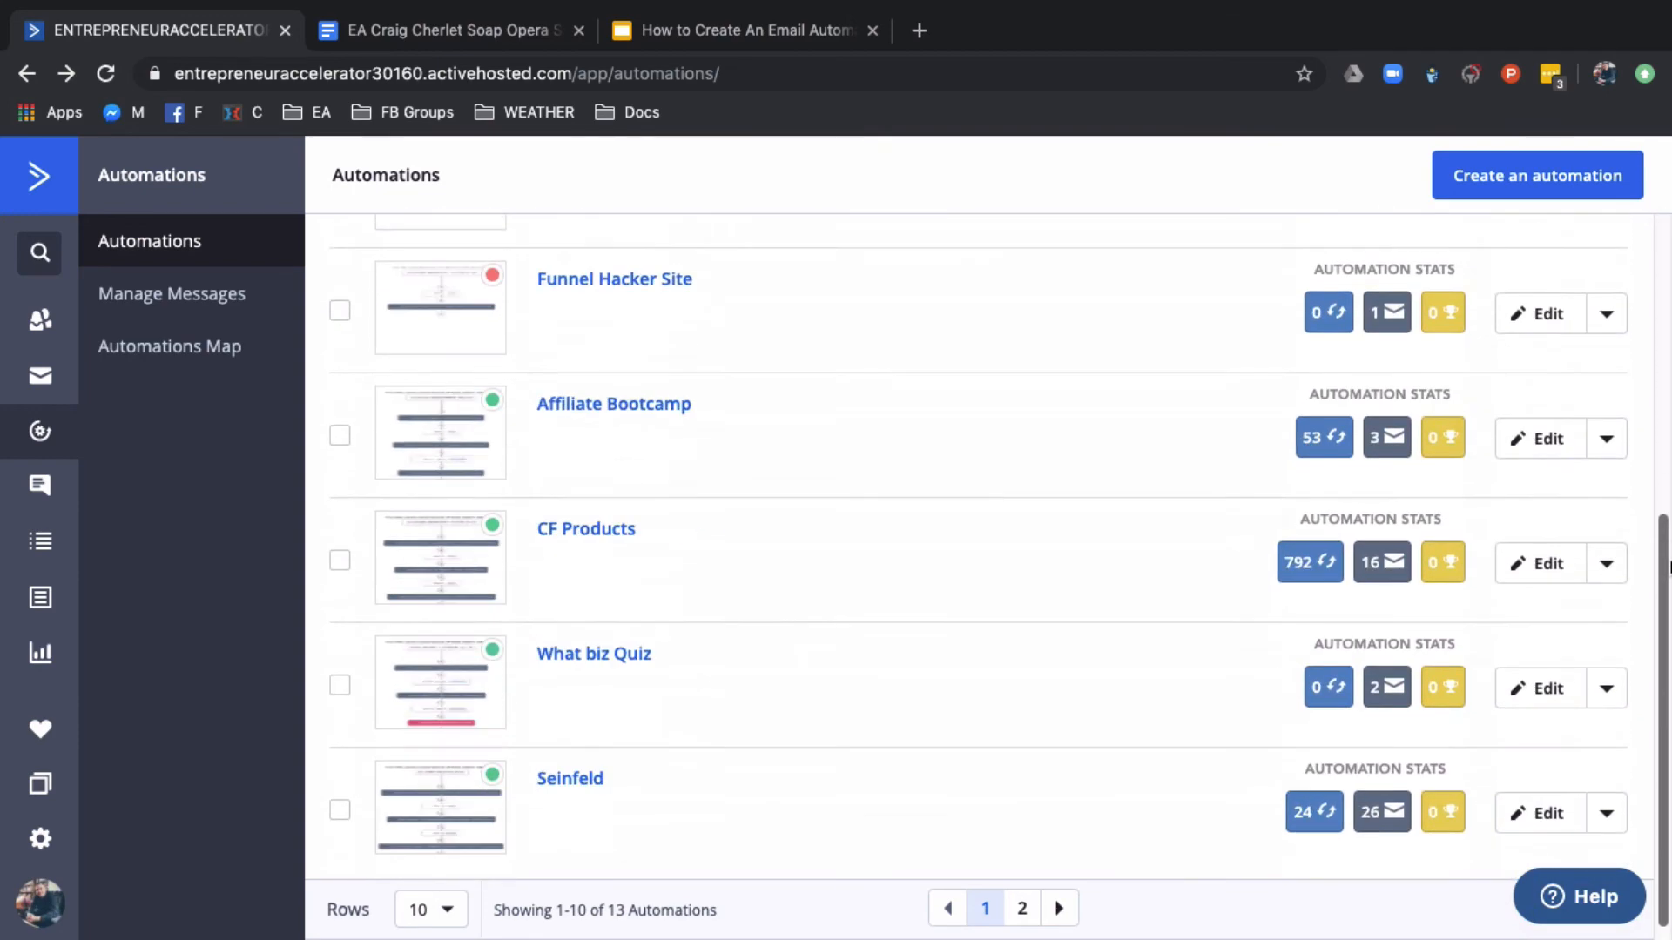
click(1062, 909)
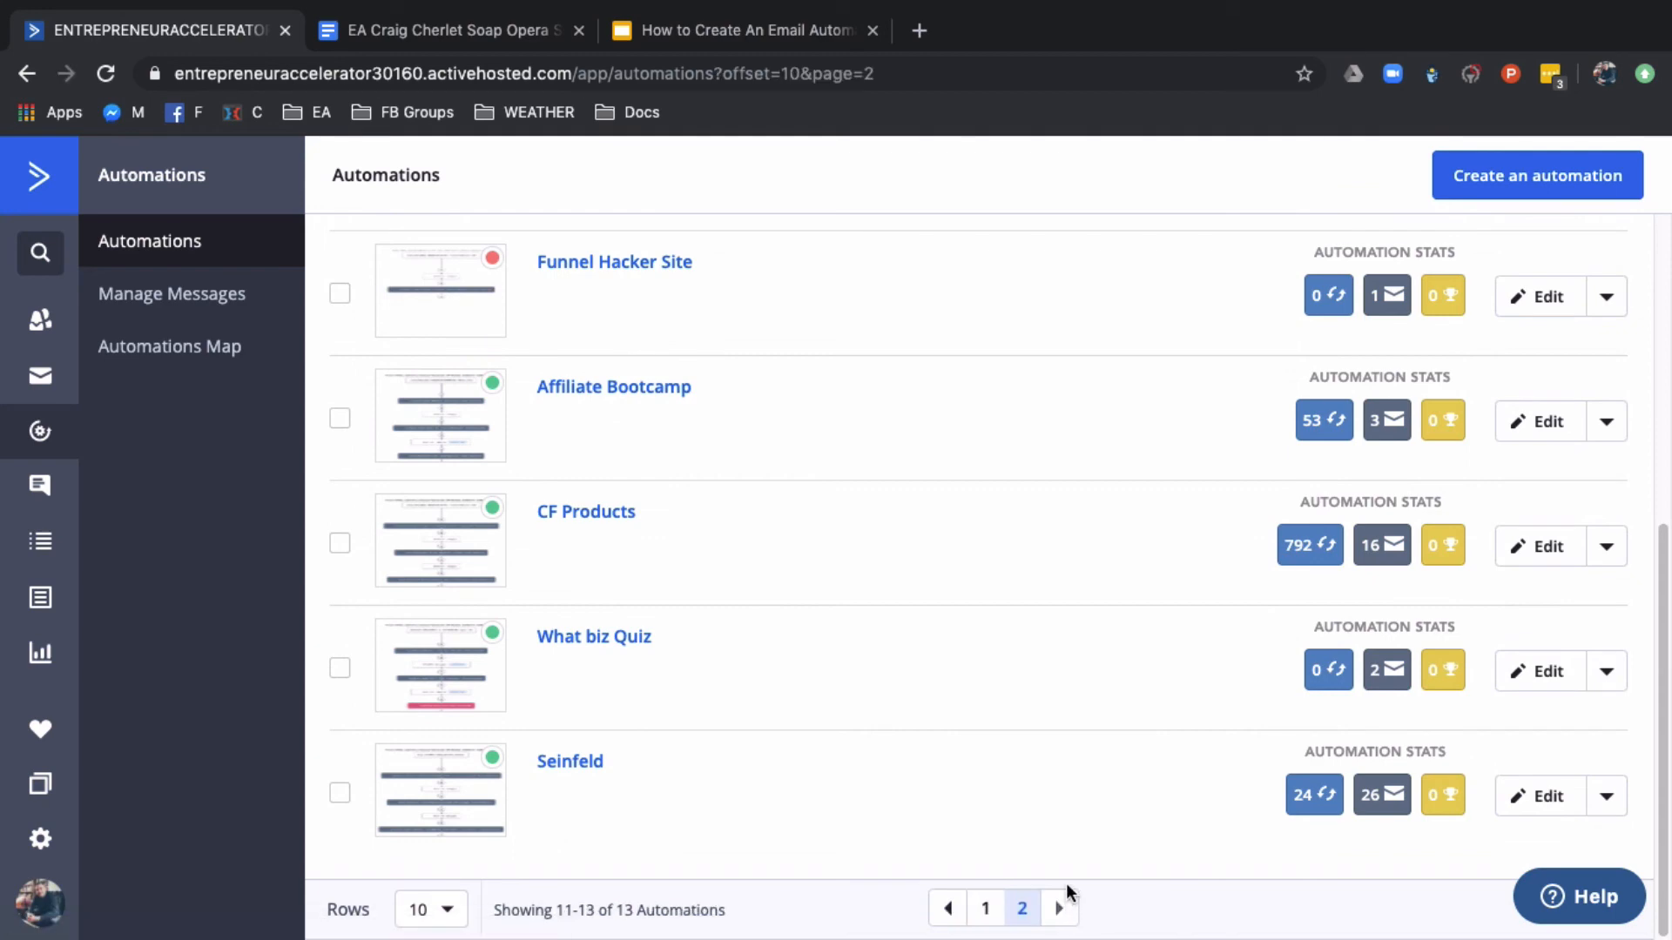
click(614, 381)
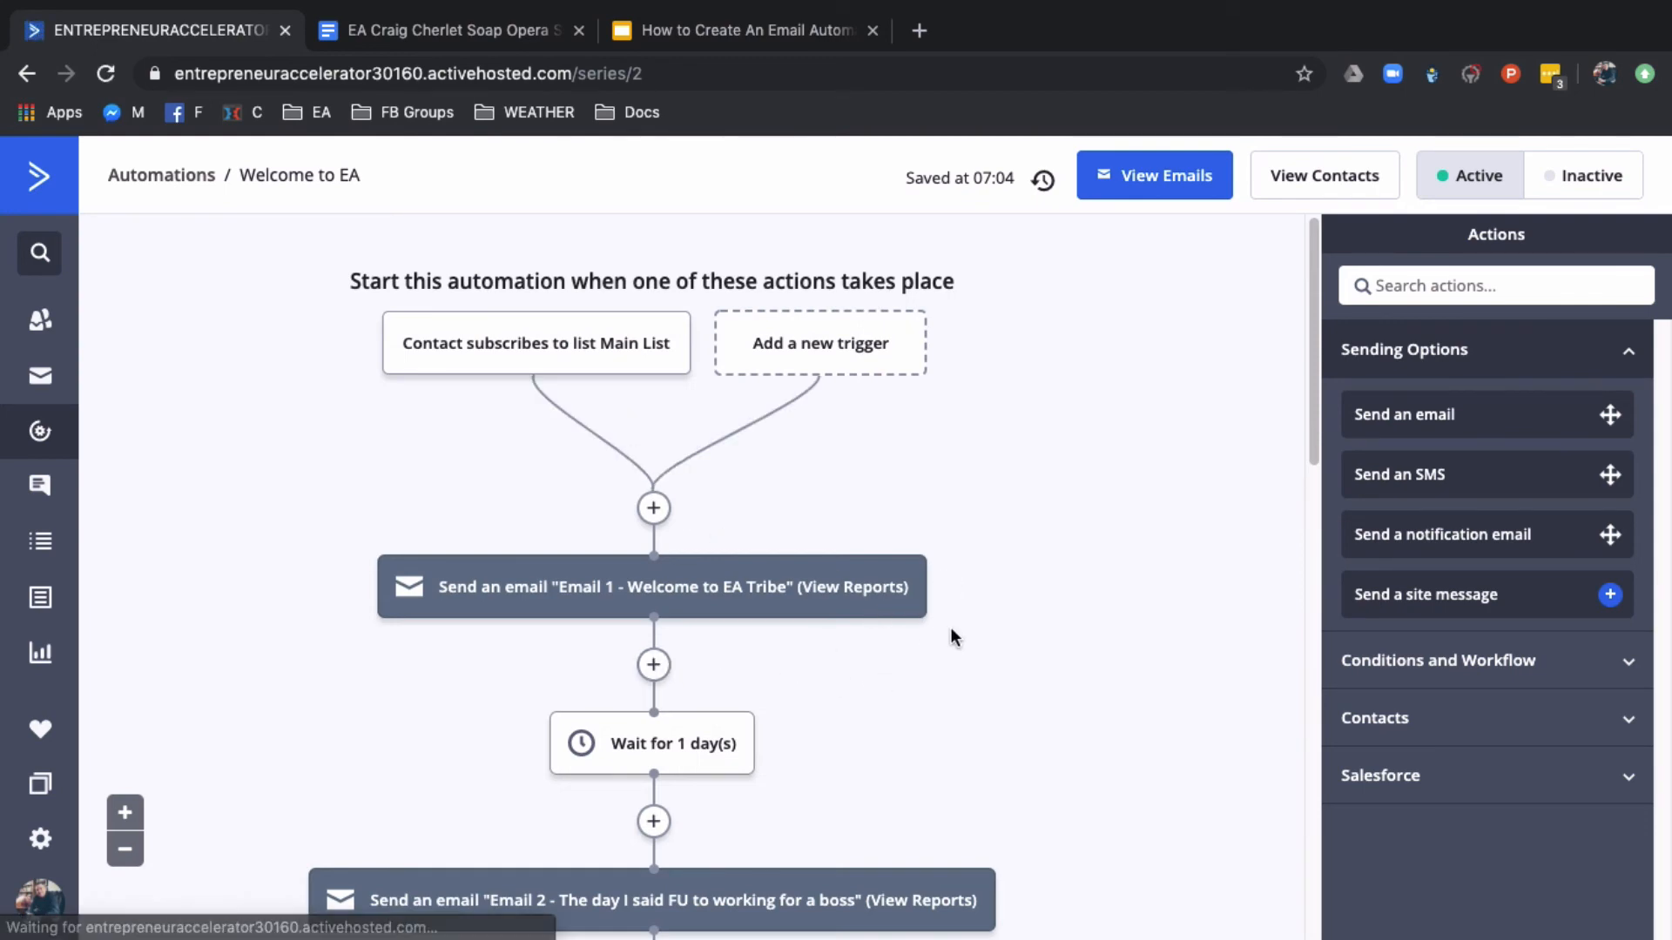
Examine the sequence of emails and waits in the "Welcome to EA" automation through to its final action
scroll(953, 627, down, 3)
scroll(953, 628, down, 6)
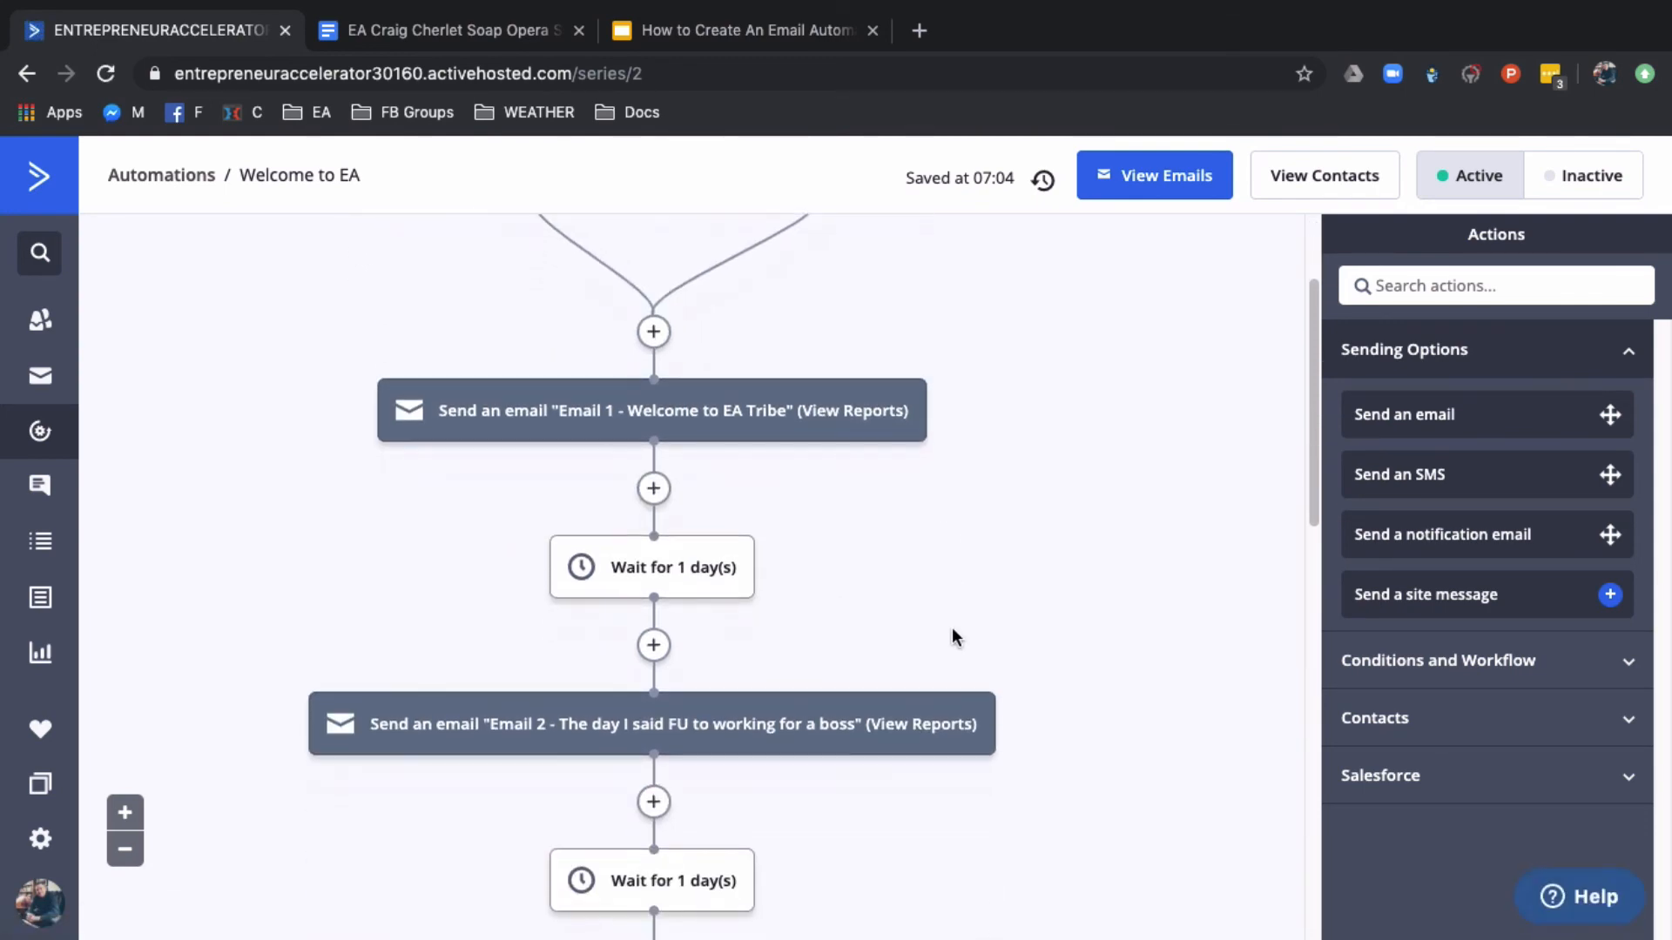
scroll(952, 627, down, 5)
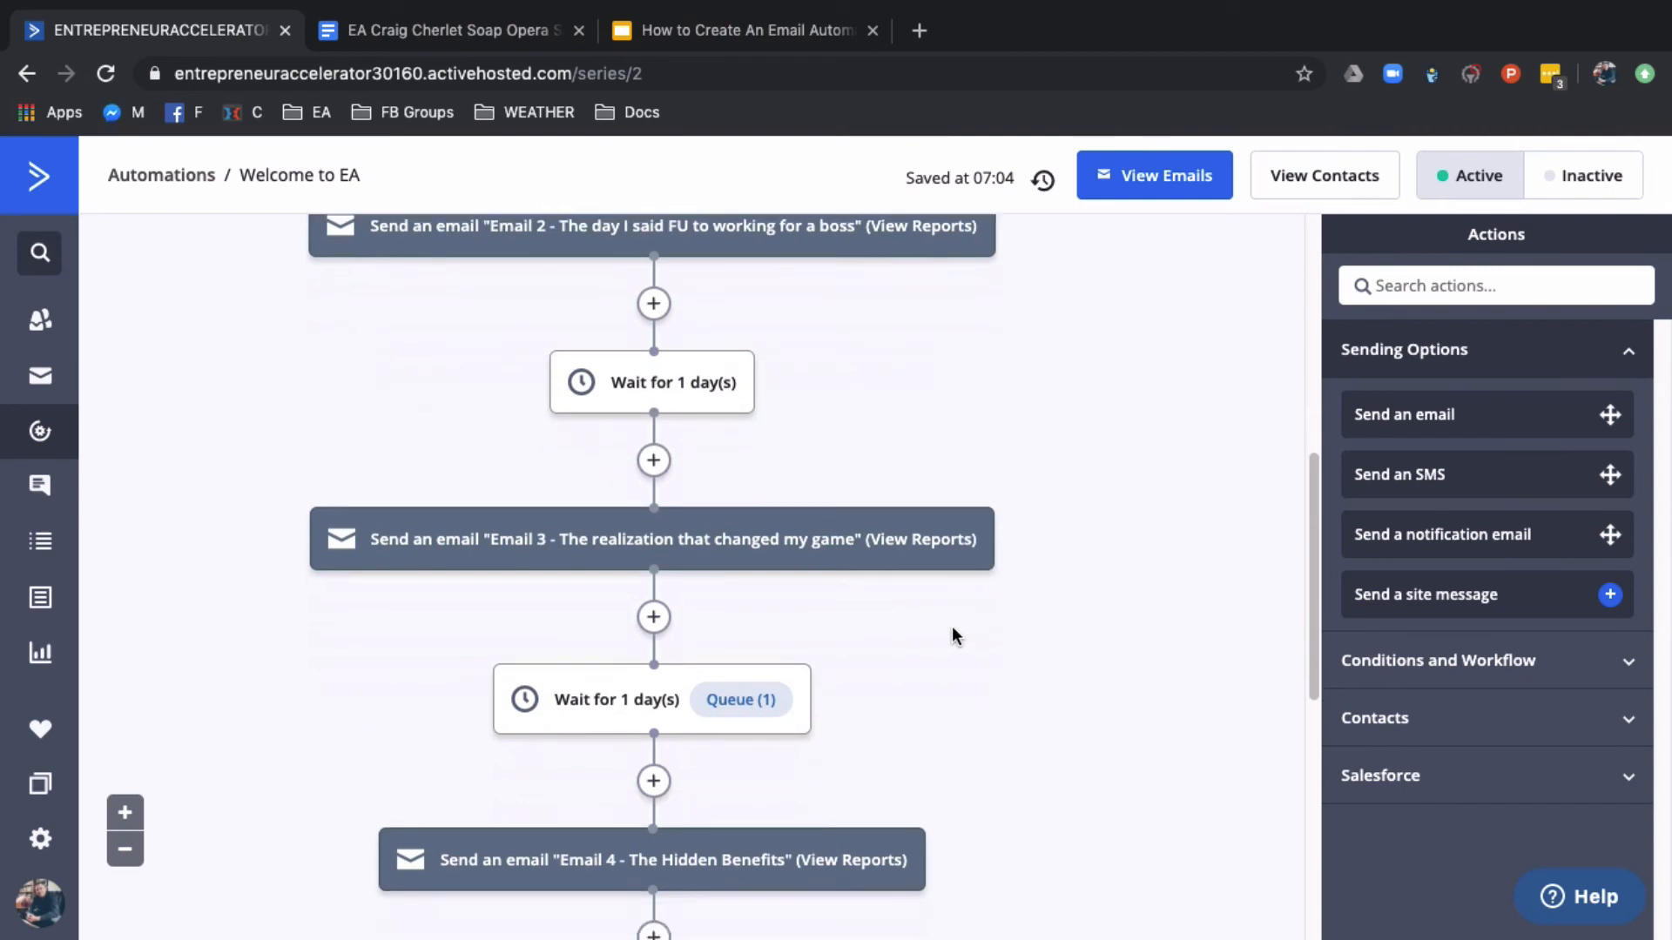
scroll(952, 625, down, 1)
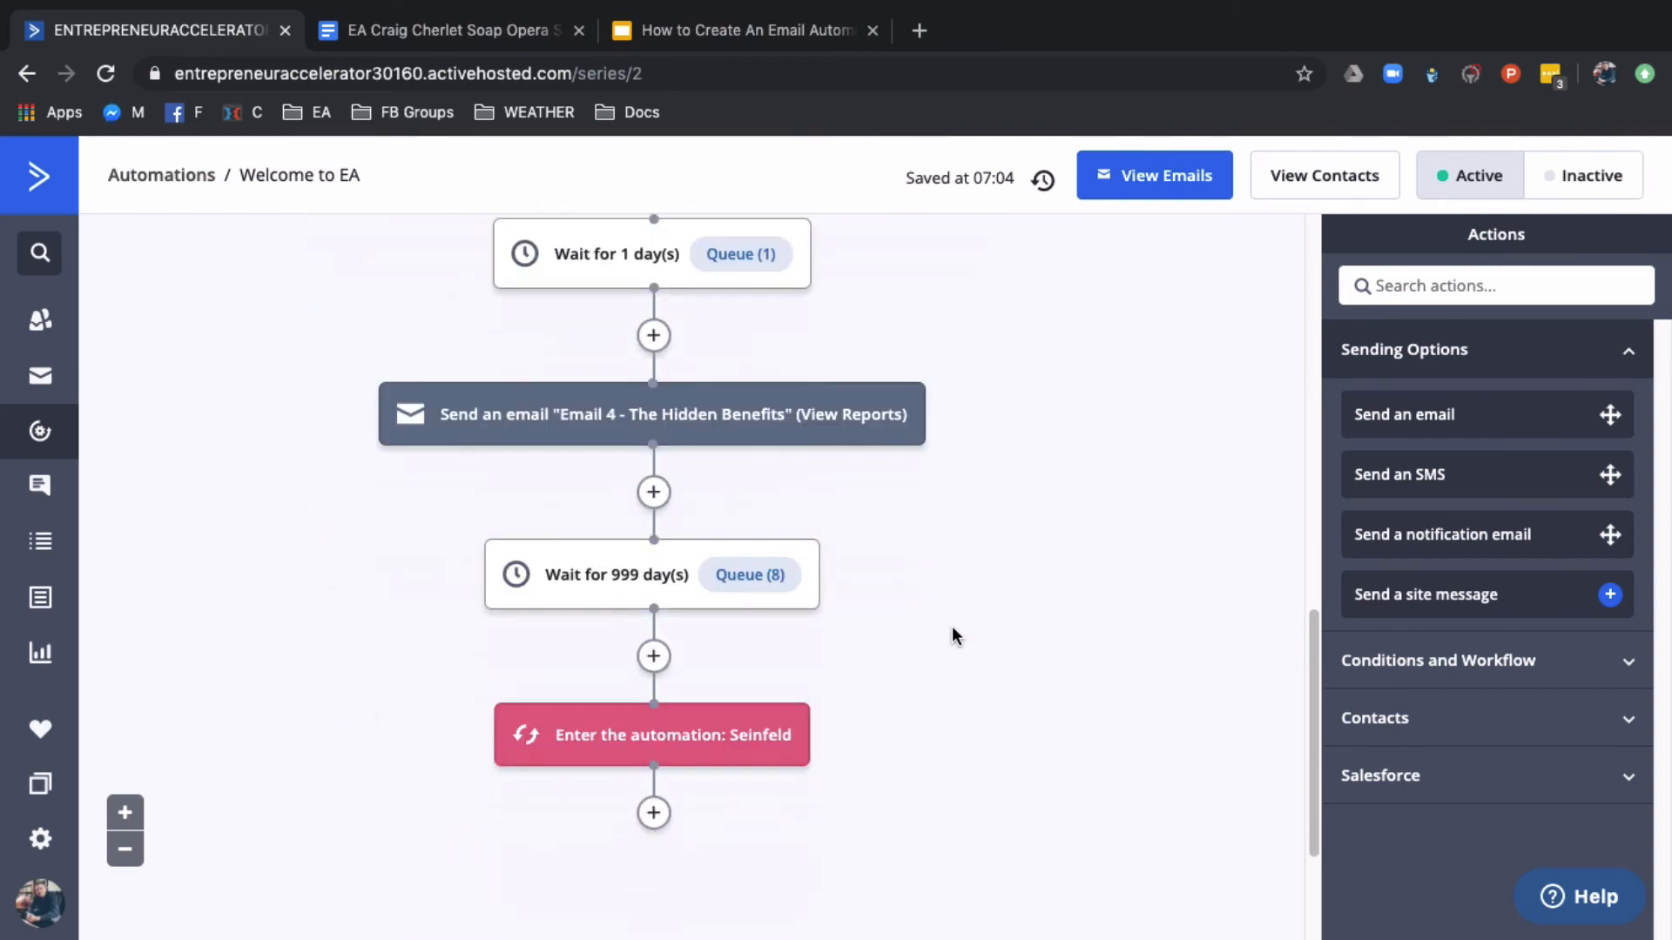
mouse_move(559, 760)
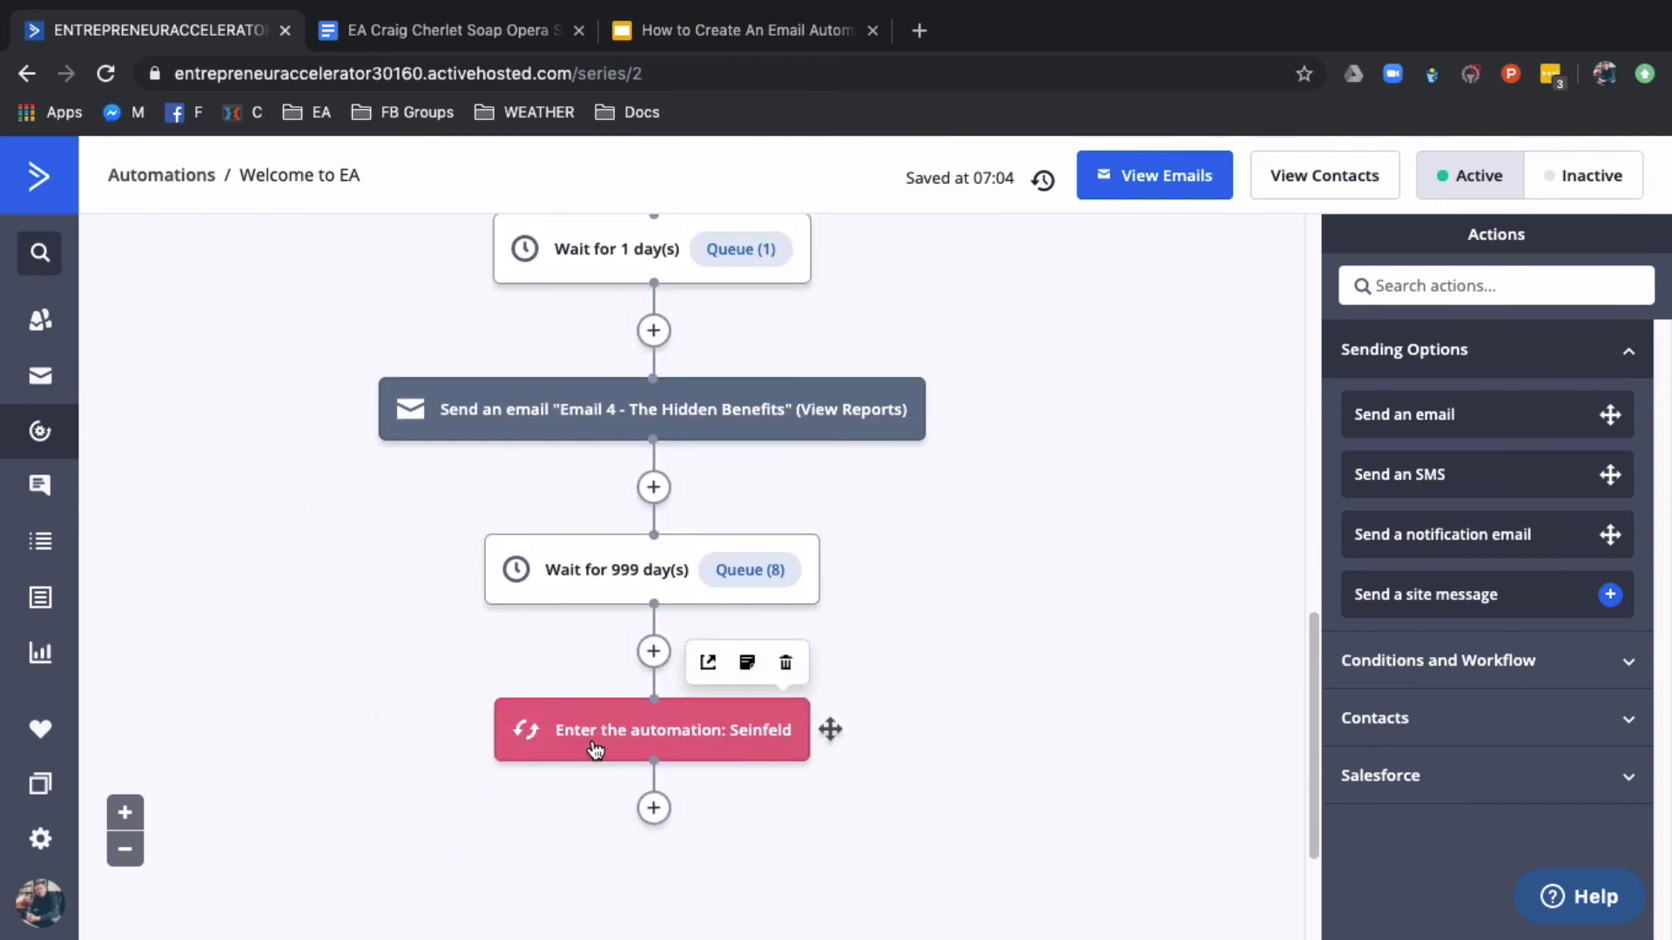